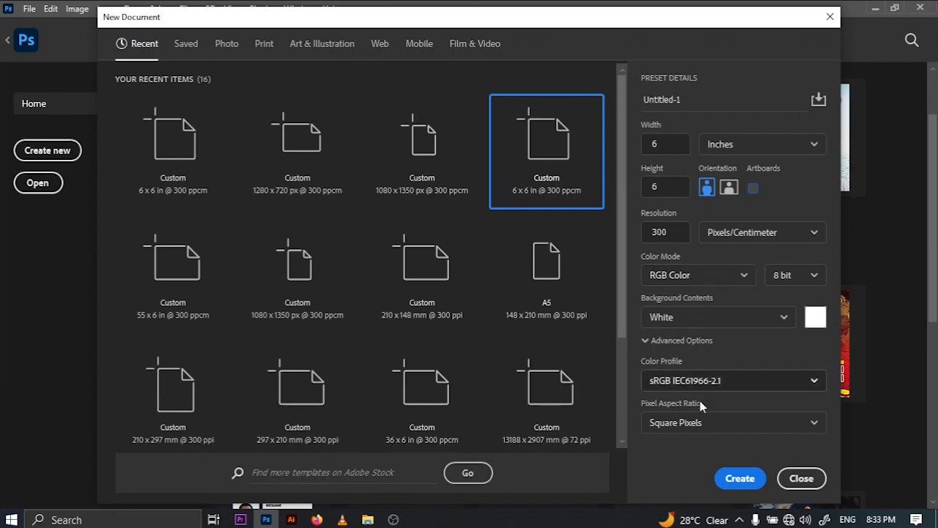
# Create the 6 x 6 inch document at 300 pixels/centimeter and add a Solid Color fill layer in #900F0A
pyautogui.click(737, 479)
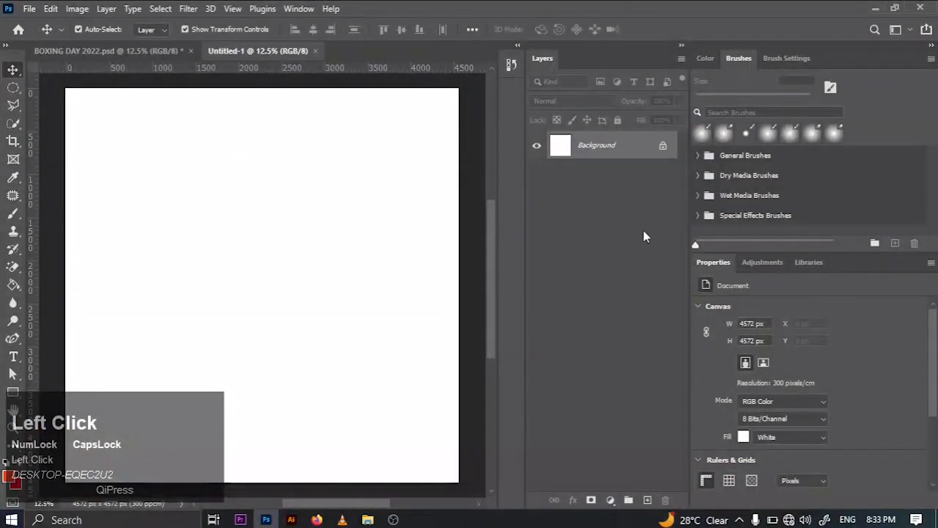
pyautogui.click(615, 502)
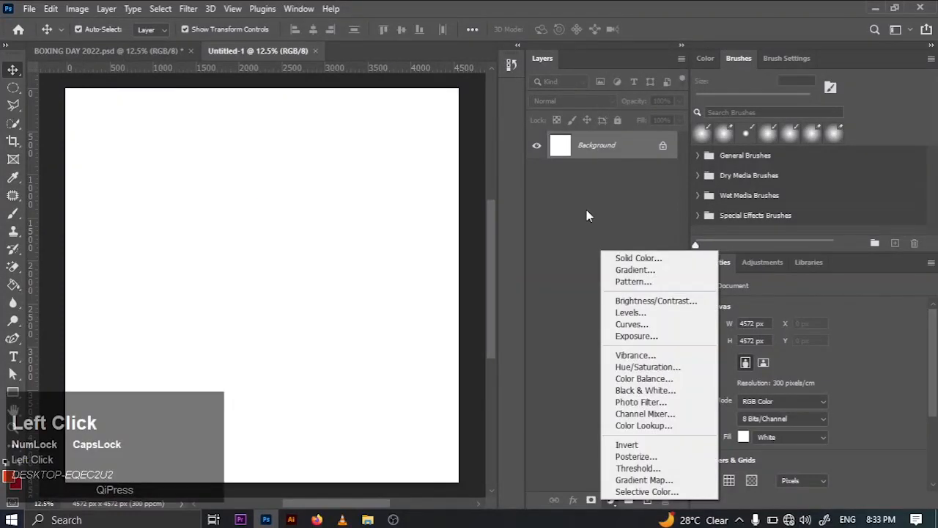
pyautogui.click(615, 258)
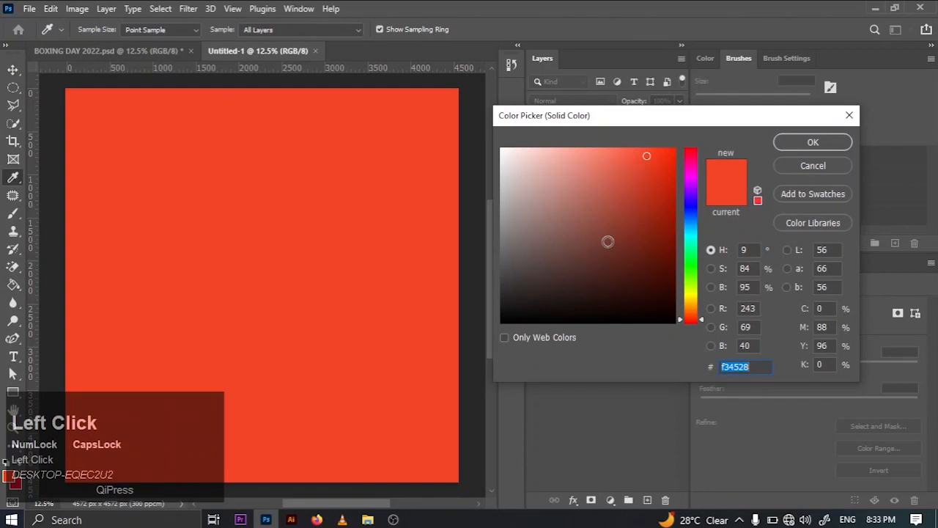
pyautogui.write('900')
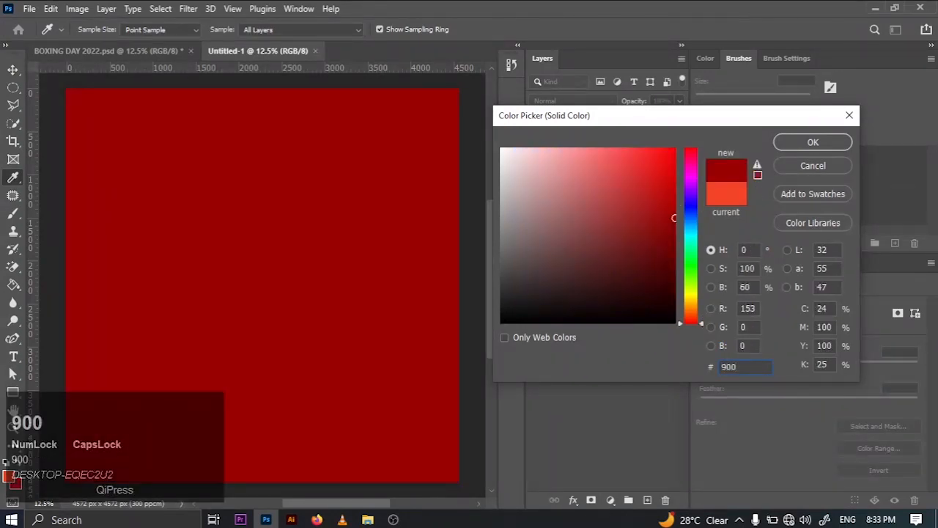
pyautogui.write('F0A')
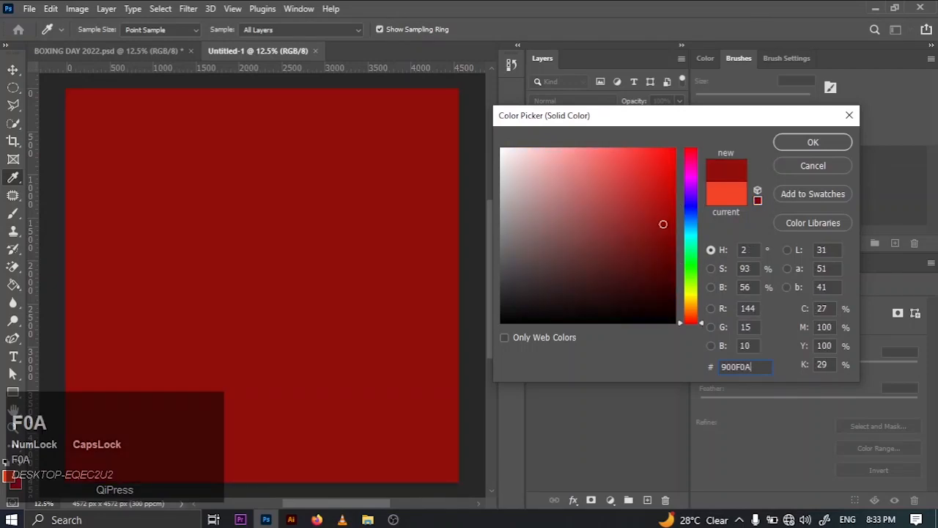
pyautogui.click(810, 142)
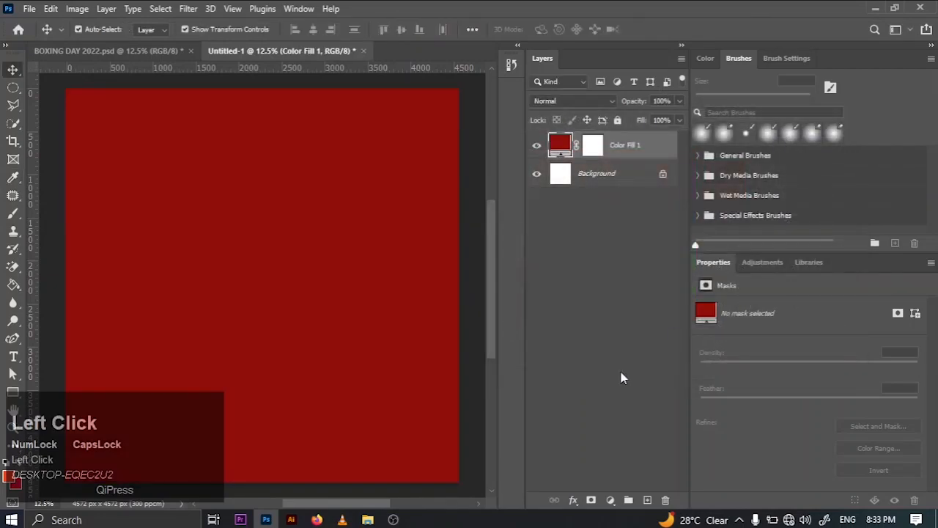
# Add a new empty layer above the colour fill and ready the Brush tool with foreground colour #f34528
pyautogui.click(647, 500)
pyautogui.press('b')
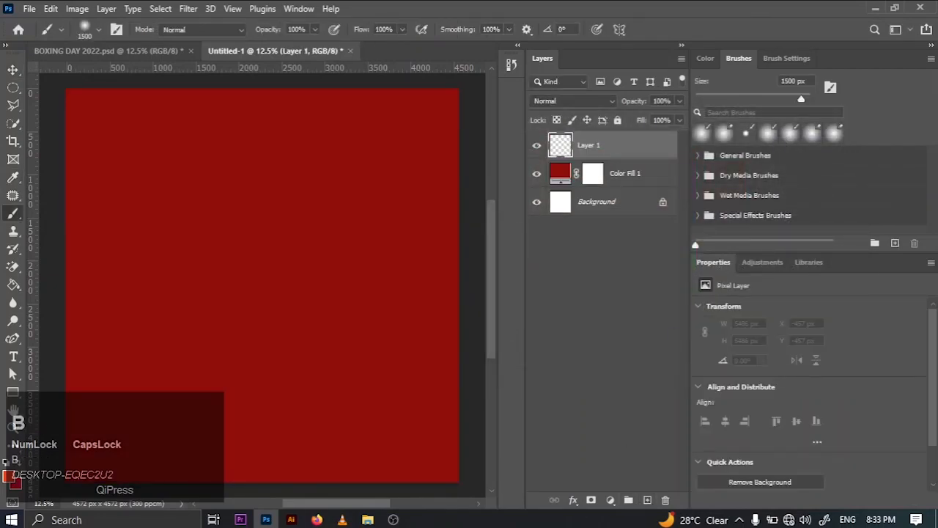
pyautogui.click(12, 477)
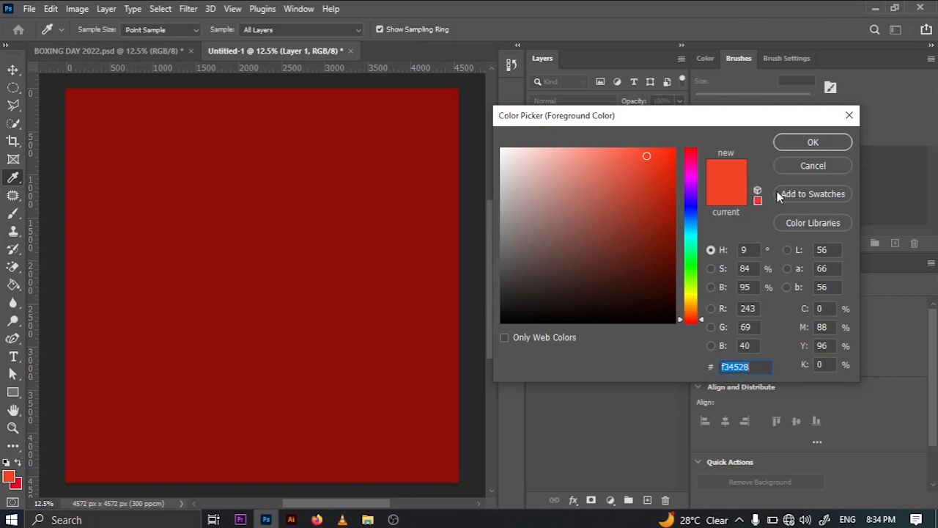
pyautogui.click(811, 143)
pyautogui.press('b')
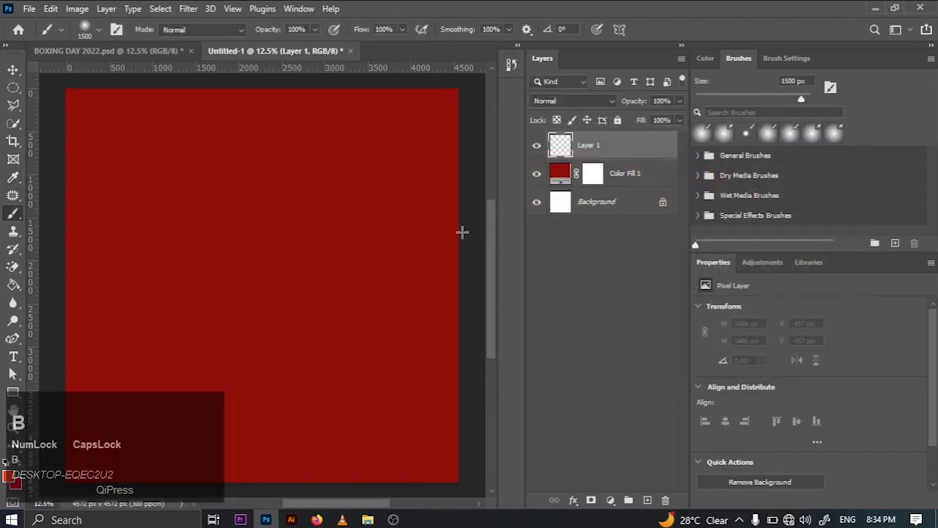
# Enlarge the soft brush to 2800 px and paint a single glow dab near the middle of the canvas on Layer 1
pyautogui.click(258, 279)
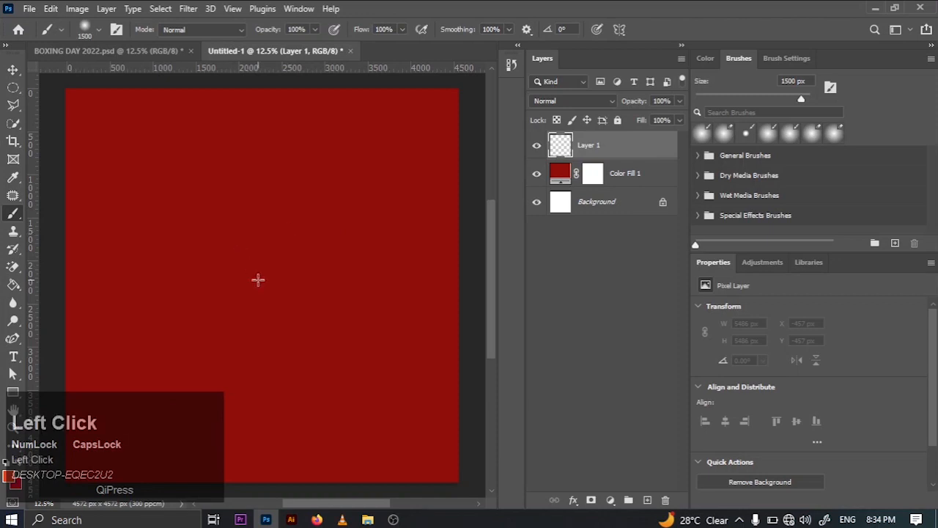
pyautogui.hotkey('ctrl', 'z')
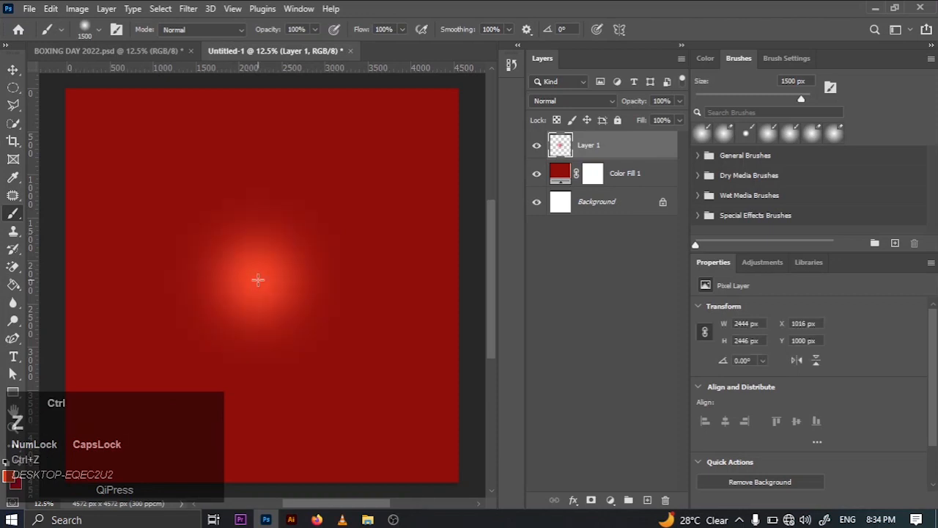
pyautogui.press(']')
pyautogui.press(']')
pyautogui.press(']')
pyautogui.press(']')
pyautogui.press(']')
pyautogui.press(']')
pyautogui.press(']')
pyautogui.press(']')
pyautogui.press(']')
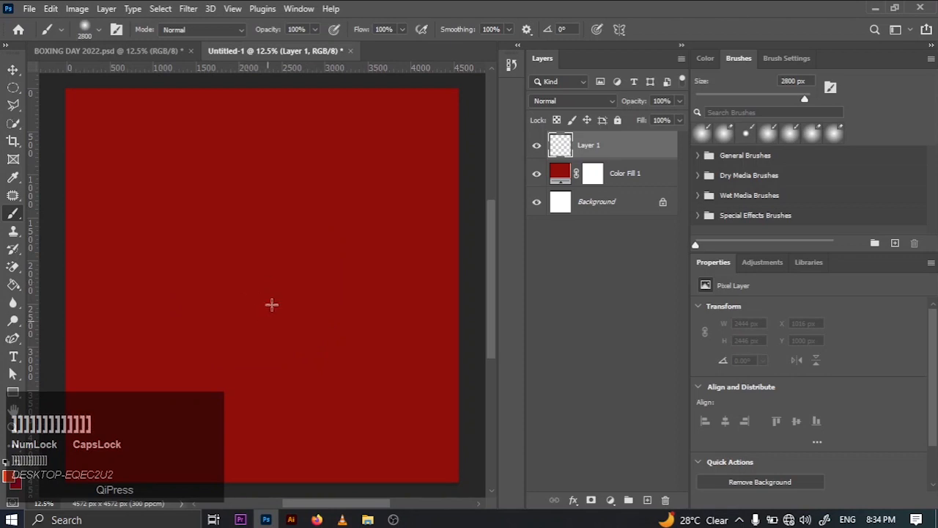
pyautogui.click(241, 269)
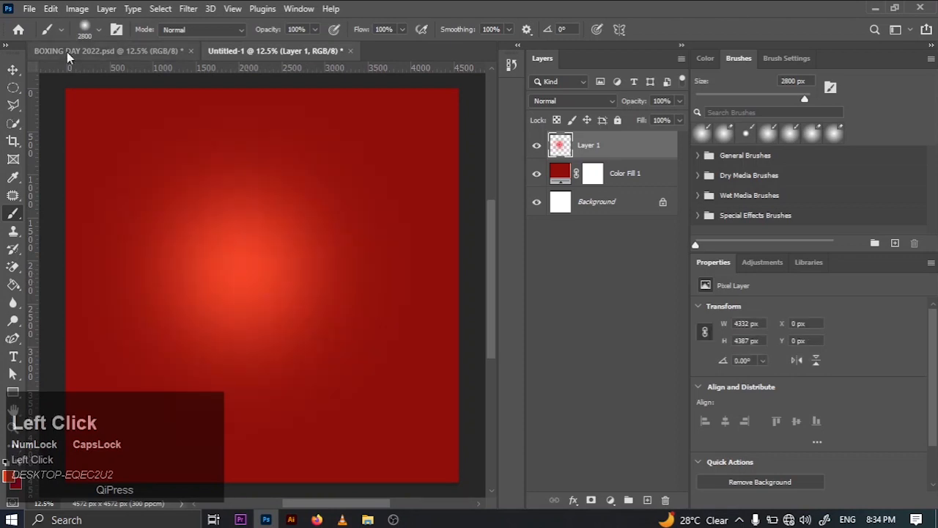
# Align the glow layer to the canvas's horizontal and vertical centers, and clear the selection
pyautogui.click(13, 73)
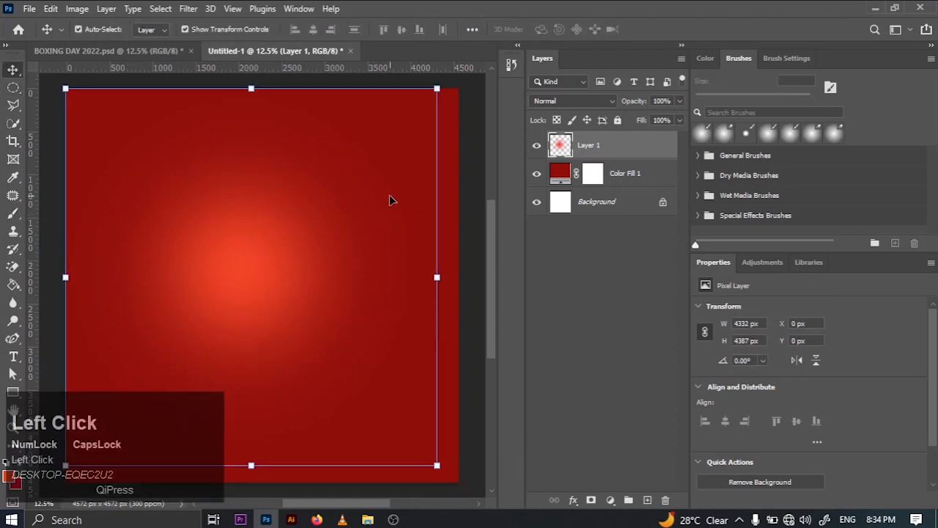
pyautogui.hotkey('ctrl', 'a')
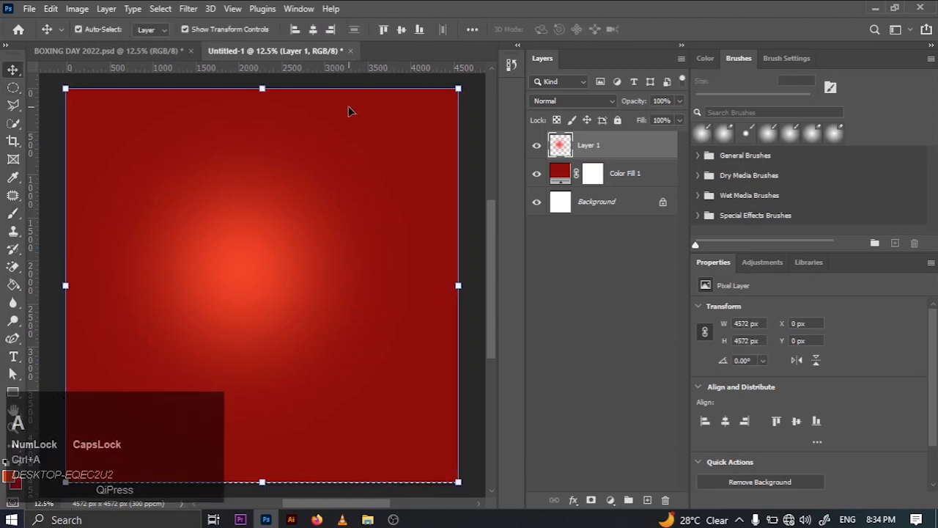
pyautogui.click(313, 29)
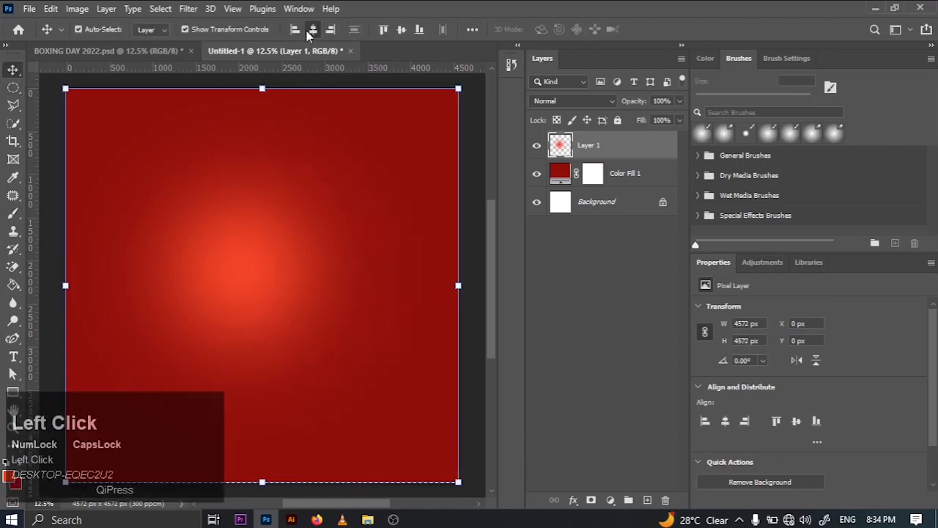
pyautogui.click(401, 29)
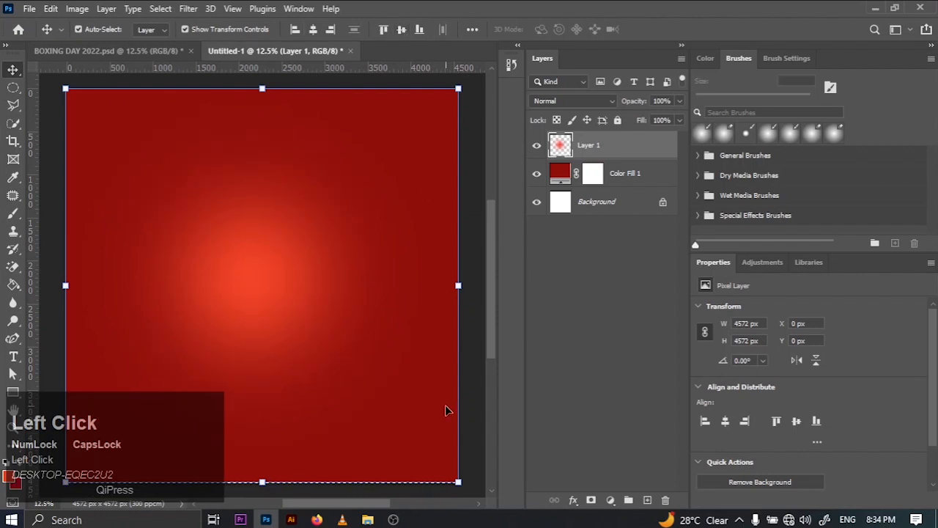
pyautogui.hotkey('ctrl', '-')
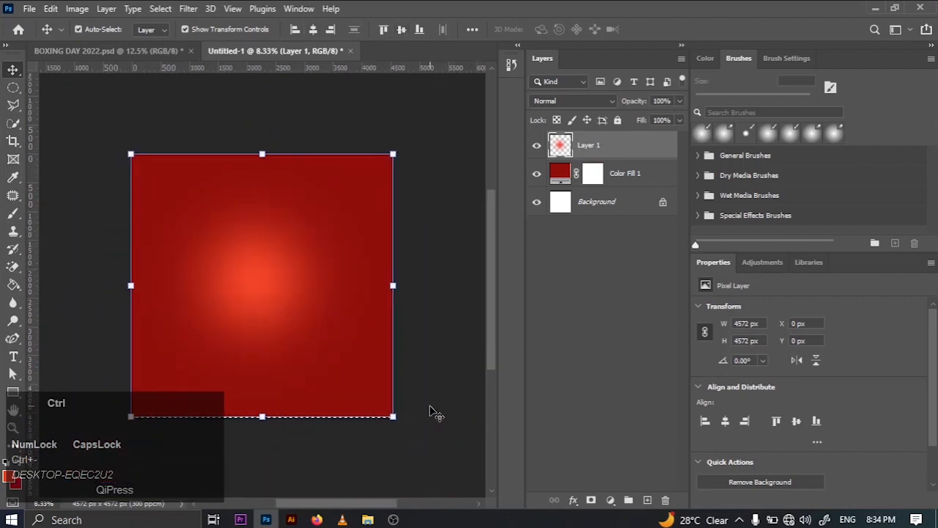
pyautogui.hotkey('ctrl', 'd')
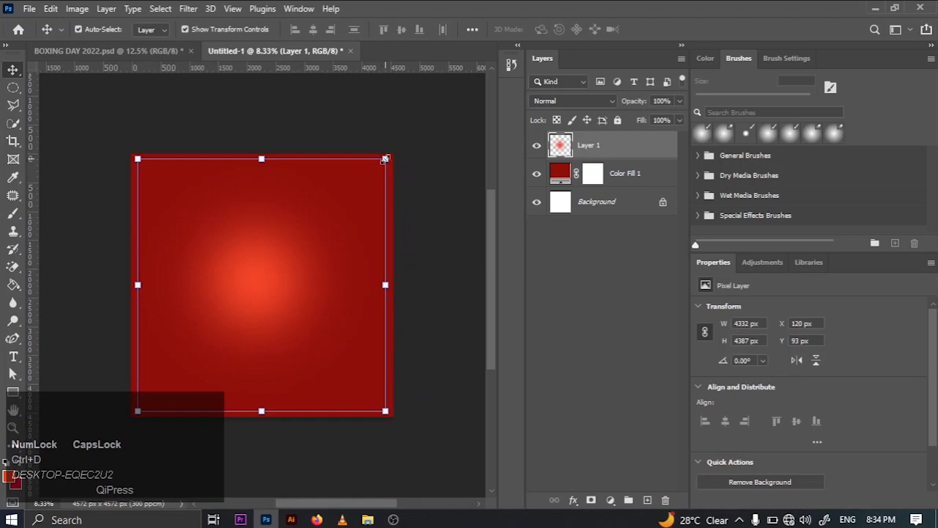
# Scale the glow layer up to about 134%, reposition it around the canvas center, and apply the transform
pyautogui.moveTo(384, 159); pyautogui.dragTo(455, 83)
pyautogui.moveTo(298, 244); pyautogui.dragTo(263, 282)
pyautogui.moveTo(431, 118); pyautogui.dragTo(437, 112)
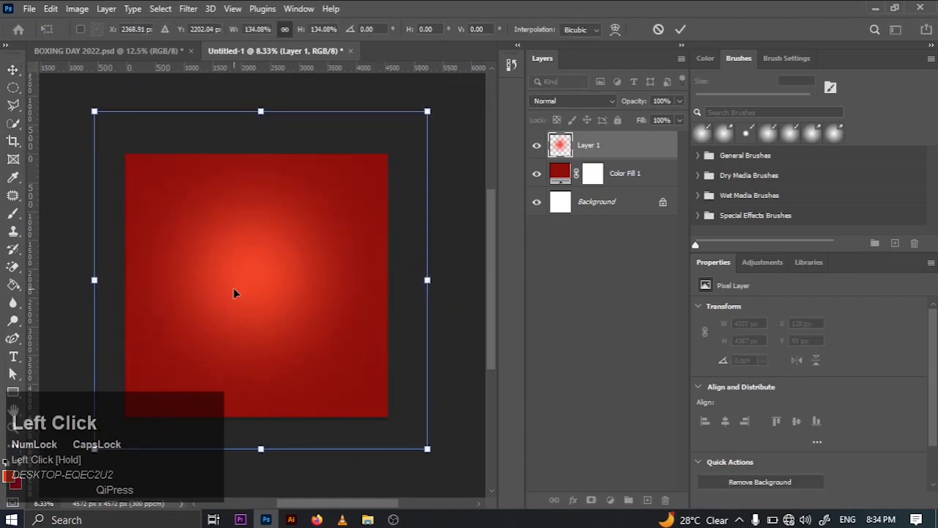
pyautogui.moveTo(244, 291); pyautogui.dragTo(245, 308)
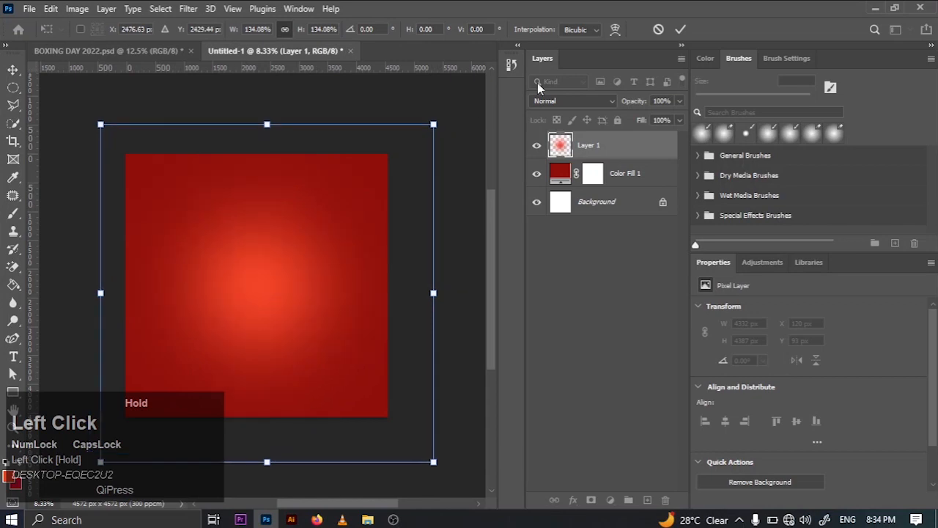
pyautogui.click(680, 29)
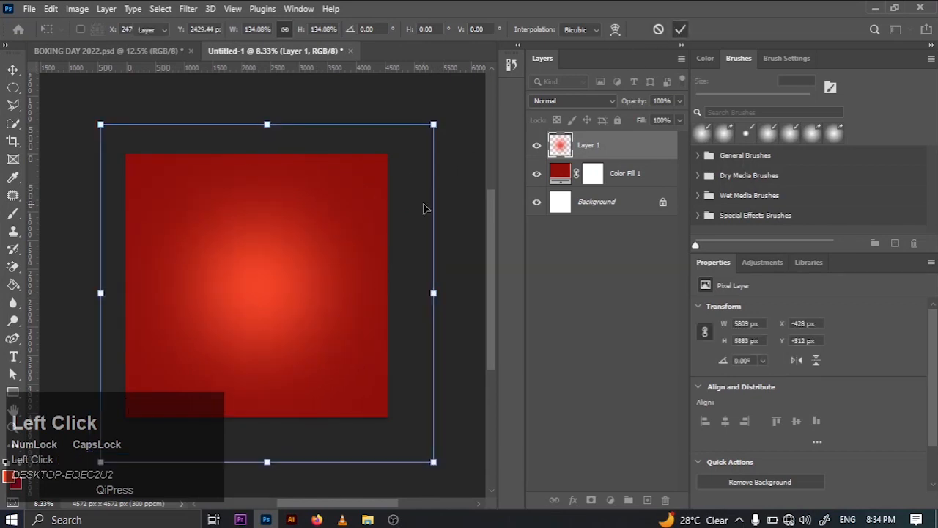
pyautogui.keyDown('ctrl'); pyautogui.click(458, 217); pyautogui.keyUp('ctrl')
pyautogui.hotkey('ctrl', '0')
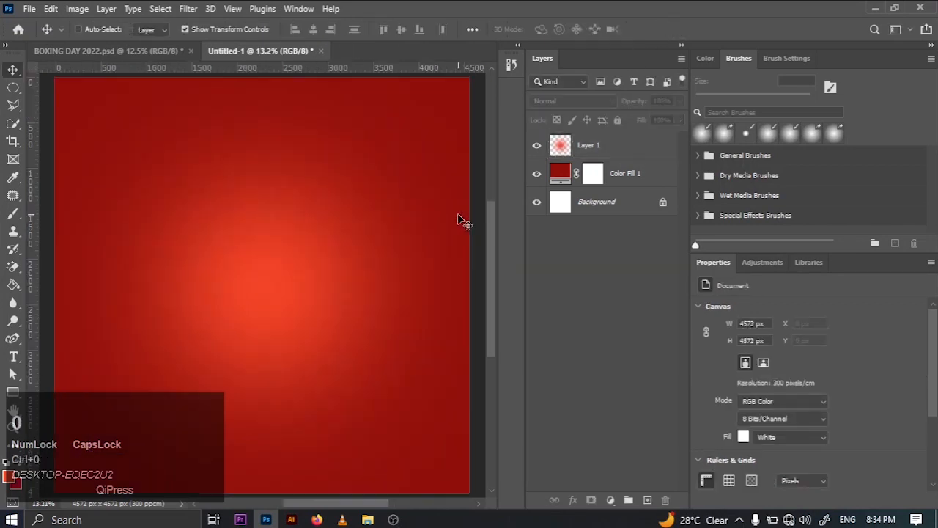
# Add a Curves adjustment layer above the glow layer
pyautogui.click(342, 247)
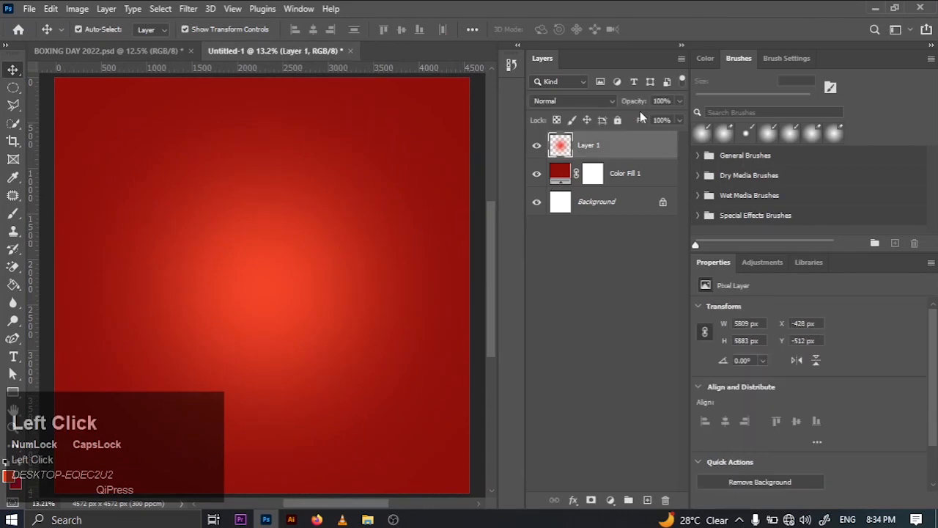
pyautogui.click(763, 262)
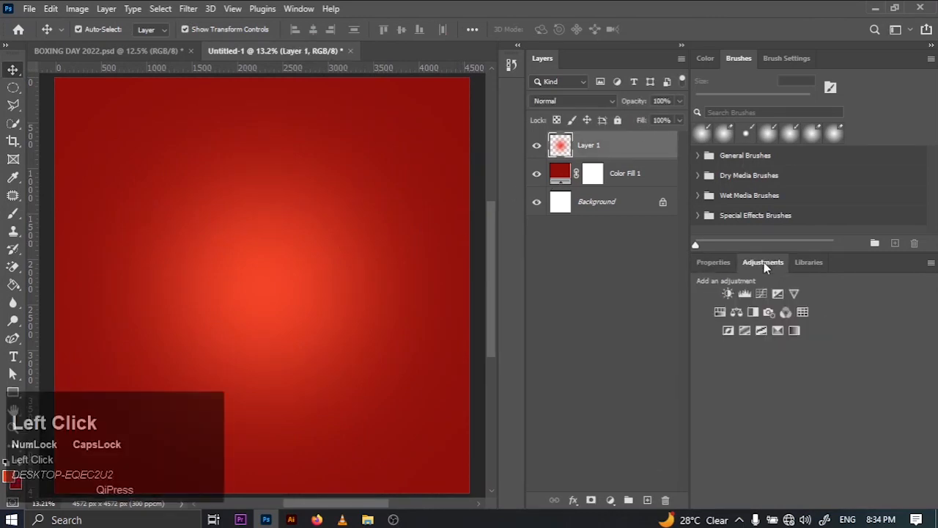
pyautogui.click(762, 293)
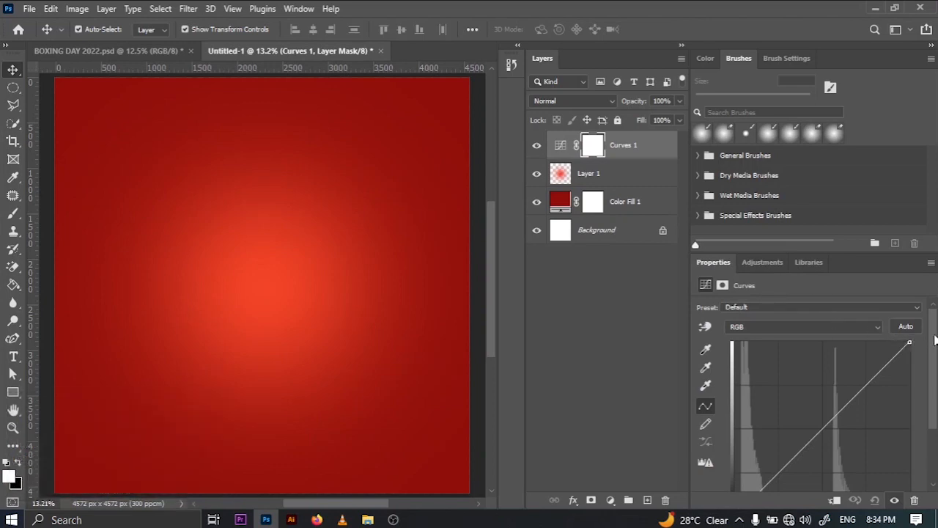
pyautogui.moveTo(934, 339); pyautogui.dragTo(935, 368)
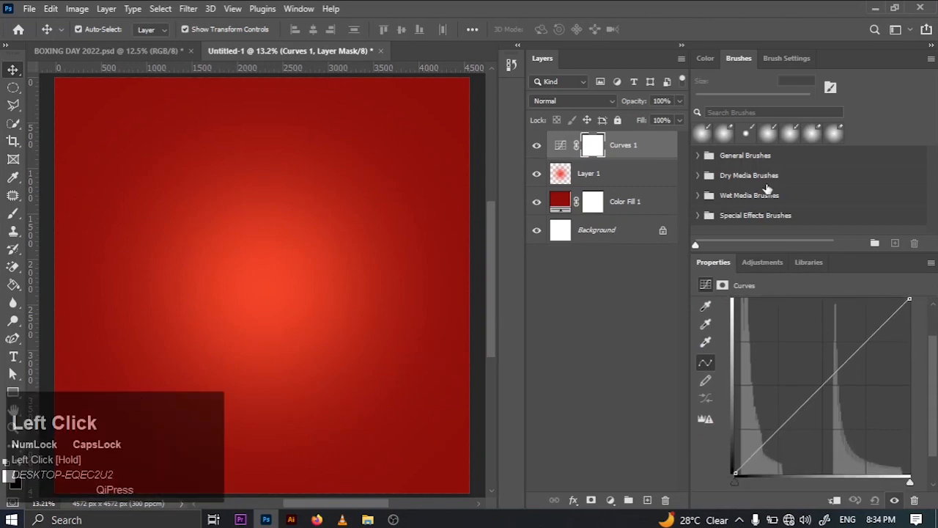
pyautogui.click(768, 264)
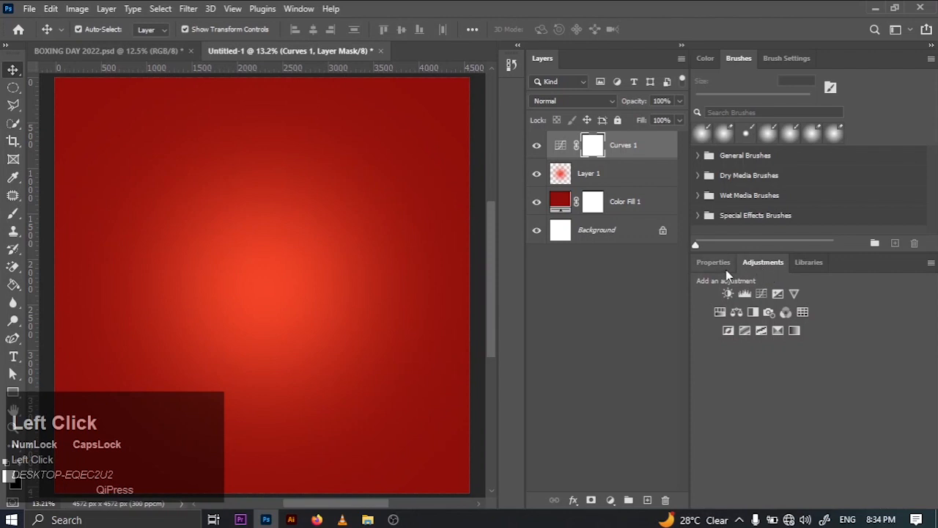
pyautogui.click(298, 9)
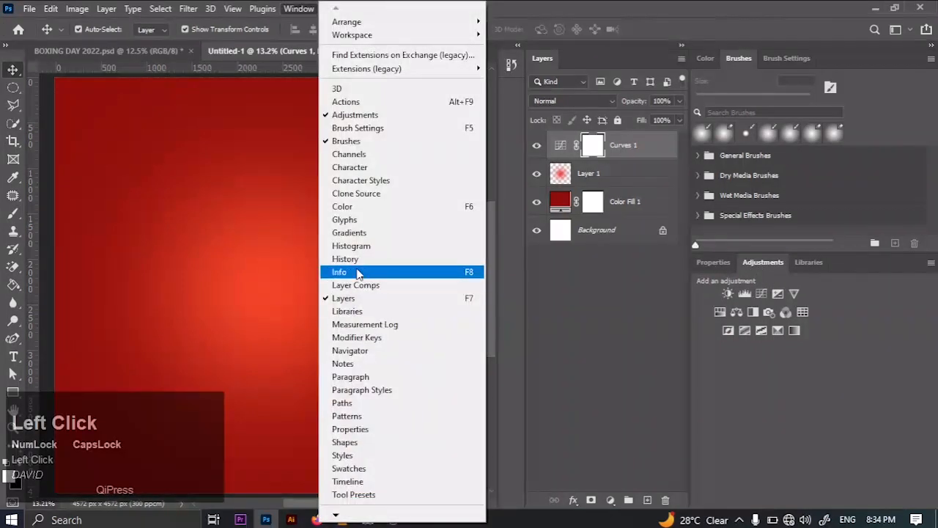
pyautogui.click(298, 8)
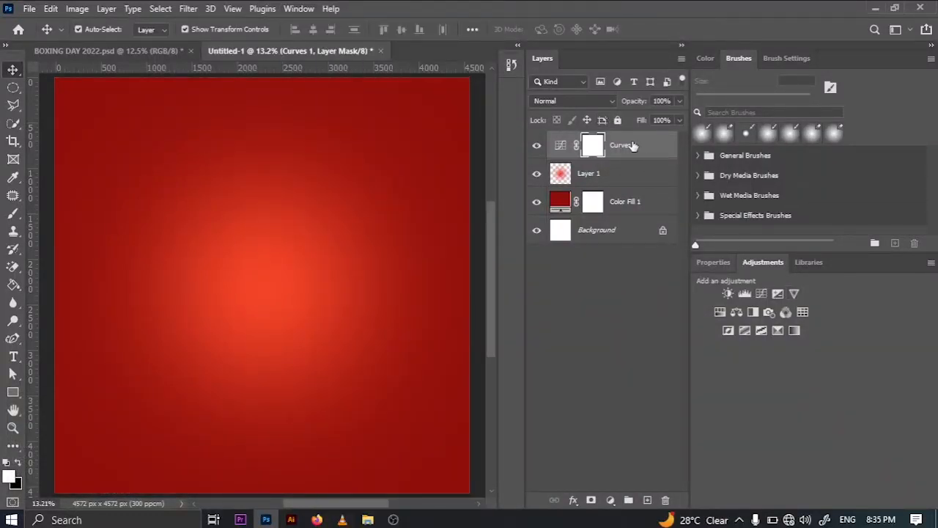
# Brighten the background by moving the Curves 1 white point slightly inward
pyautogui.click(561, 147)
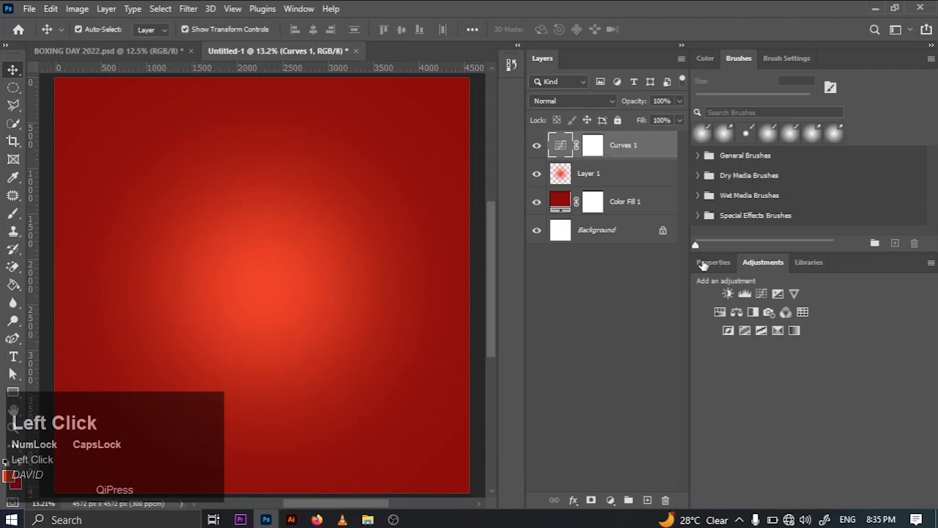
pyautogui.click(876, 223)
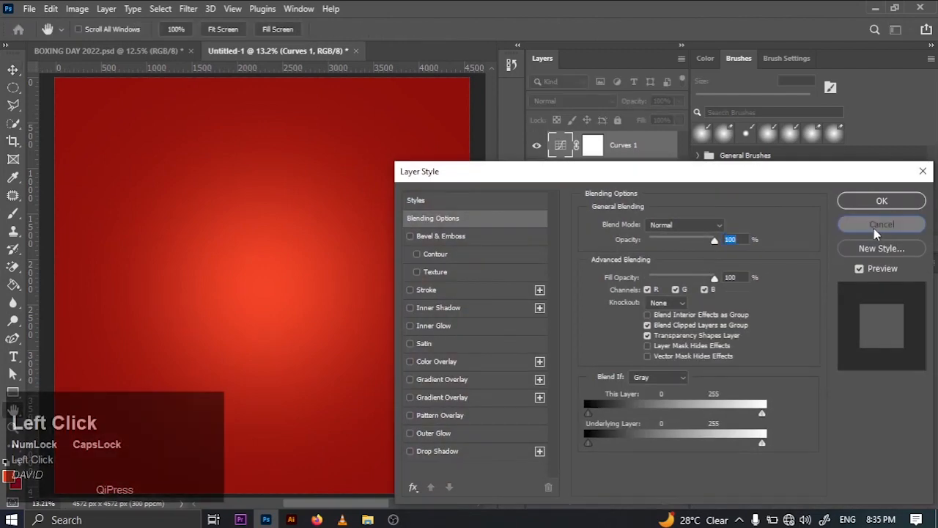
pyautogui.click(714, 263)
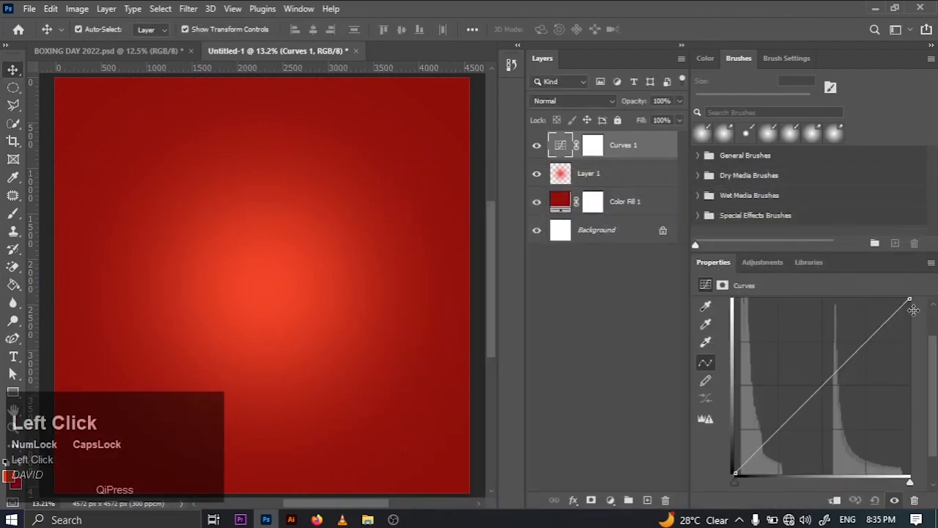
pyautogui.moveTo(911, 299); pyautogui.dragTo(899, 300)
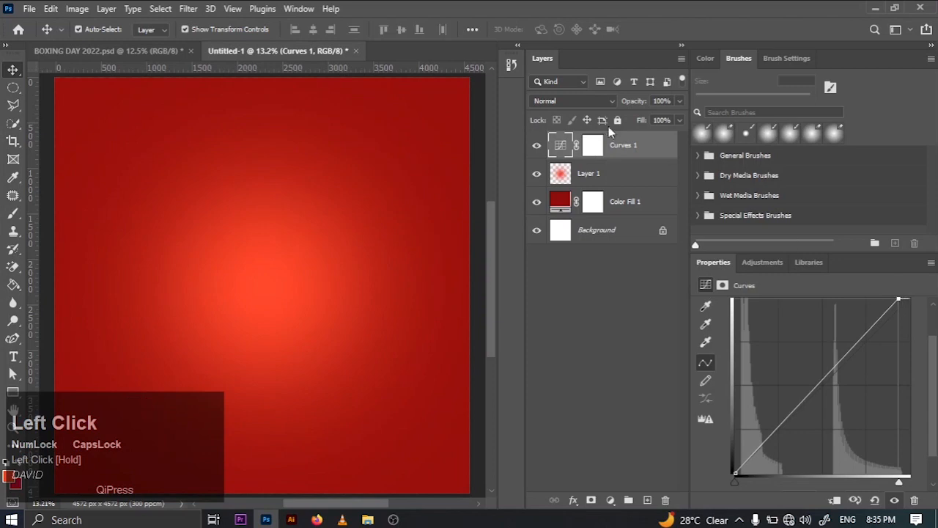
# Add a horizontal placeholder text layer above the Curves adjustment and set its text color to white
pyautogui.click(13, 358)
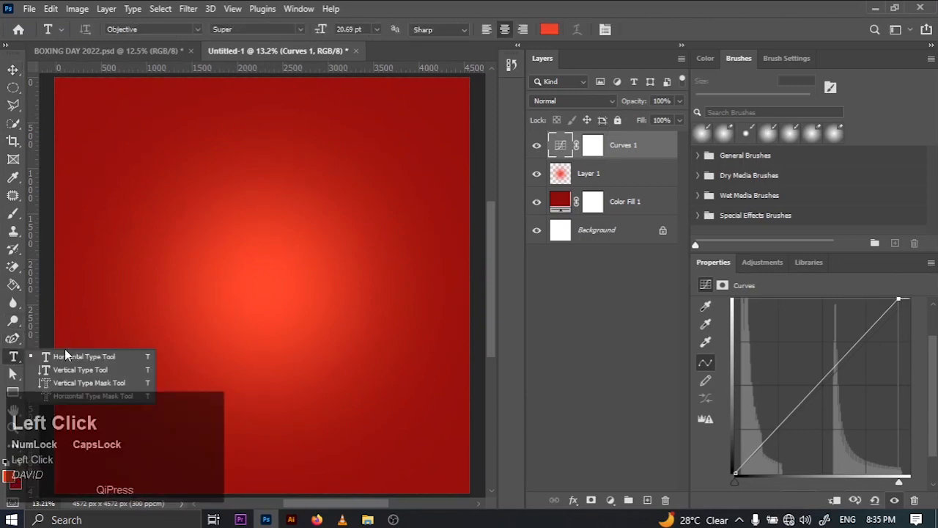
pyautogui.click(220, 224)
pyautogui.click(219, 224)
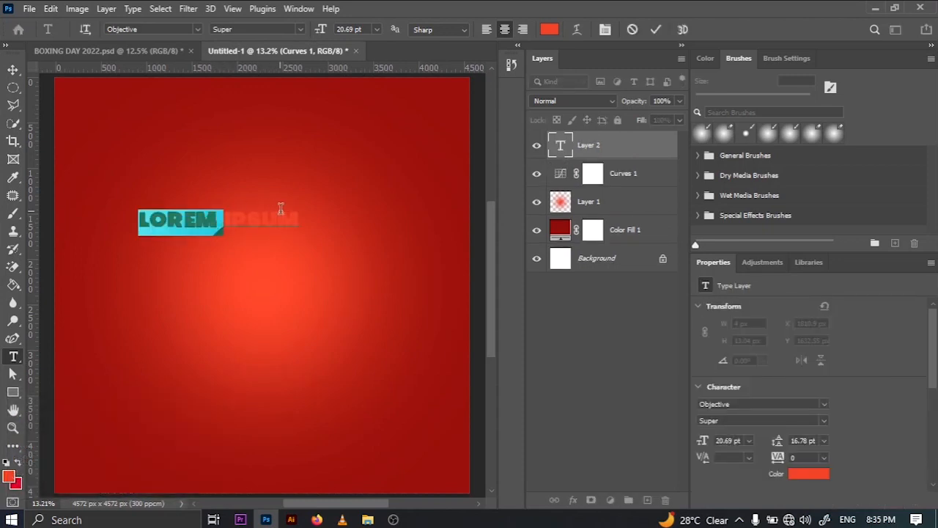
pyautogui.click(656, 29)
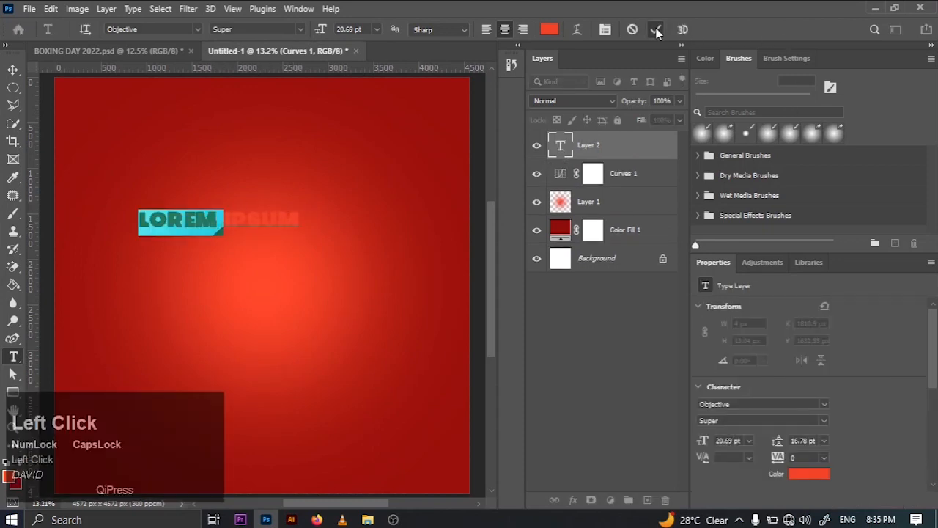
pyautogui.click(814, 478)
pyautogui.moveTo(516, 183); pyautogui.dragTo(461, 109)
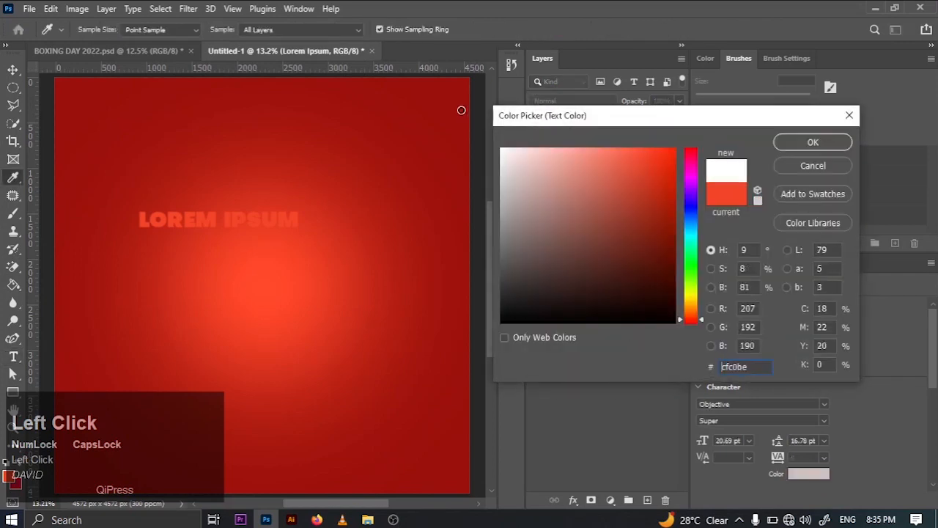
pyautogui.click(810, 143)
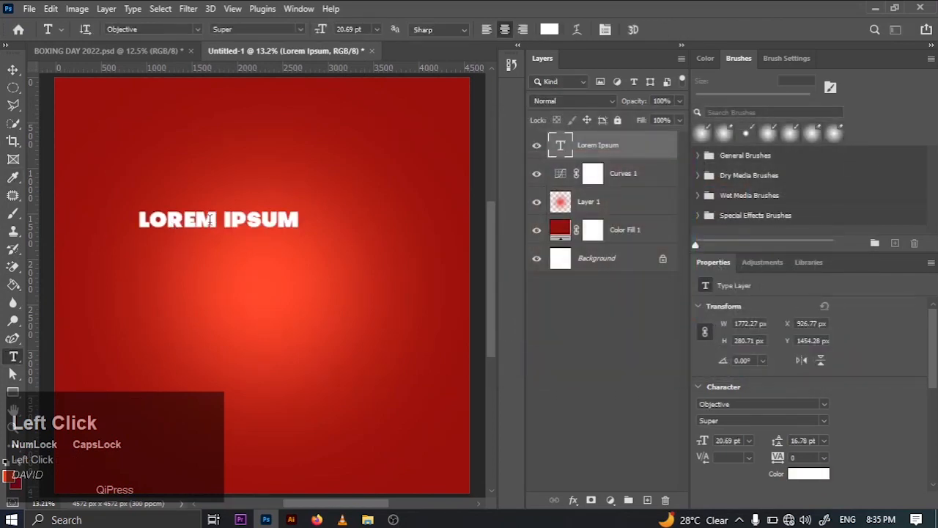
# Replace the placeholder text with "HAPPY BOXING DAY", placing each word on its own line, and commit the text
pyautogui.click(211, 220)
pyautogui.hotkey('ctrl', 'a')
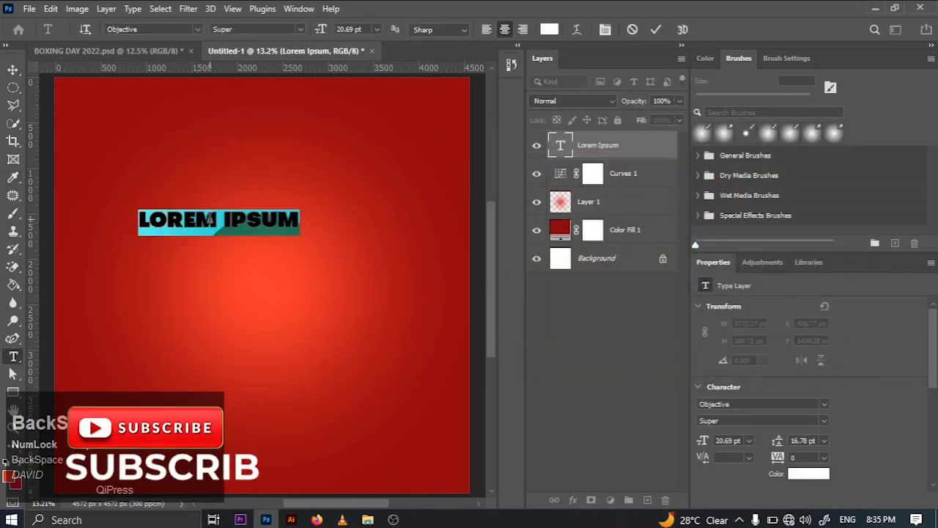
pyautogui.press('BackSpace')
pyautogui.write('HAPPY')
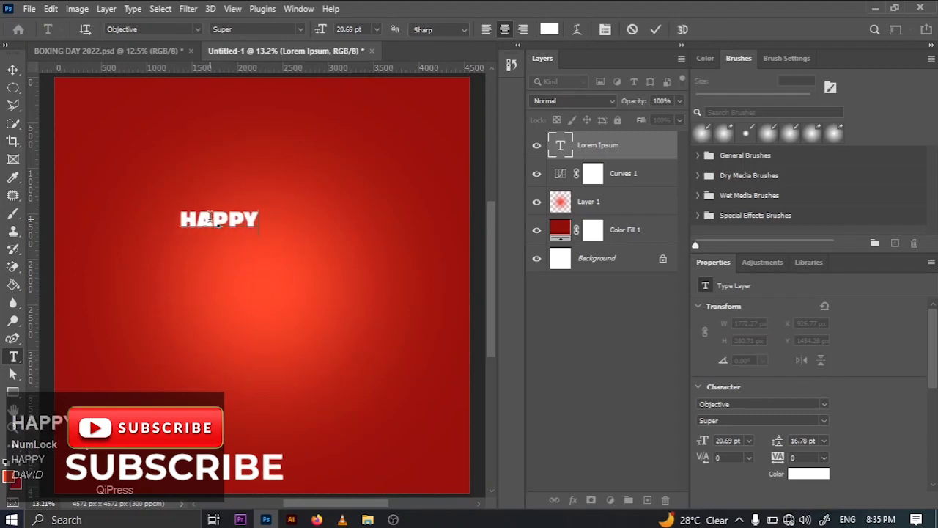
pyautogui.press('Return')
pyautogui.write('BOXIN')
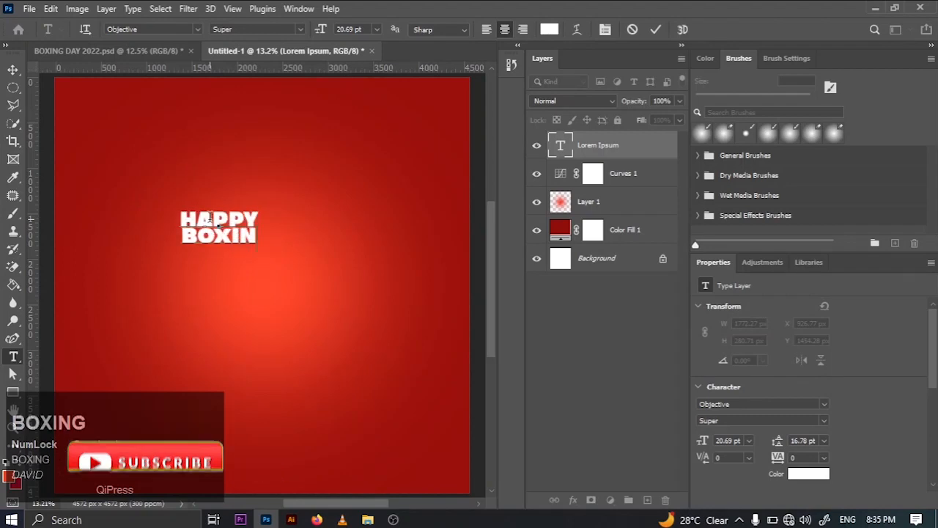
pyautogui.write('G DA')
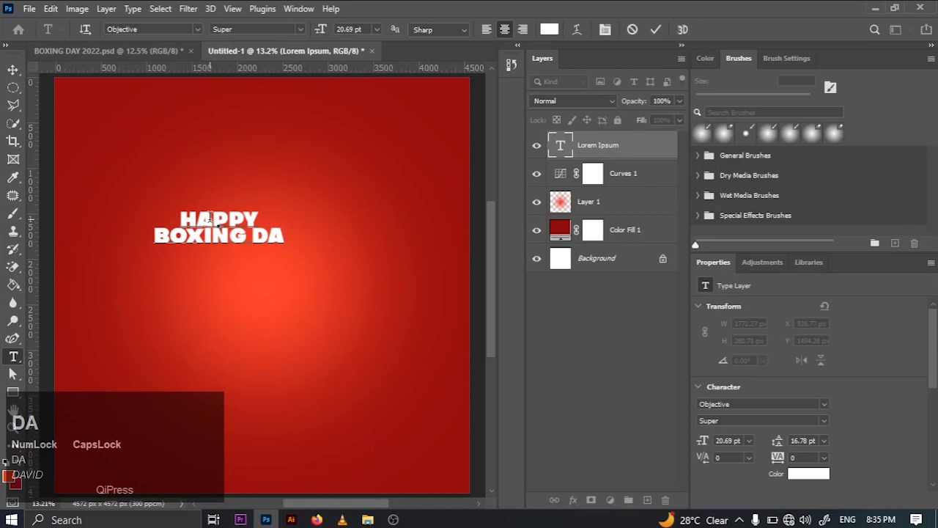
pyautogui.write('Y')
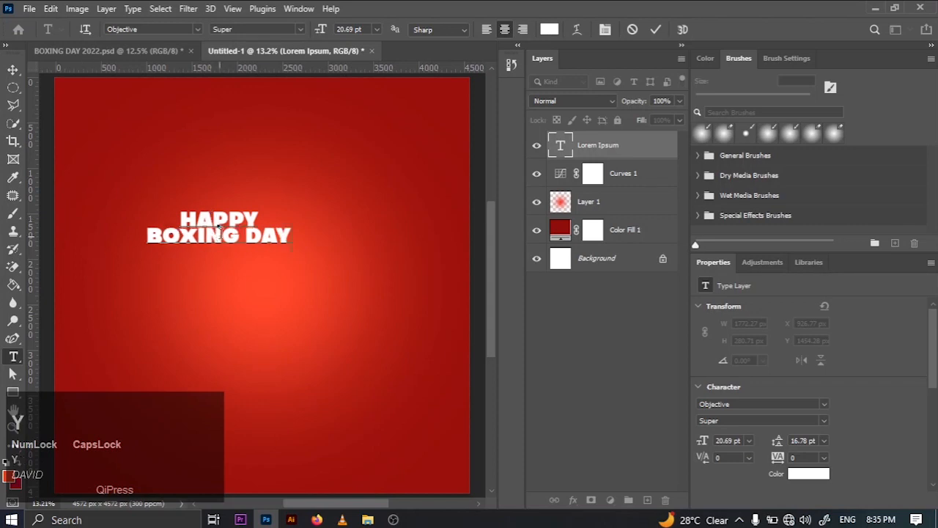
pyautogui.click(241, 235)
pyautogui.press('Return')
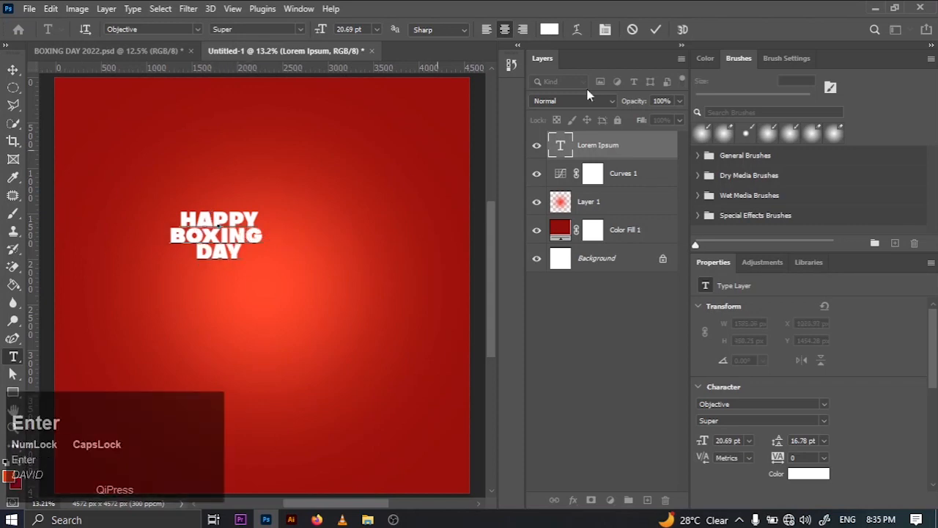
pyautogui.click(655, 31)
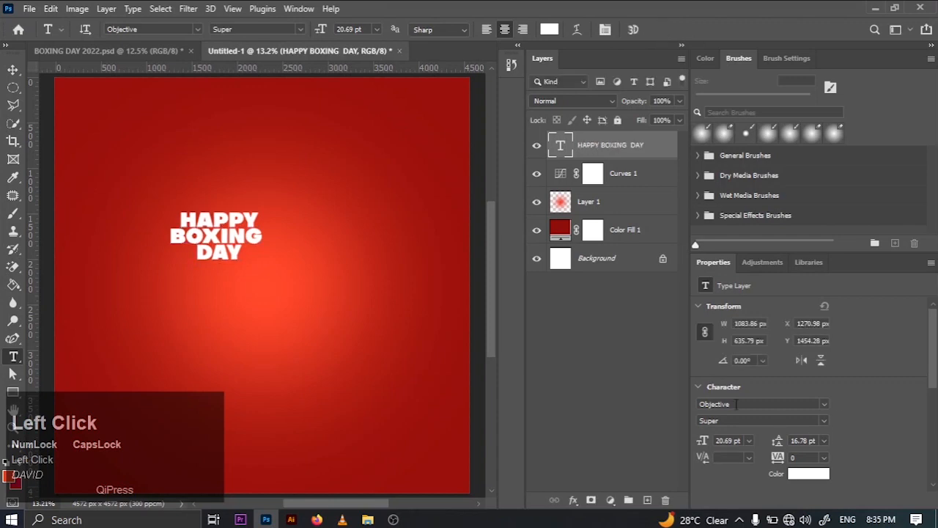
# Examine the font family and font style choices for the HAPPY BOXING DAY text
pyautogui.click(827, 403)
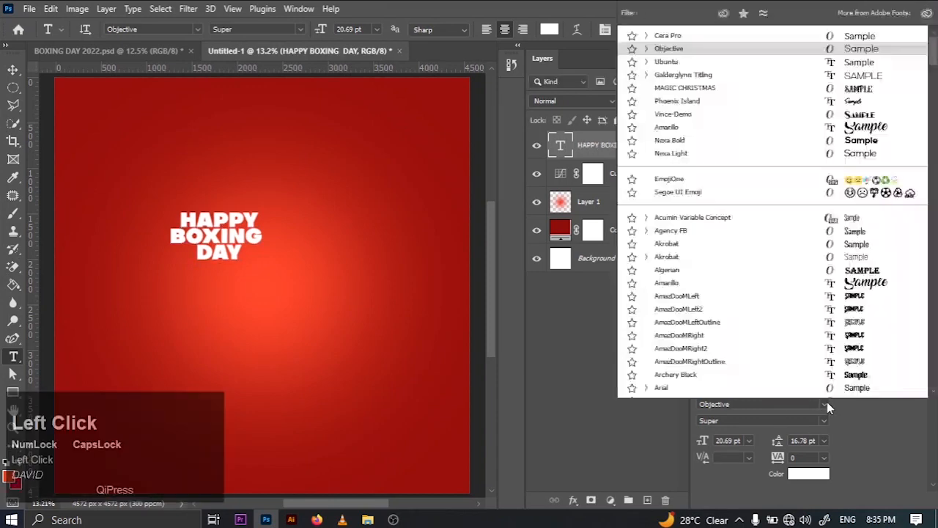
pyautogui.click(826, 402)
pyautogui.click(826, 401)
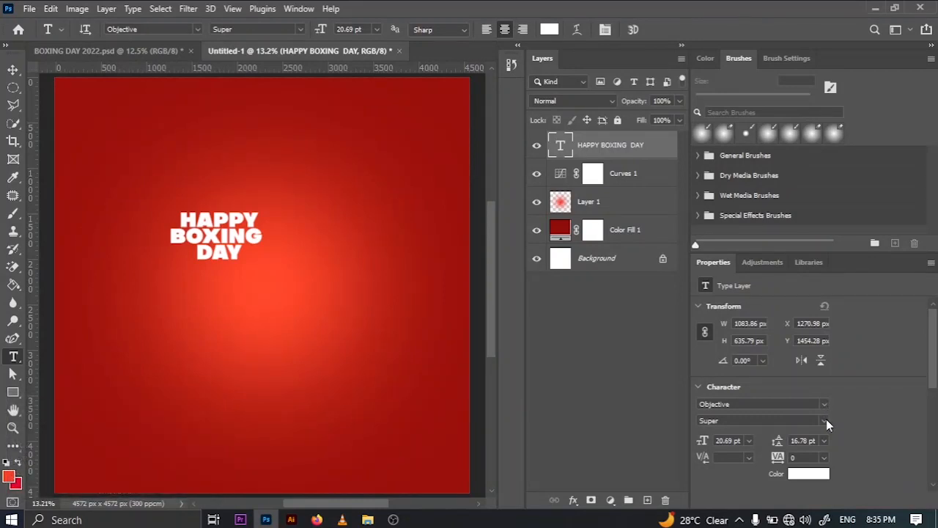
pyautogui.click(826, 420)
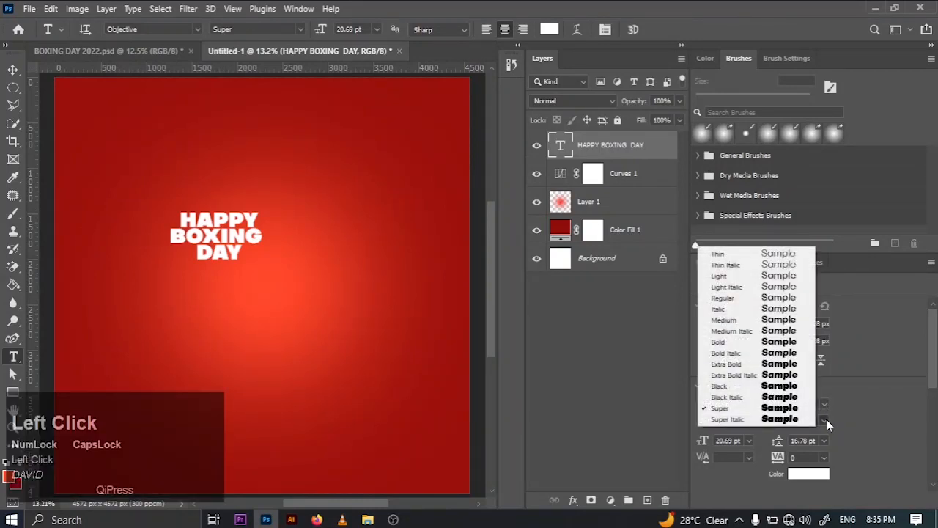
pyautogui.click(826, 419)
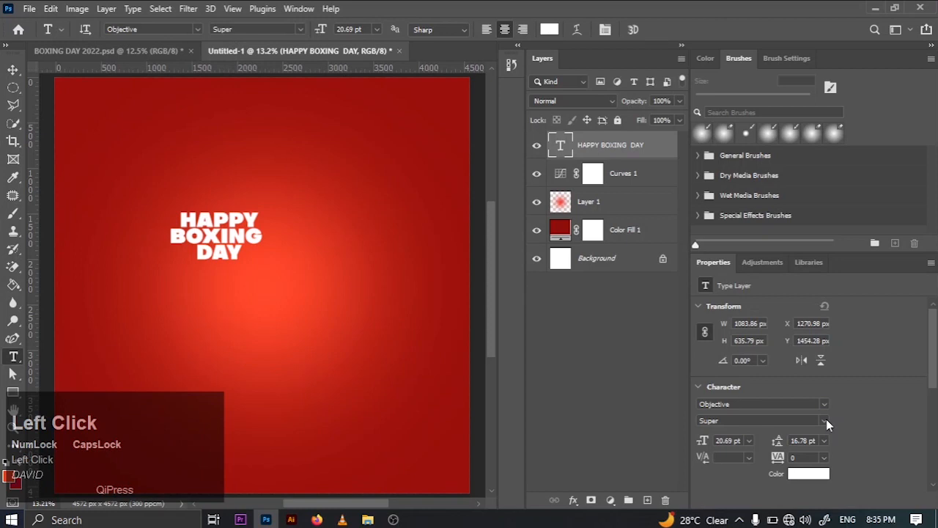
pyautogui.click(826, 418)
pyautogui.click(826, 418)
# Apply center alignment to all lines of the HAPPY BOXING DAY text and commit the edit
pyautogui.click(210, 226)
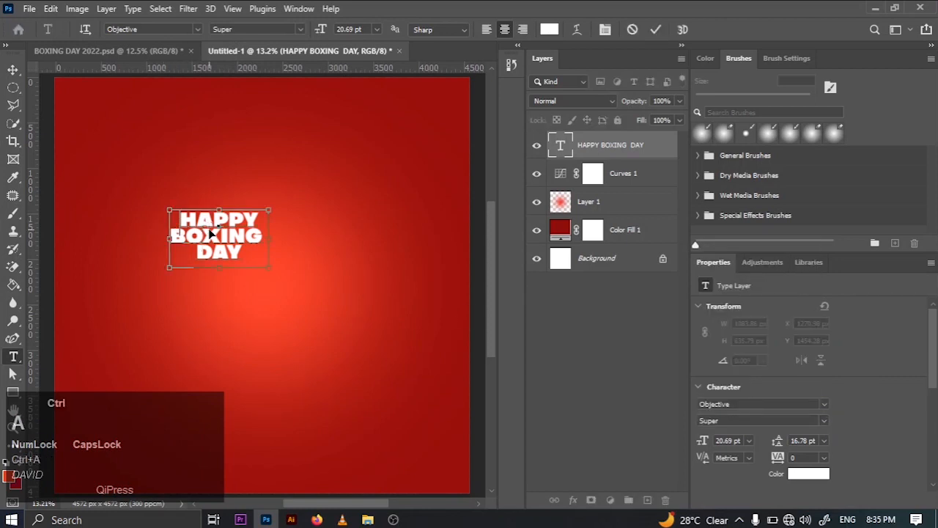
pyautogui.hotkey('ctrl', 'a')
pyautogui.click(506, 29)
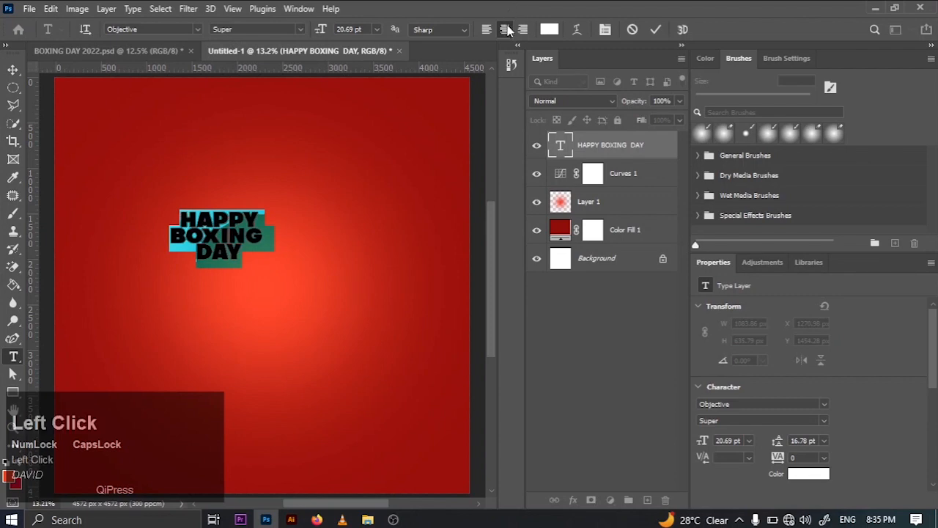
pyautogui.click(654, 30)
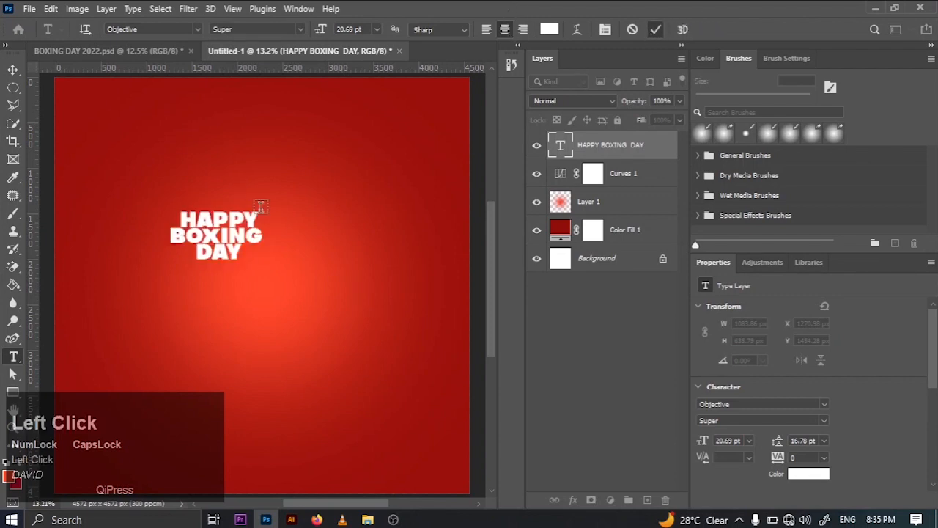
# Move the HAPPY BOXING DAY text toward the canvas center and scale it proportionally to about 221%
pyautogui.click(13, 70)
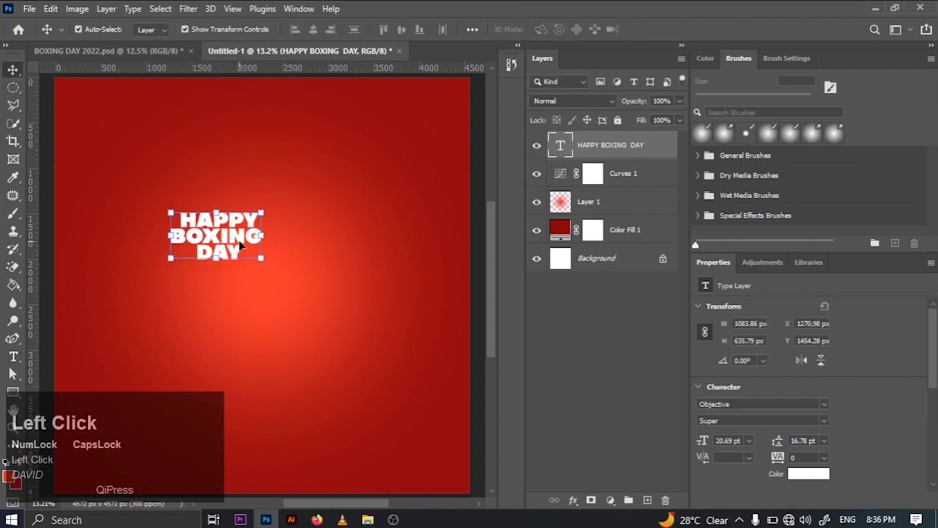
pyautogui.moveTo(260, 259); pyautogui.dragTo(350, 336)
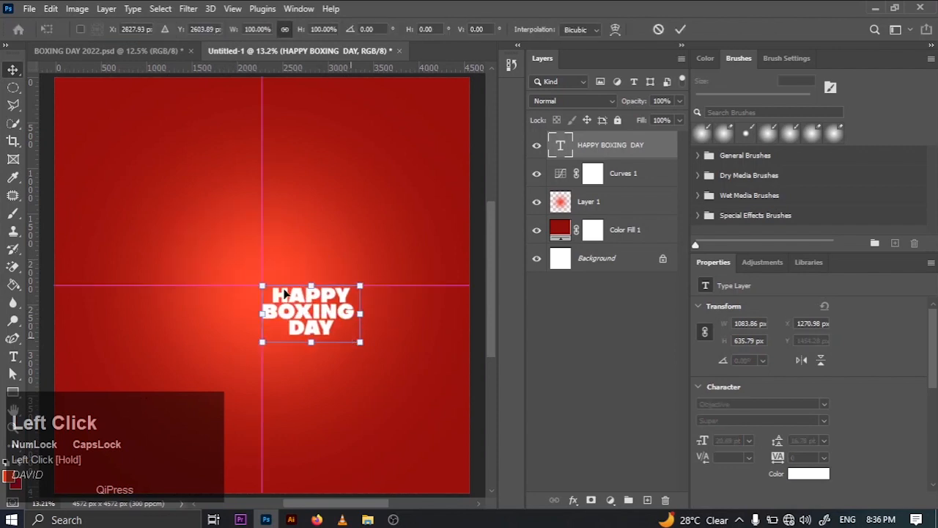
pyautogui.moveTo(262, 285); pyautogui.dragTo(159, 190)
pyautogui.click(285, 29)
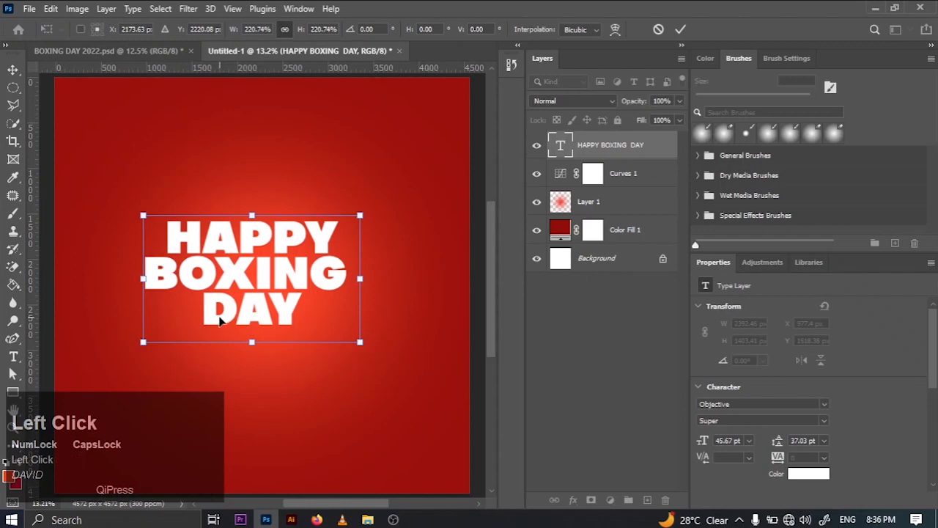
# Set the font size of the word HAPPY to 57 pt
pyautogui.click(14, 357)
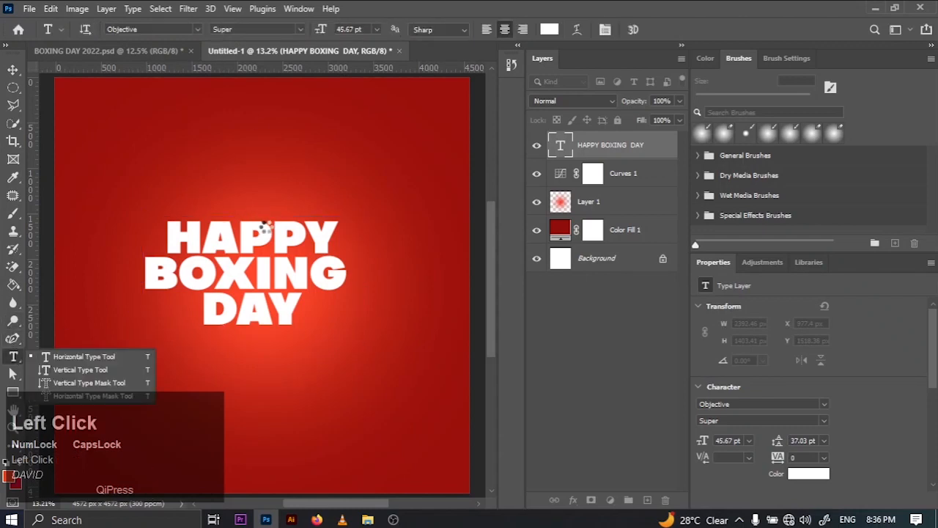
pyautogui.moveTo(339, 233); pyautogui.dragTo(151, 231)
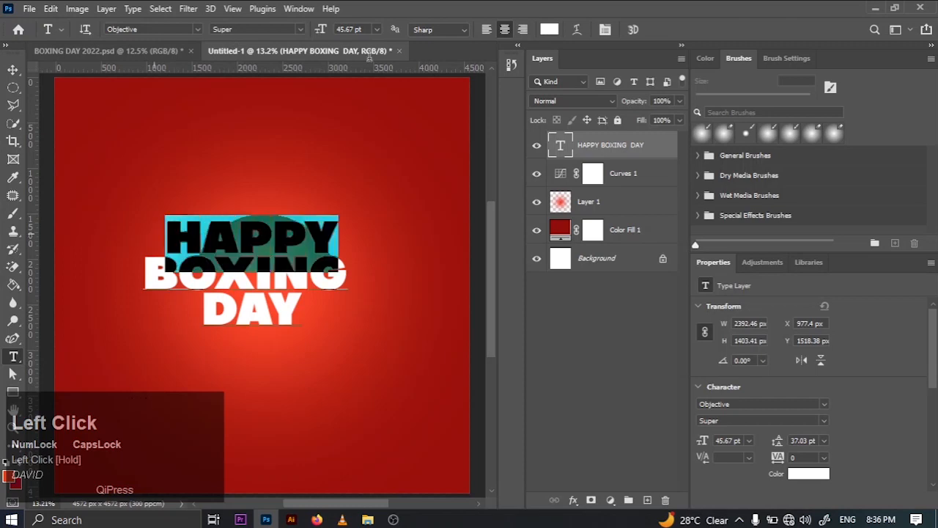
pyautogui.moveTo(320, 29); pyautogui.dragTo(325, 29)
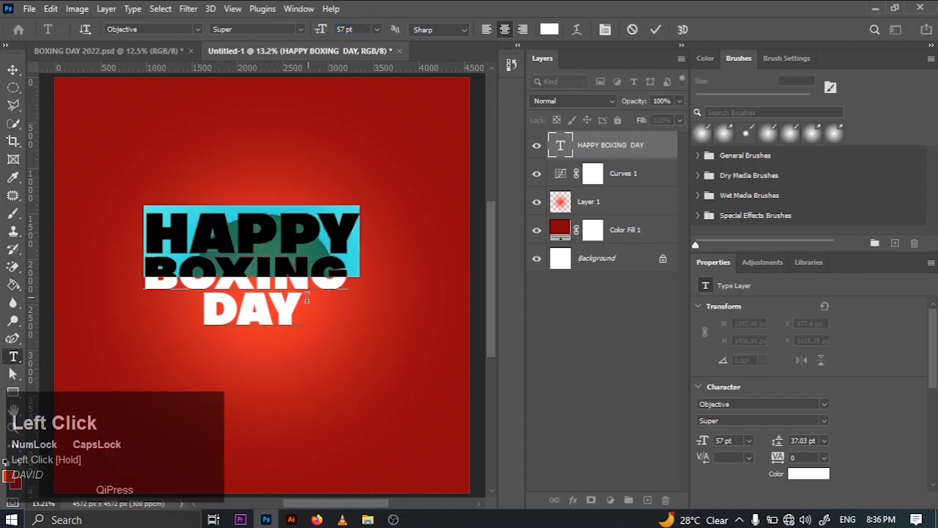
# Set the word DAY to 100 pt with 76 pt leading and commit the text
pyautogui.moveTo(305, 308); pyautogui.dragTo(206, 308)
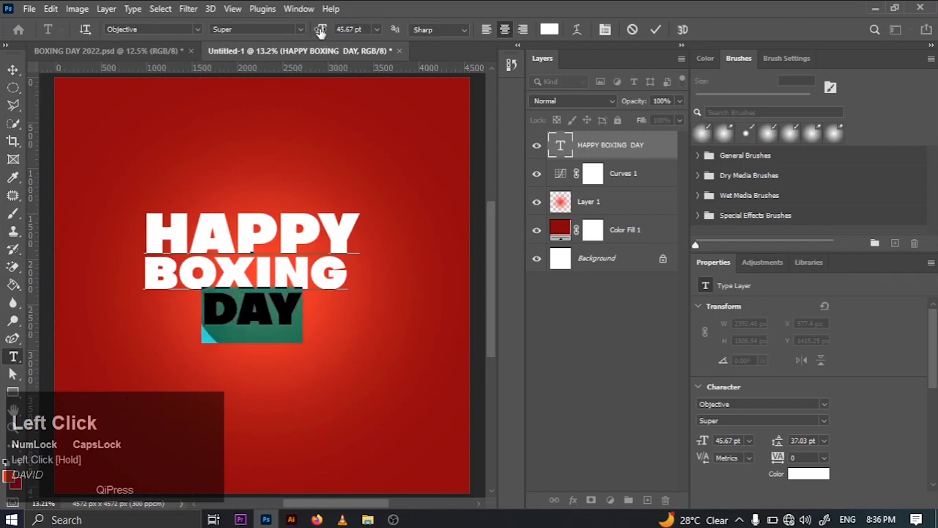
pyautogui.moveTo(321, 29); pyautogui.dragTo(358, 17)
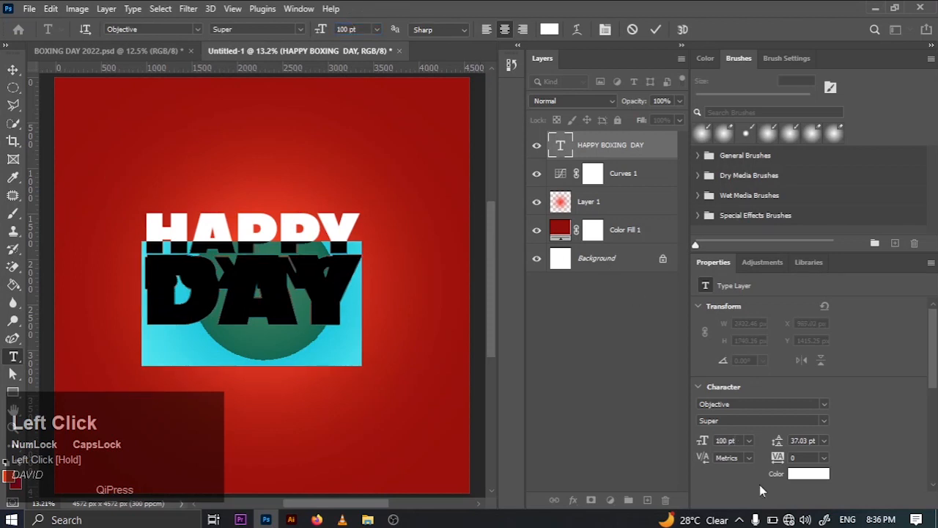
pyautogui.moveTo(777, 441); pyautogui.dragTo(806, 442)
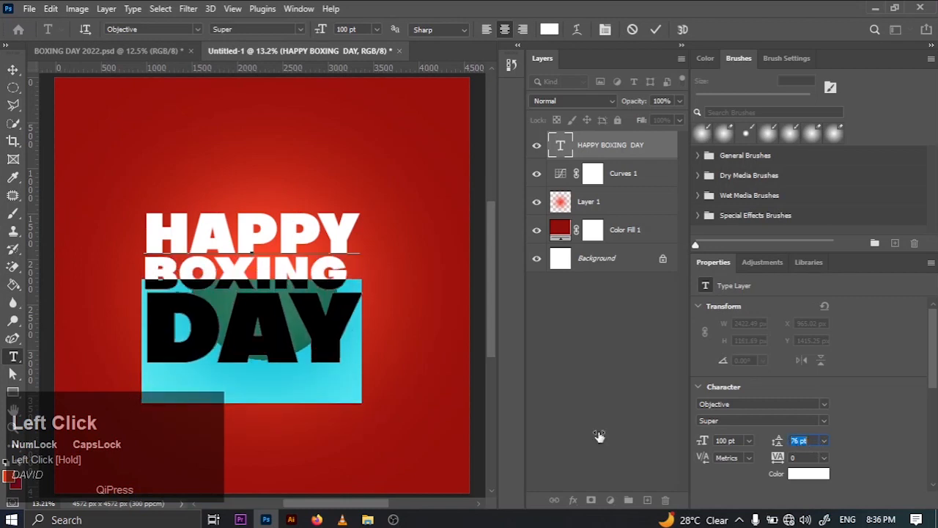
pyautogui.click(656, 29)
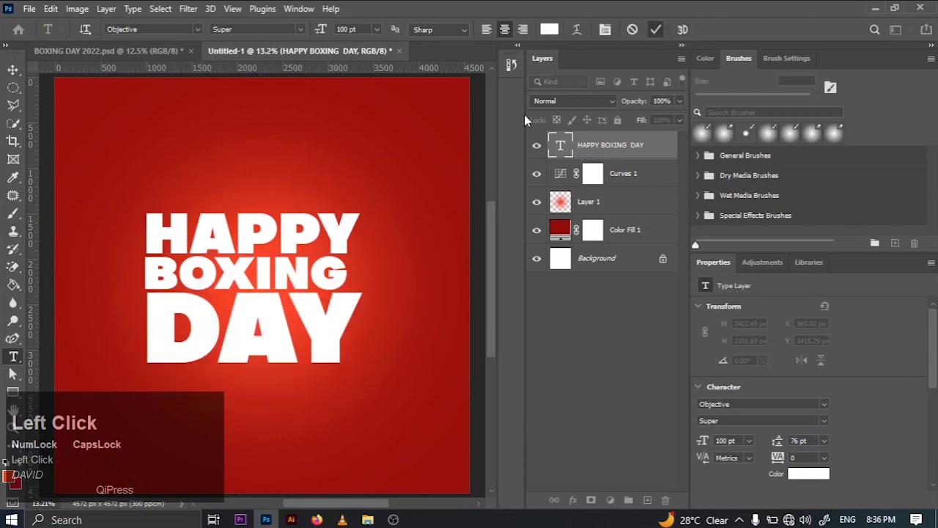
# Shift the text block slightly down and right on the canvas, skew it vertically by -10°, and apply the transform
pyautogui.click(12, 71)
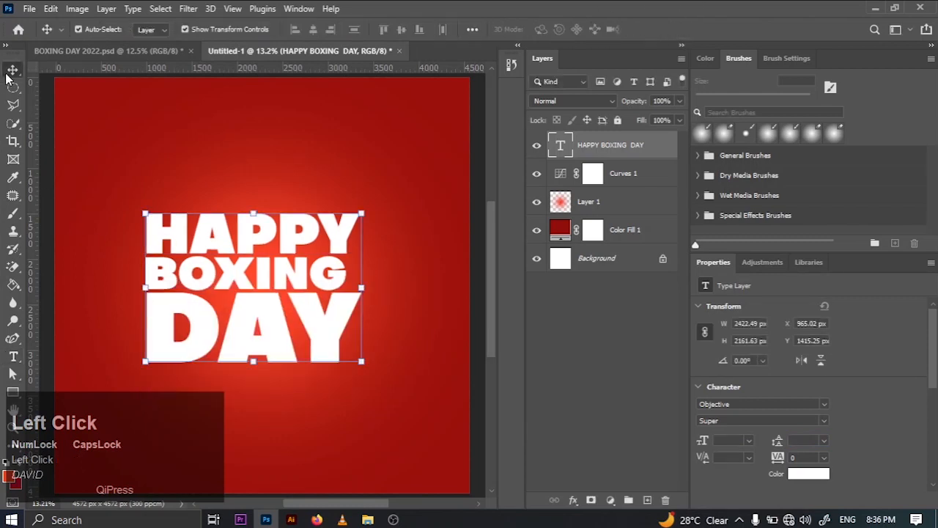
pyautogui.moveTo(233, 286); pyautogui.dragTo(249, 293)
pyautogui.hotkey('ctrl', 't')
pyautogui.rightClick(246, 290)
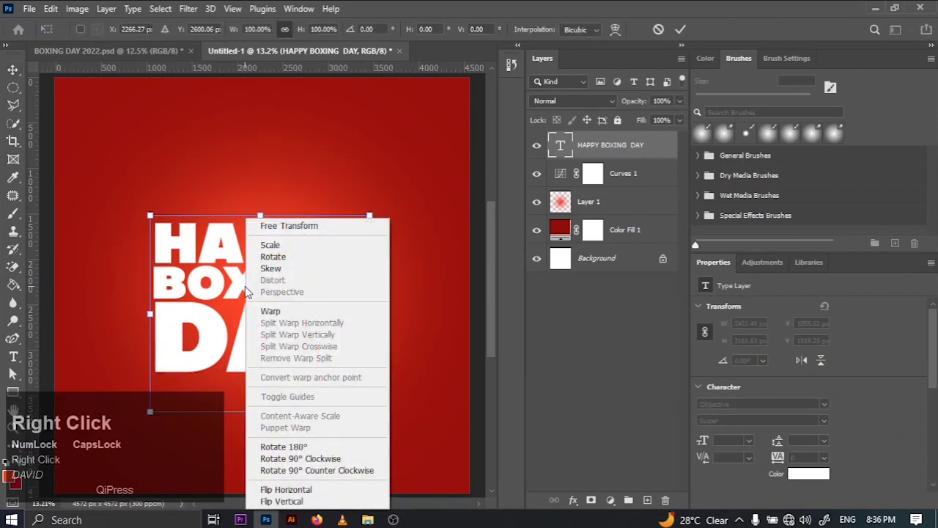
pyautogui.click(265, 268)
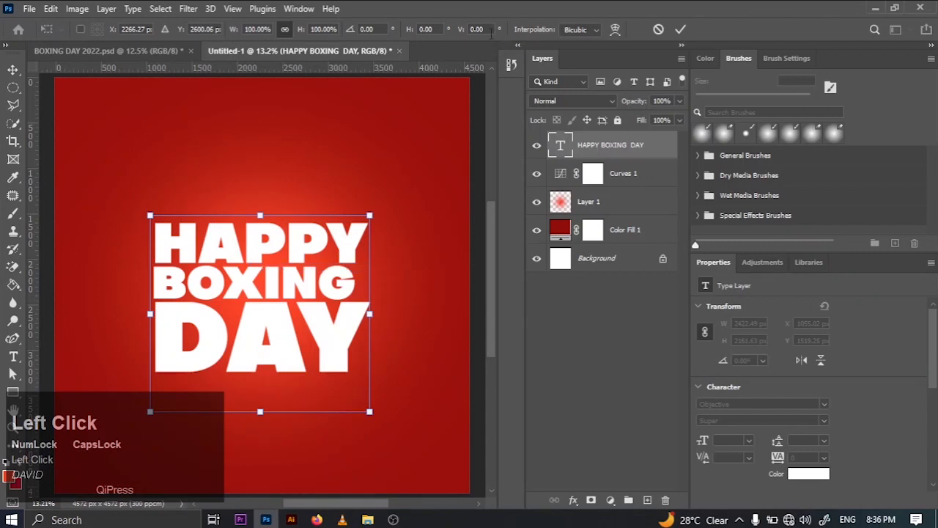
pyautogui.moveTo(489, 30); pyautogui.dragTo(441, 39)
pyautogui.press('BackSpace')
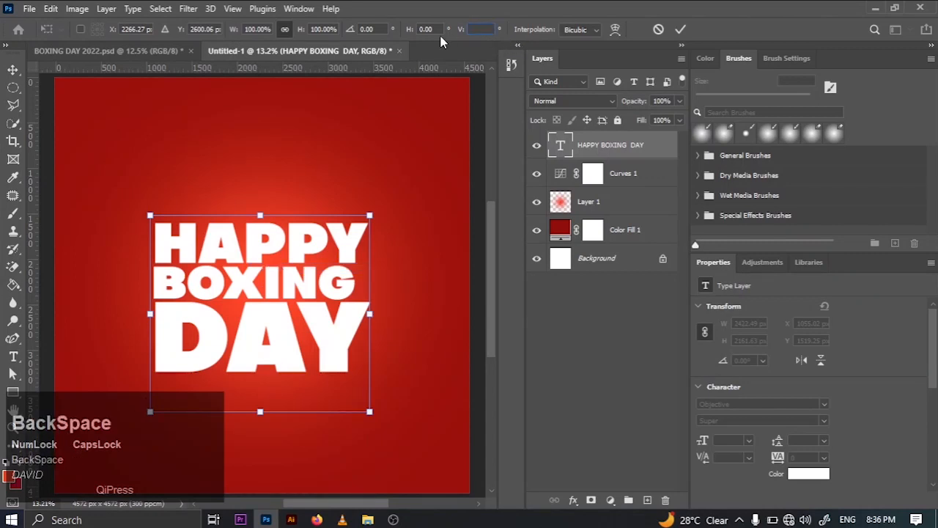
pyautogui.write('-10')
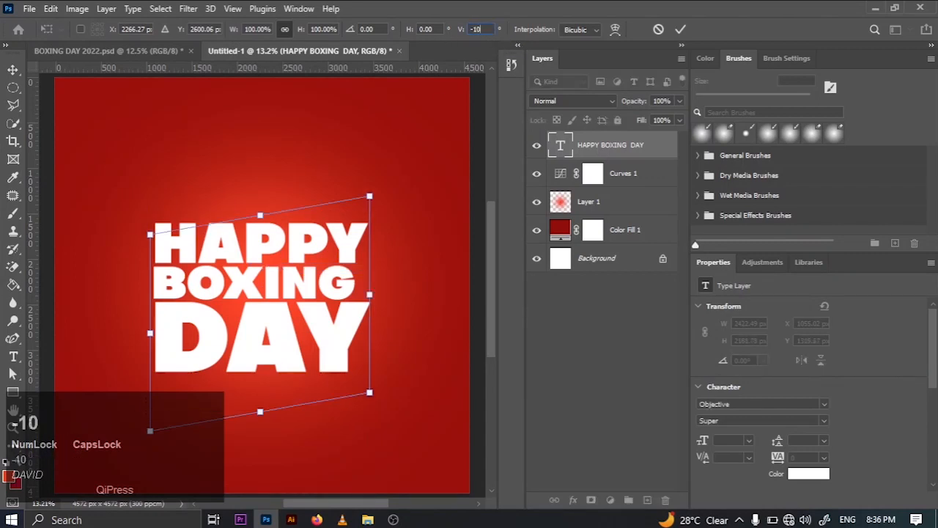
pyautogui.click(680, 29)
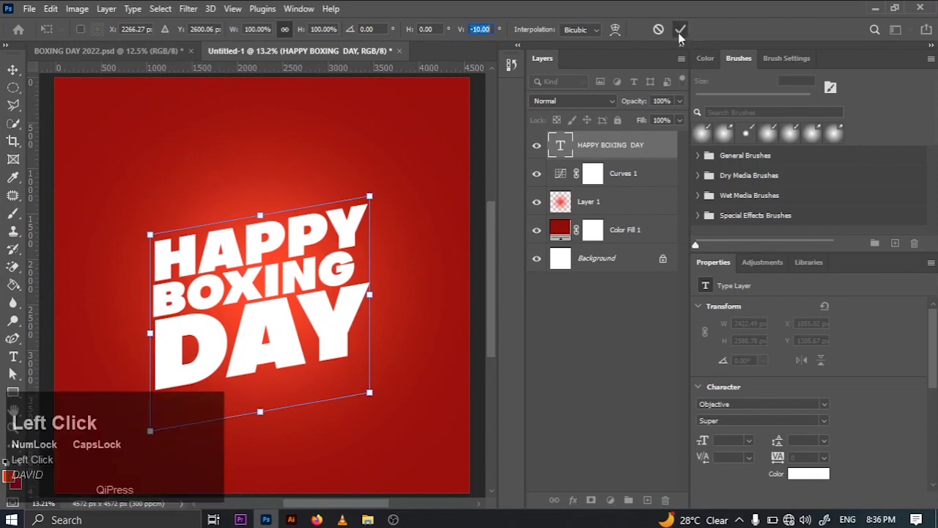
# Nudge the headline text up slightly and place the 91Z_gift_box_11 image from Pictures > PROJECTS > BOXING DAY at canvas size
pyautogui.moveTo(288, 302)
pyautogui.mouseDown()
pyautogui.moveTo(293, 267)
pyautogui.moveTo(289, 291)
pyautogui.mouseUp()
pyautogui.click(367, 520)
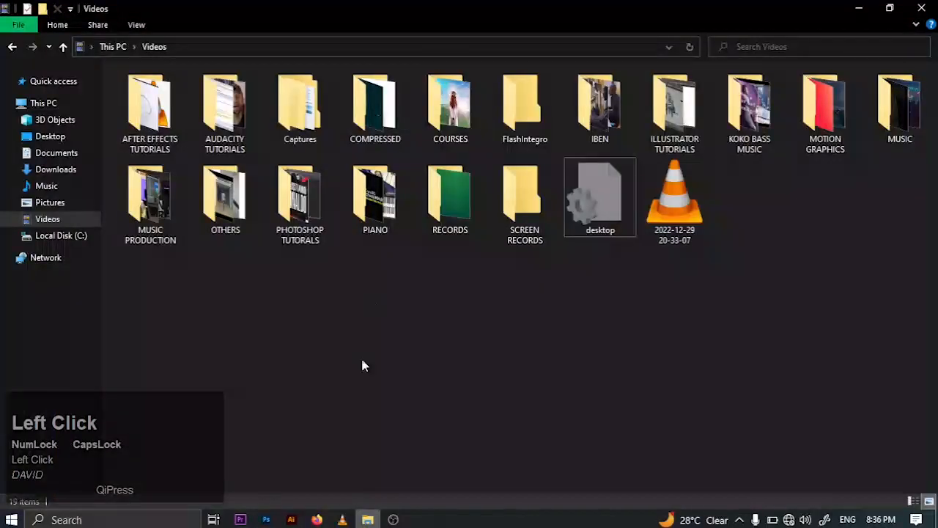
pyautogui.click(87, 205)
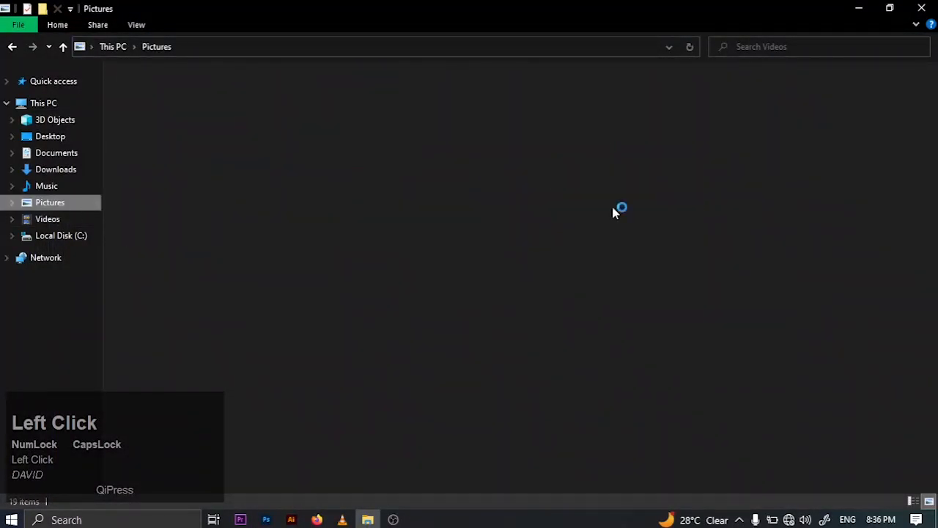
pyautogui.doubleClick(870, 112)
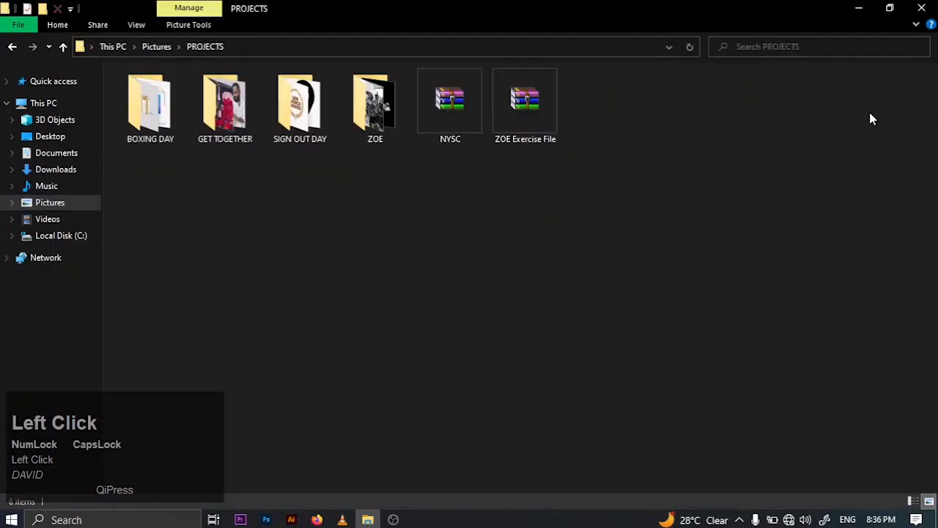
pyautogui.click(133, 123)
pyautogui.doubleClick(133, 123)
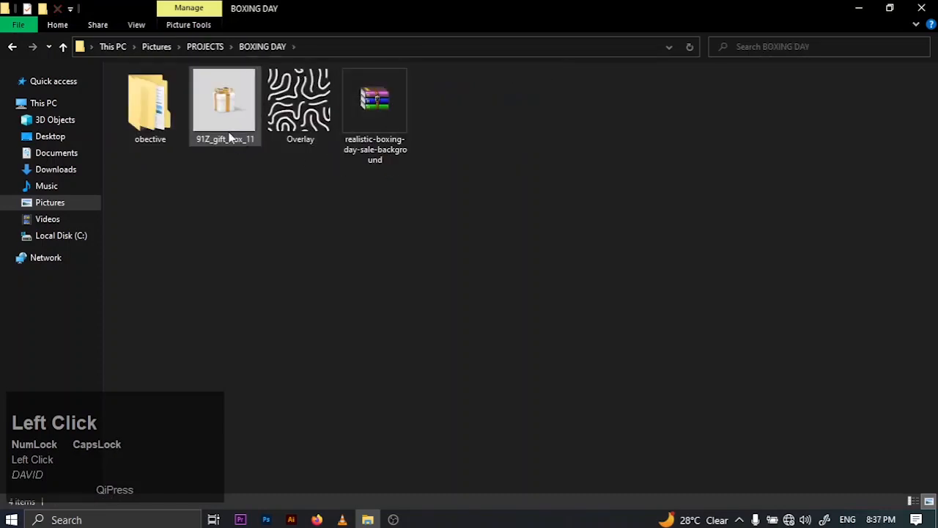
pyautogui.moveTo(230, 136); pyautogui.dragTo(311, 252)
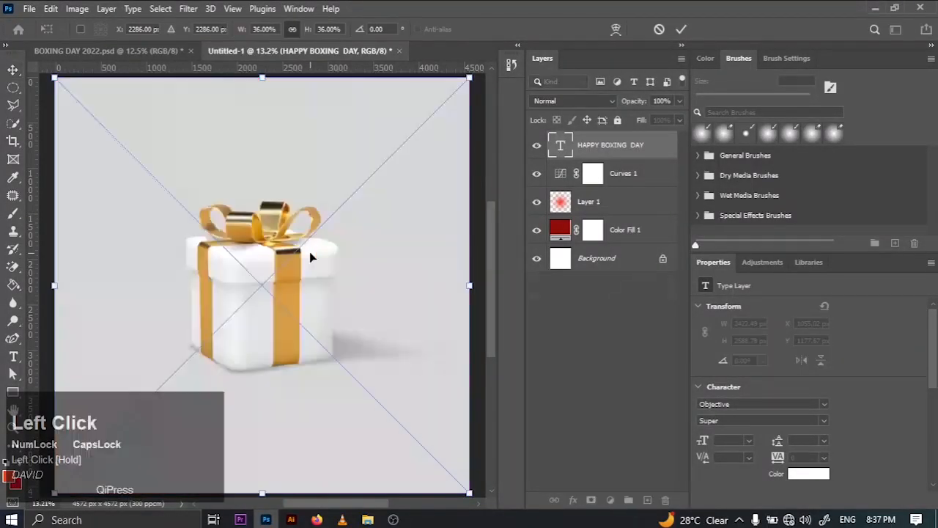
pyautogui.click(683, 28)
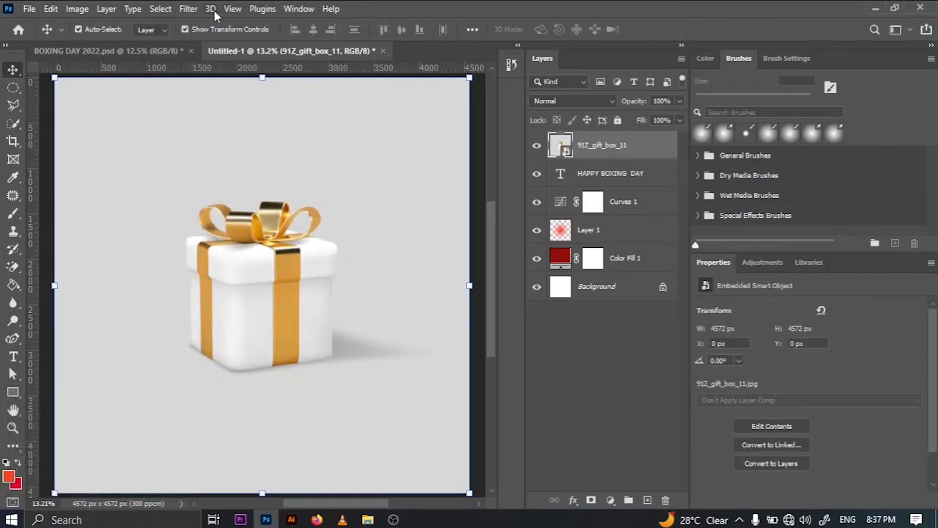
# Select the gift box with the Subject selection and mask out its grey background
pyautogui.click(161, 8)
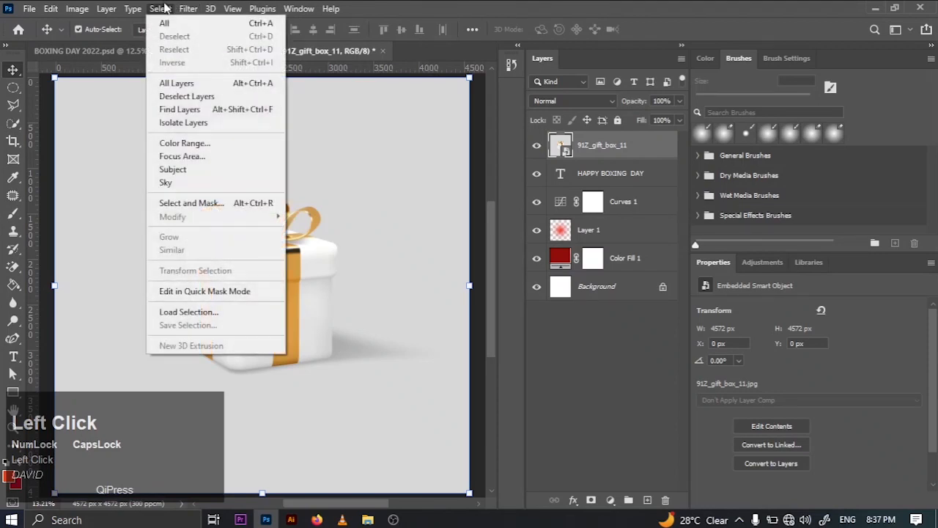
pyautogui.click(187, 170)
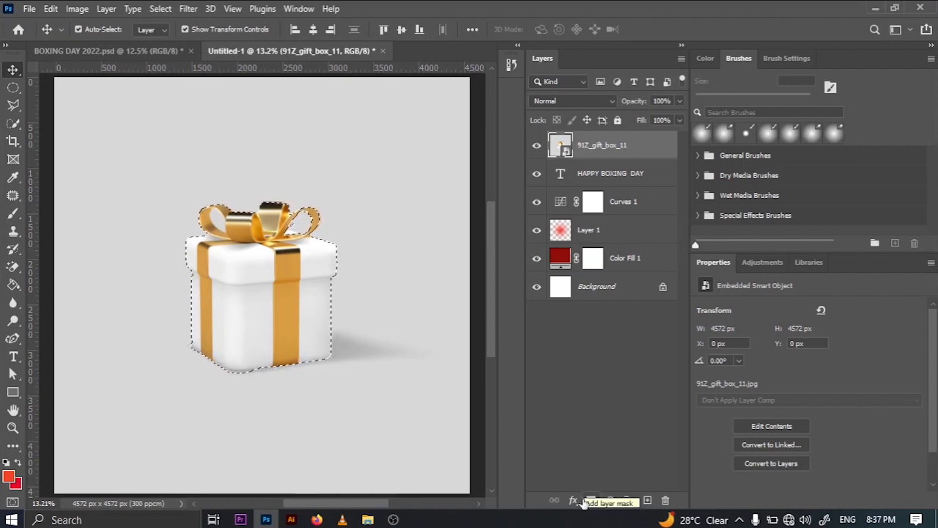
pyautogui.click(585, 499)
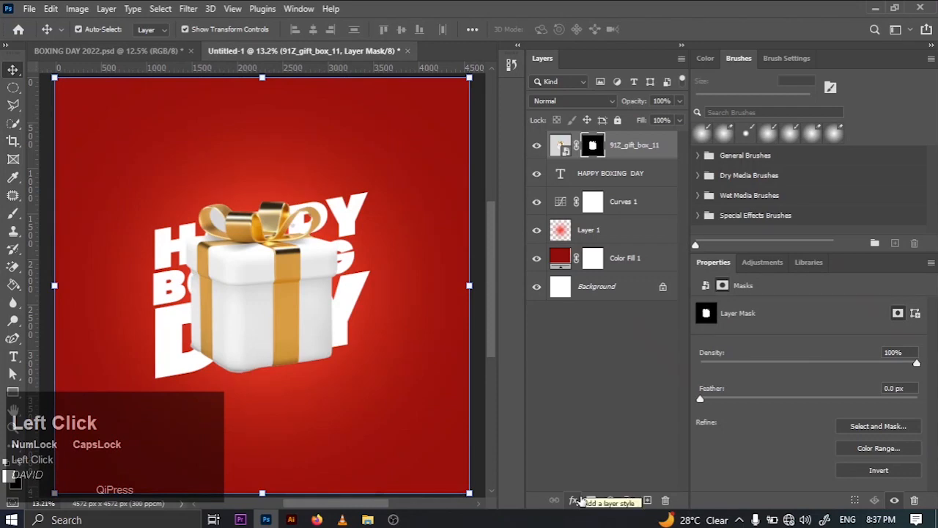
# Convert the masked gift box layer to a smart object and move the box down over the headline's lower part
pyautogui.moveTo(289, 267); pyautogui.dragTo(294, 280)
pyautogui.click(623, 149)
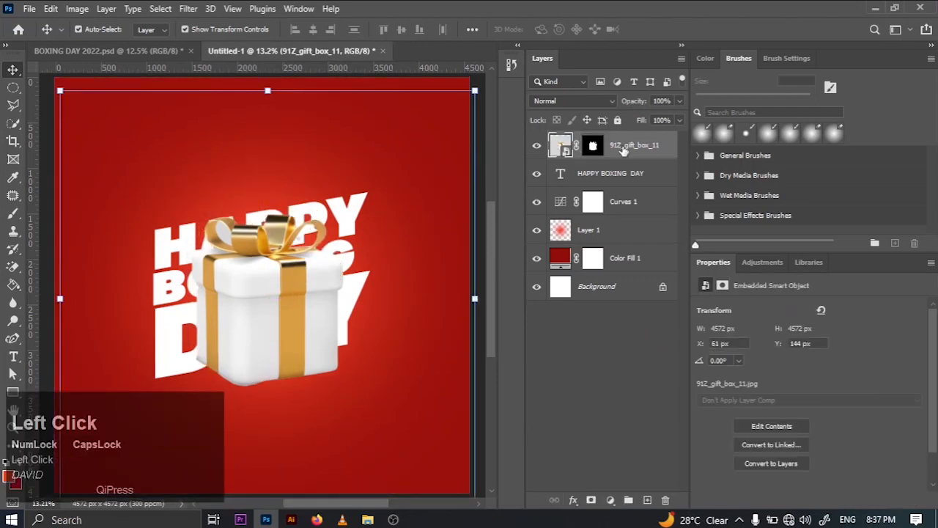
pyautogui.rightClick(623, 149)
pyautogui.click(668, 145)
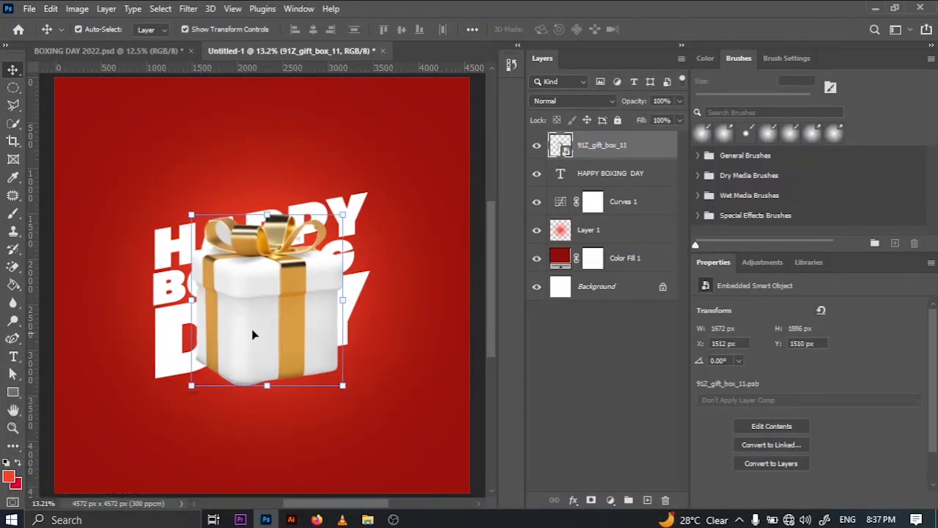
pyautogui.moveTo(252, 335); pyautogui.dragTo(272, 376)
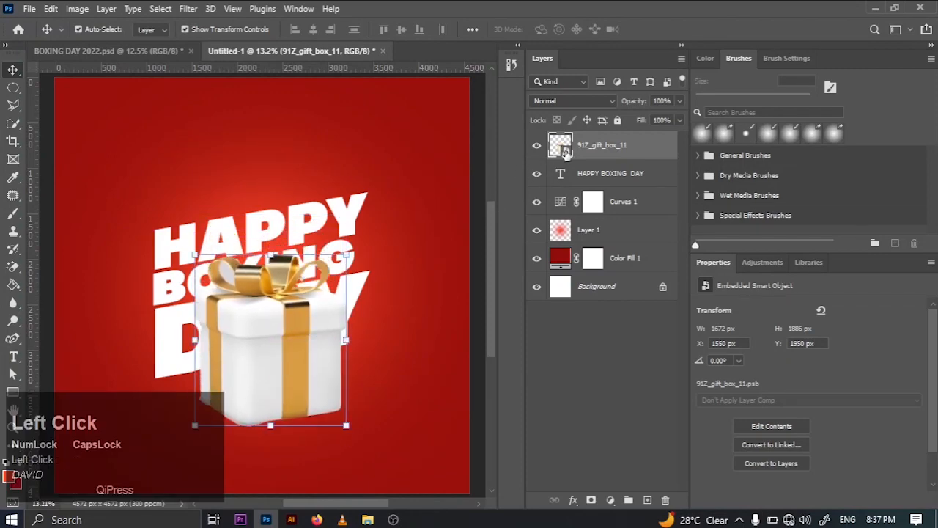
# Open the gift box smart object's contents, rasterize its layer, and remove the grey patch inside the left bow loop with the Magic Eraser
pyautogui.doubleClick(564, 150)
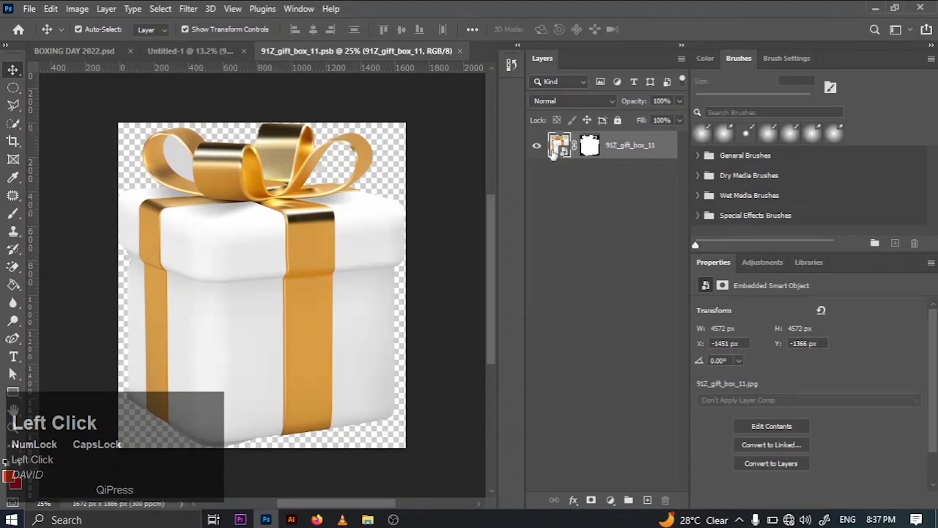
pyautogui.rightClick(563, 148)
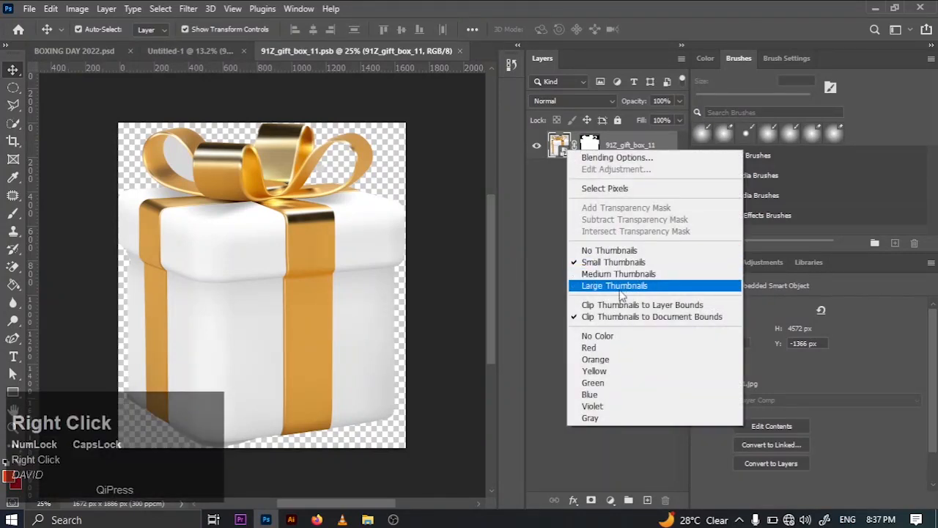
pyautogui.click(560, 142)
pyautogui.rightClick(554, 140)
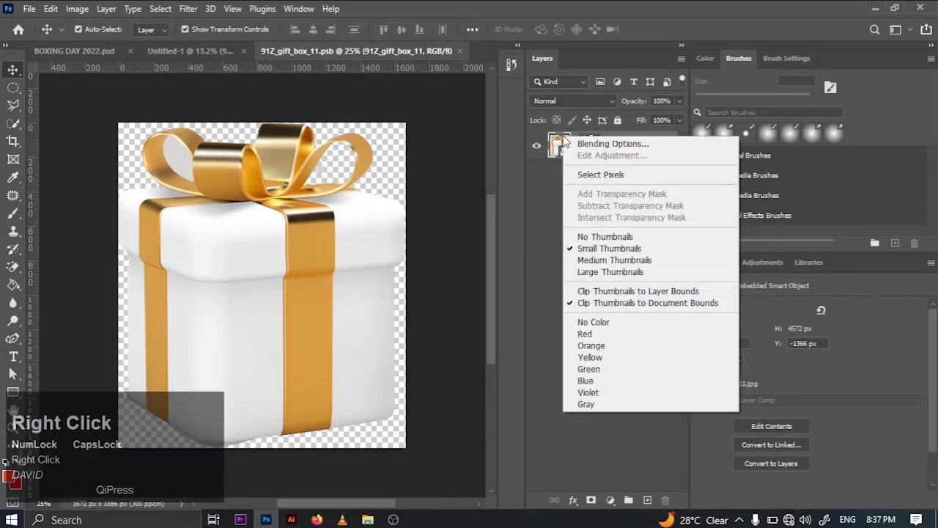
pyautogui.click(16, 266)
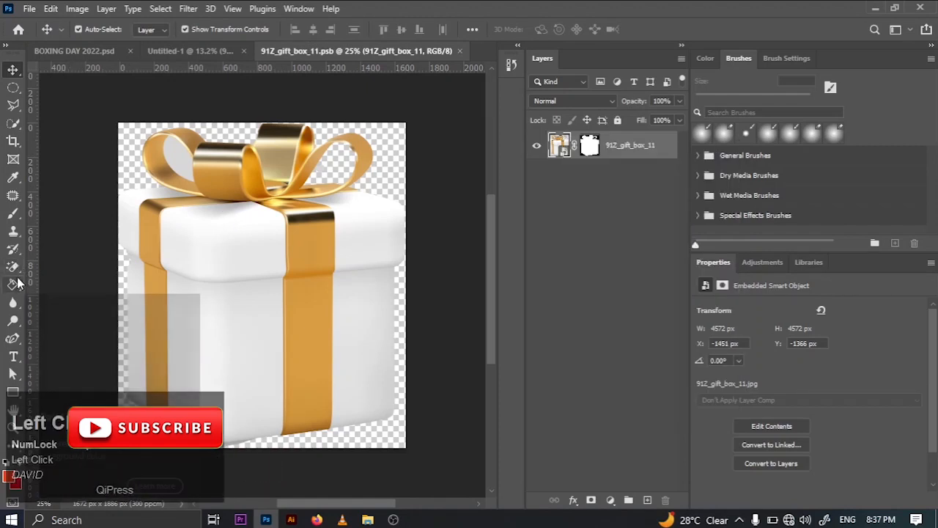
pyautogui.click(13, 266)
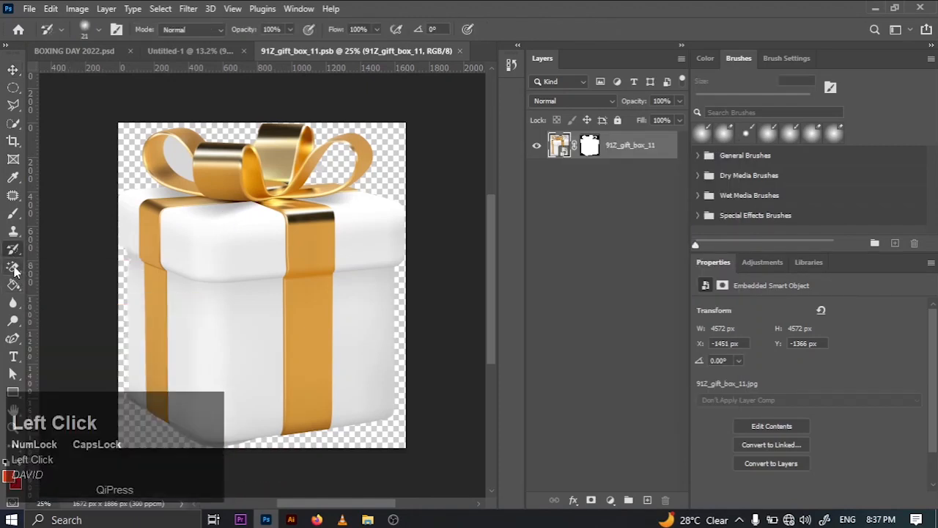
pyautogui.click(180, 160)
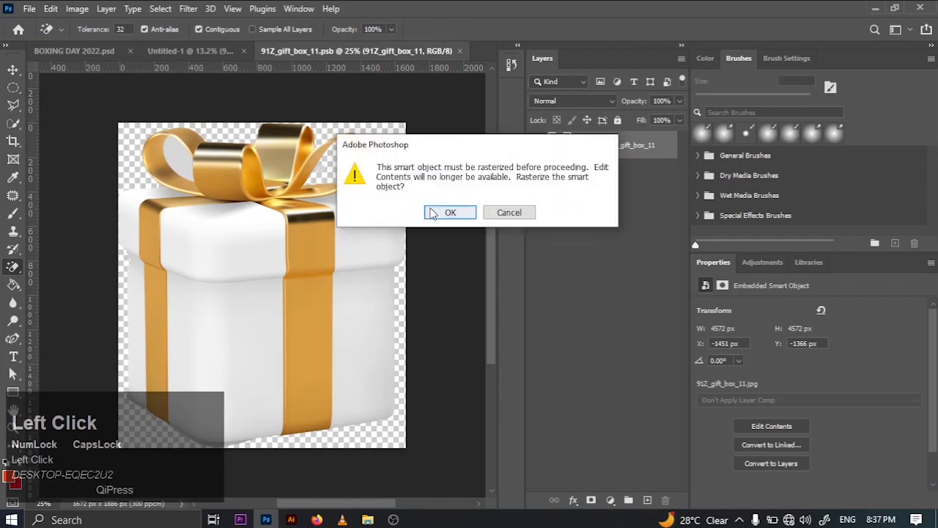
pyautogui.click(448, 213)
pyautogui.click(168, 159)
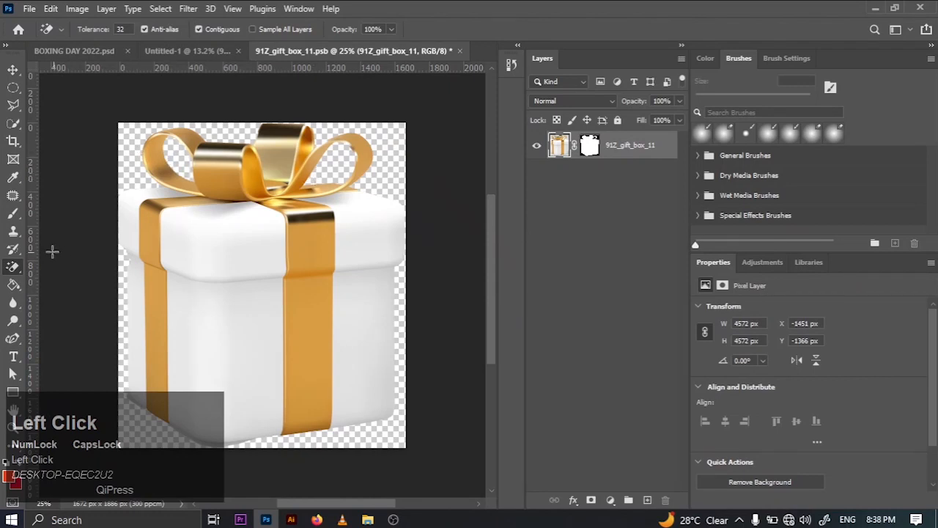
# Try the Magic Eraser on the gift box's front vertical ribbon and undo the erasure
pyautogui.rightClick(9, 268)
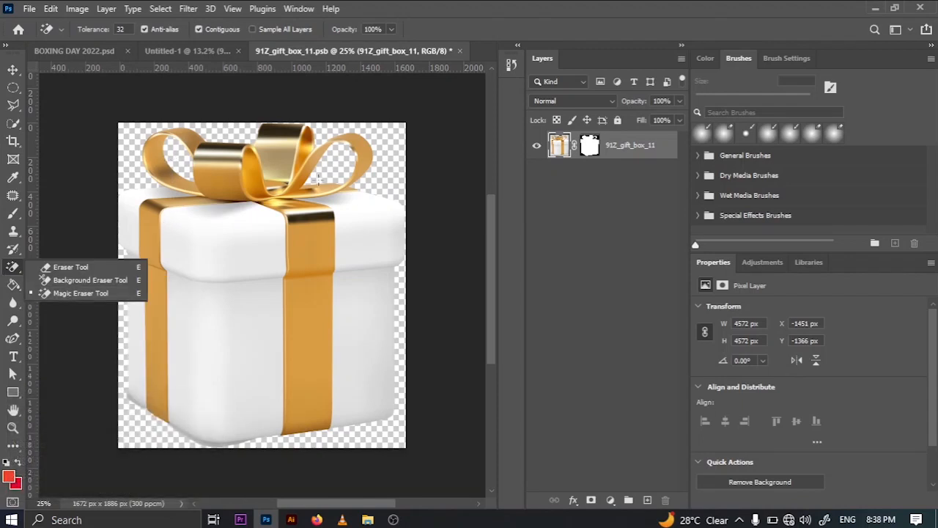
pyautogui.click(320, 332)
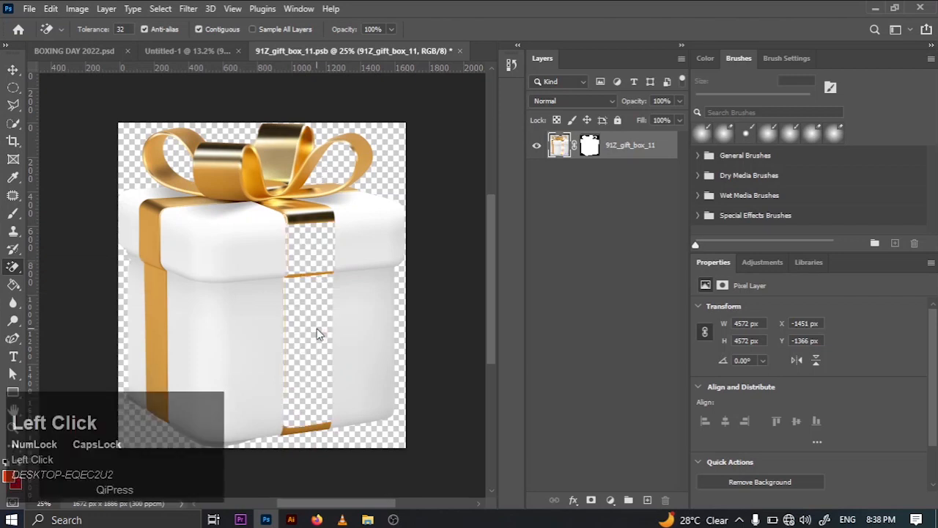
pyautogui.hotkey('ctrl', 'z')
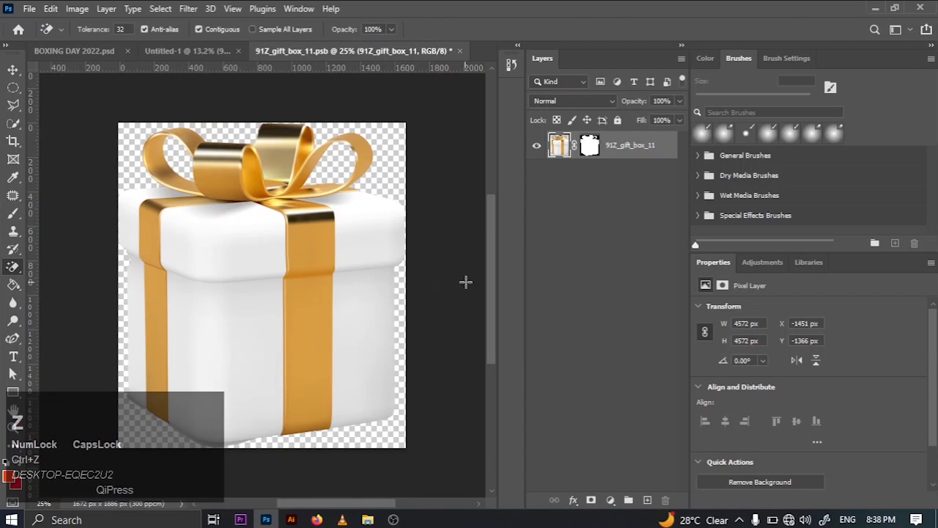
# Erase the leftover shadow along the gift box's bottom edge, and close the smart object document with its changes saved
pyautogui.moveTo(492, 281); pyautogui.dragTo(492, 315)
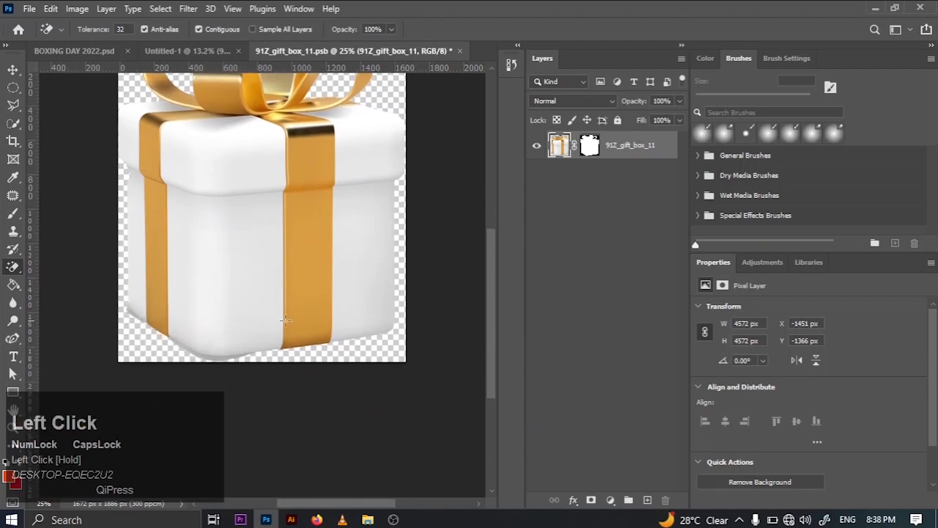
pyautogui.click(219, 357)
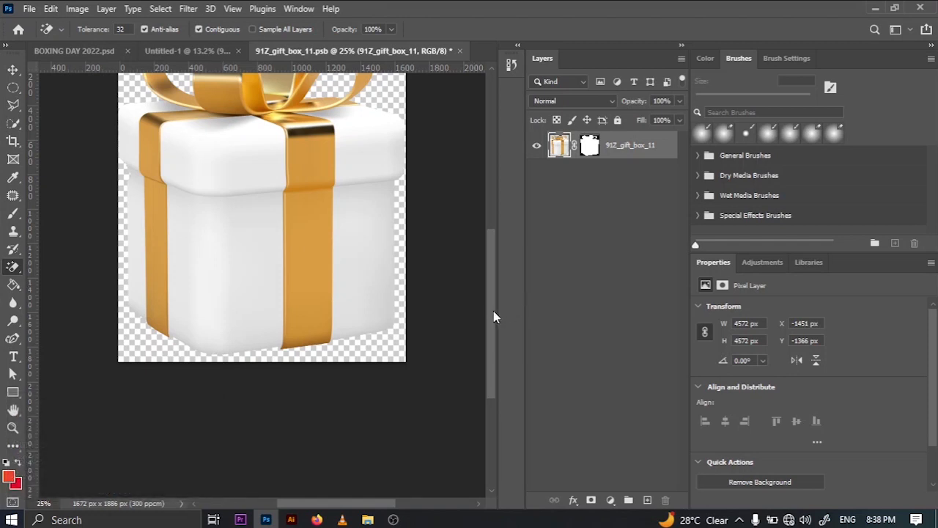
pyautogui.moveTo(494, 311); pyautogui.dragTo(485, 262)
pyautogui.hotkey('ctrl', '-')
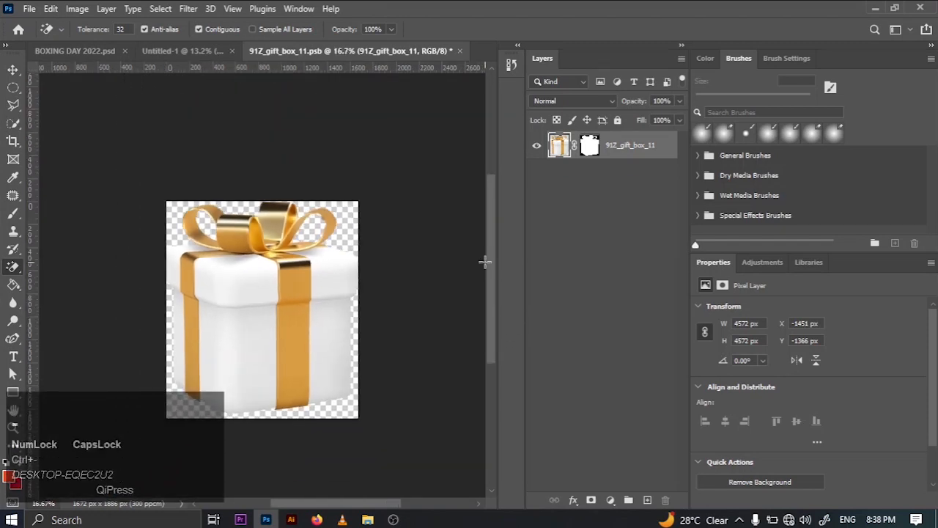
pyautogui.click(459, 50)
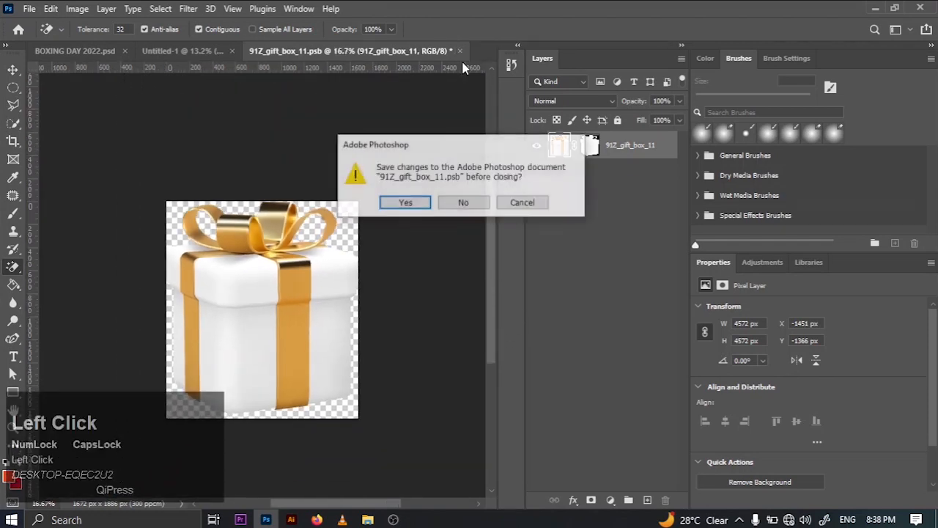
pyautogui.click(405, 203)
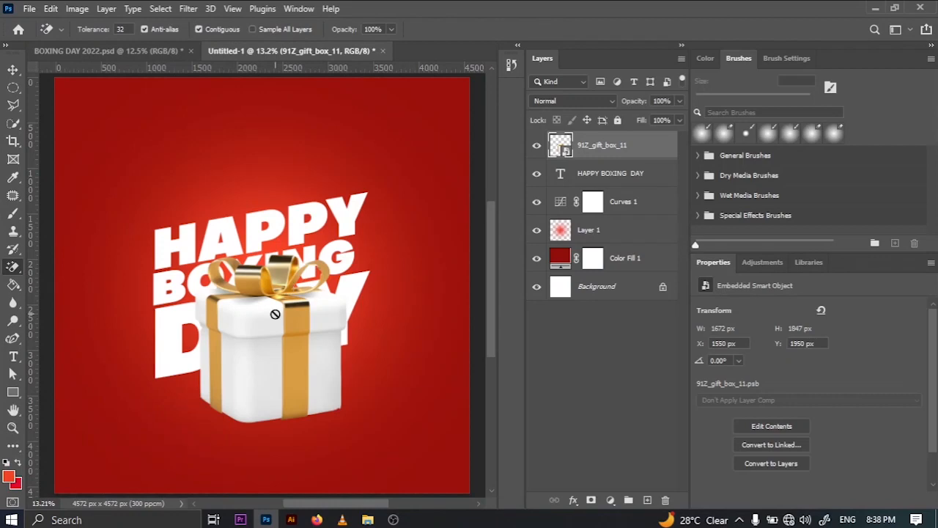
# Rename the 91Z_gift_box_11 layer as Box
pyautogui.click(11, 71)
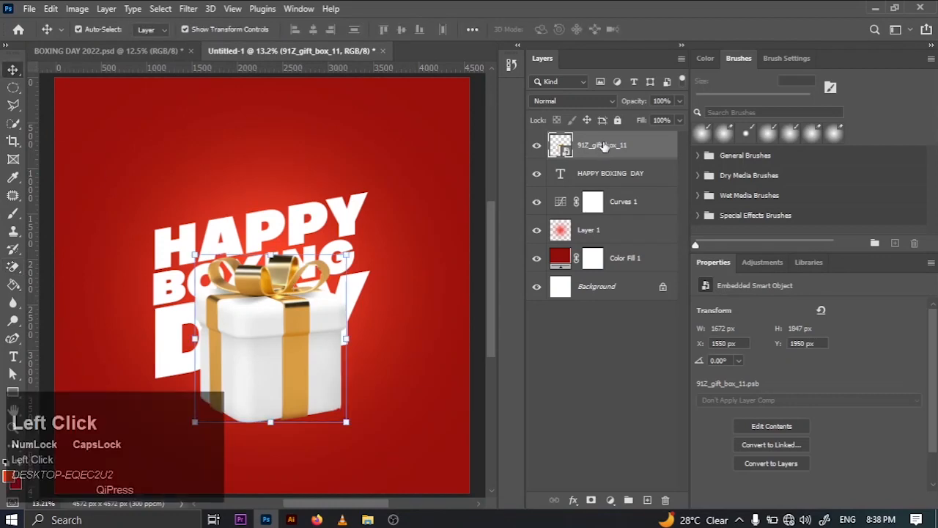
pyautogui.doubleClick(602, 145)
pyautogui.press('BackSpace')
pyautogui.press('capslock')
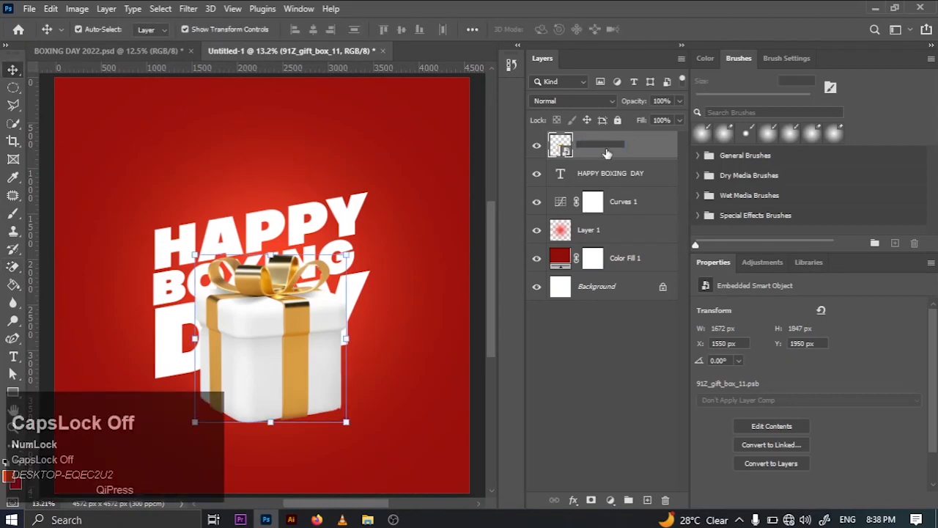
pyautogui.write('B')
pyautogui.press('capslock')
pyautogui.write('o')
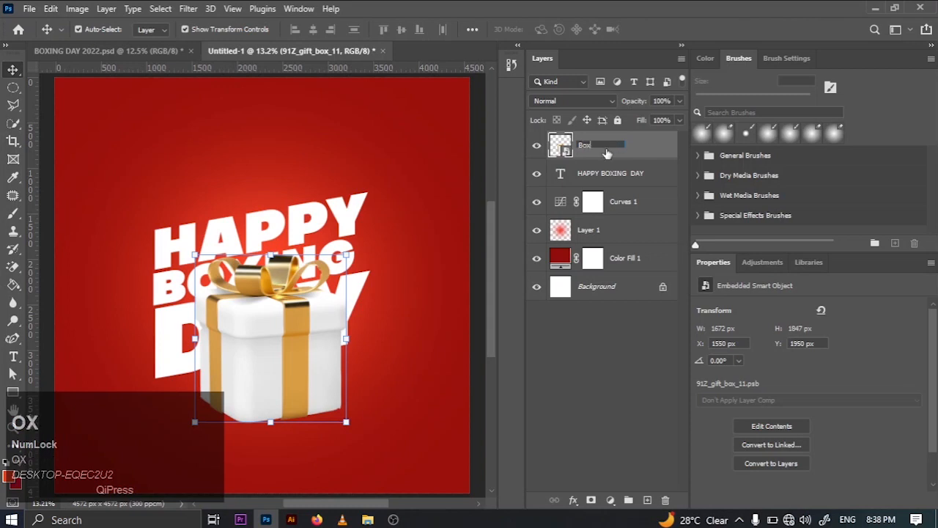
pyautogui.write('x')
pyautogui.press('Return')
# Duplicate the Box layer, move the copy to the canvas's upper-right corner, and hide it
pyautogui.hotkey('ctrl', 'j')
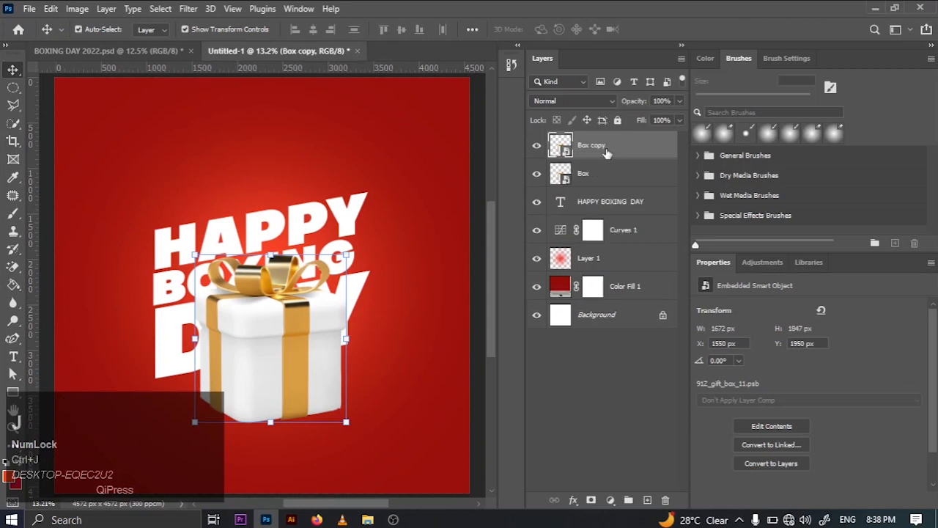
pyautogui.moveTo(276, 361); pyautogui.dragTo(440, 158)
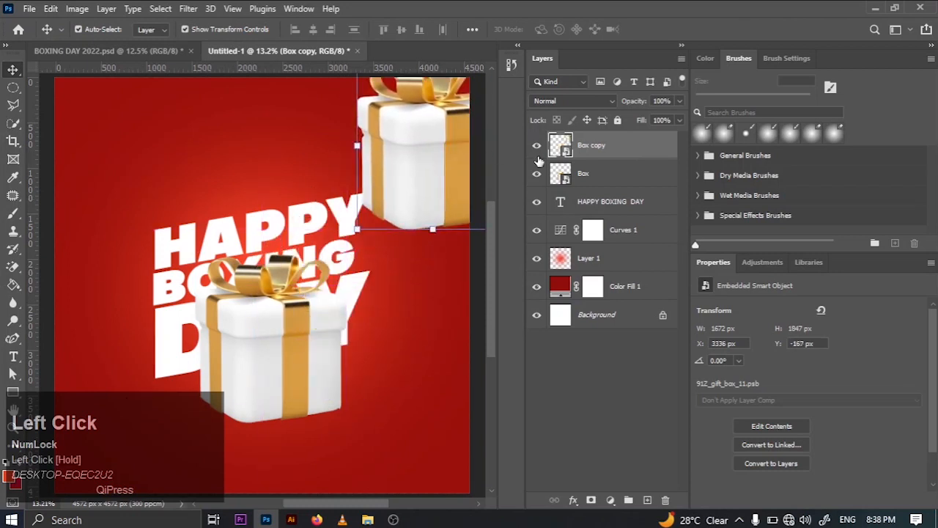
pyautogui.click(537, 146)
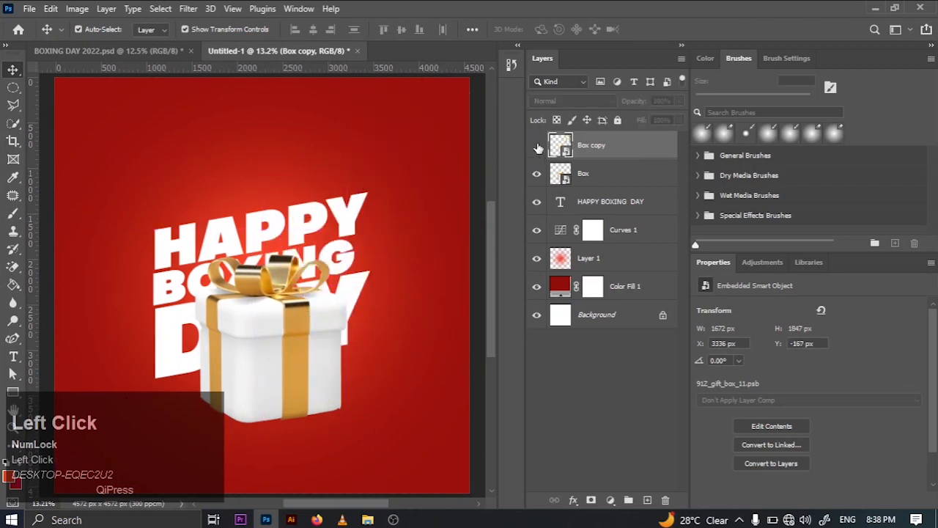
# Add a new empty layer and place it directly beneath the Box layer
pyautogui.click(391, 352)
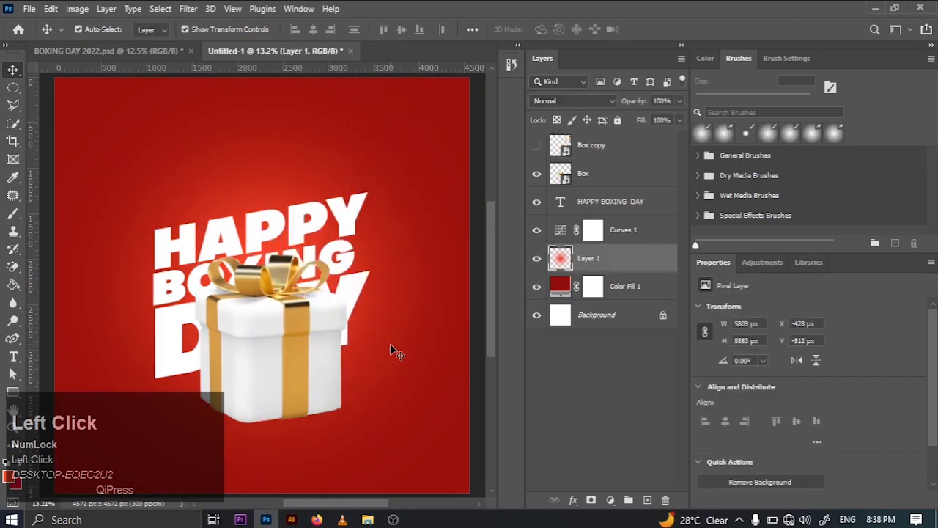
pyautogui.click(608, 150)
pyautogui.click(615, 173)
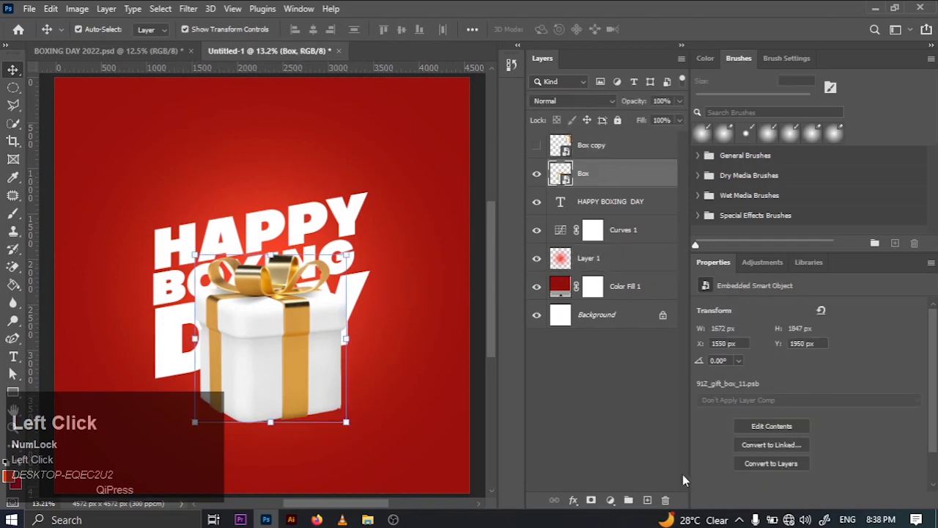
pyautogui.click(646, 500)
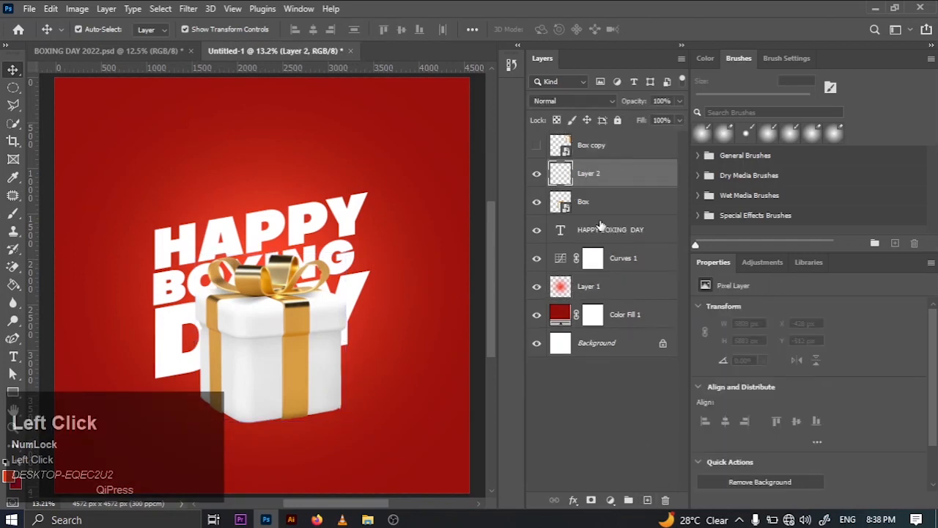
pyautogui.moveTo(608, 180); pyautogui.dragTo(619, 217)
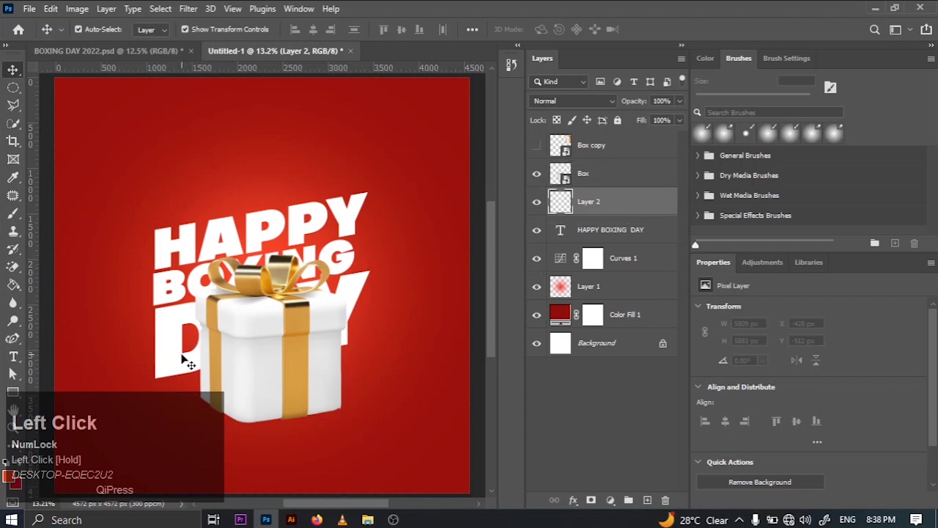
# Set the foreground colour to the dark reddish brown 5b201e
pyautogui.press('x')
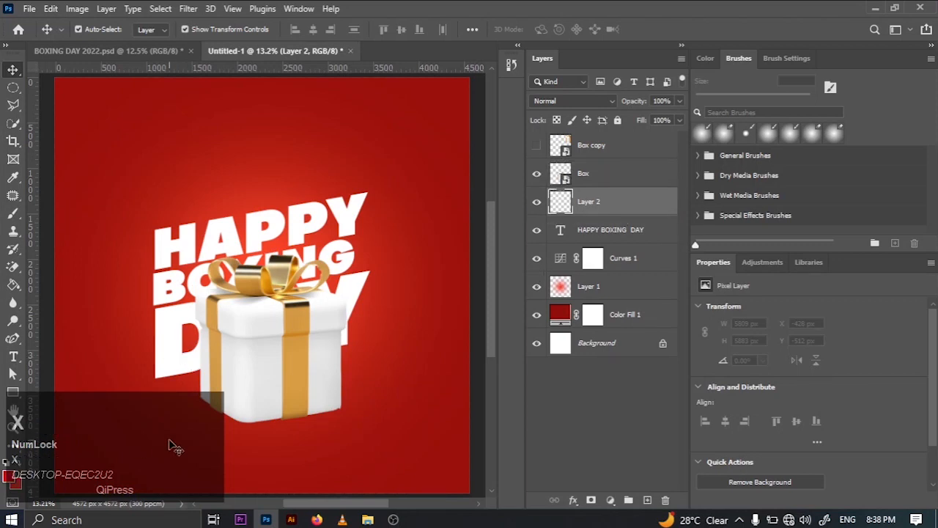
pyautogui.click(9, 476)
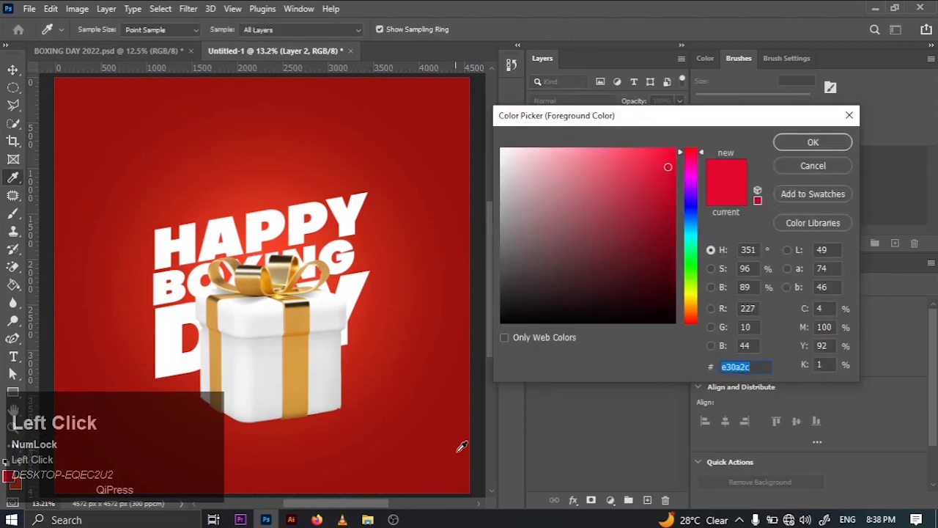
pyautogui.click(463, 460)
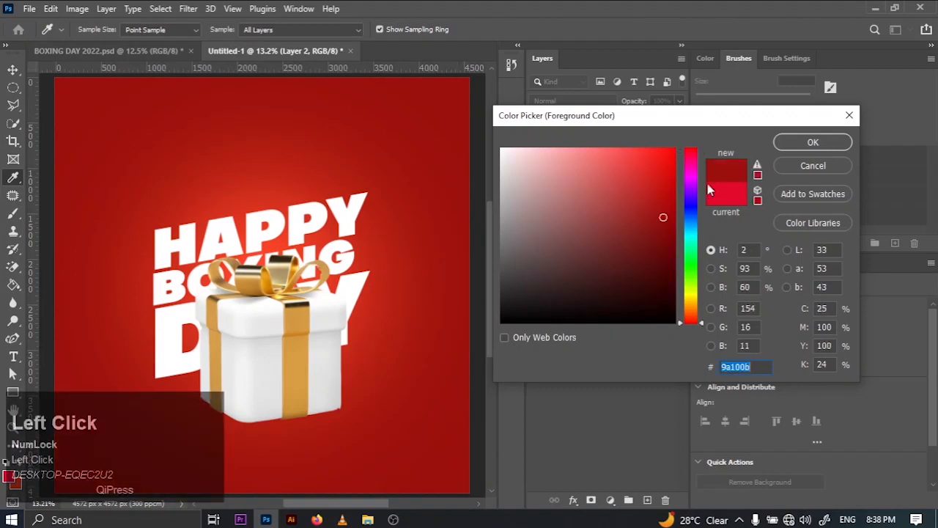
pyautogui.moveTo(624, 275)
pyautogui.mouseDown()
pyautogui.moveTo(591, 272)
pyautogui.moveTo(618, 260)
pyautogui.mouseUp()
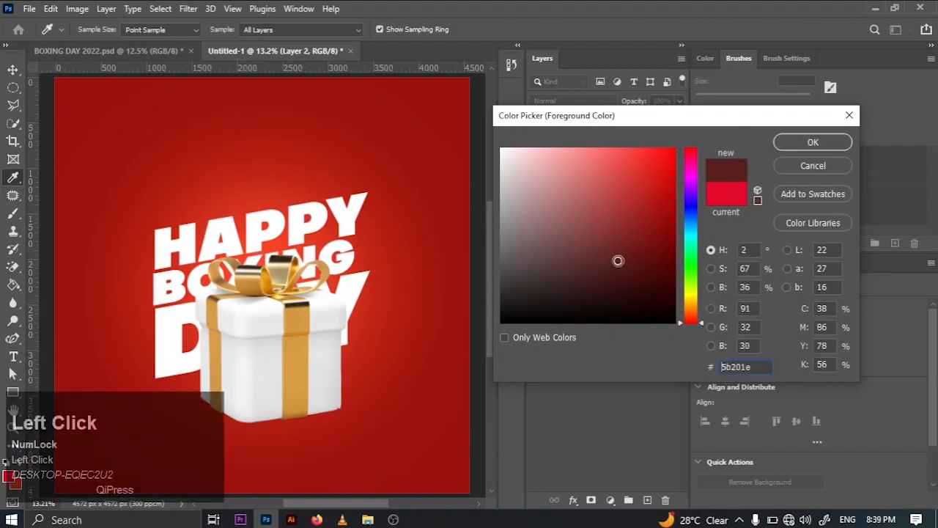
pyautogui.click(796, 144)
# Paint a soft dark shadow behind the gift box's base on Layer 2 with a 2800 px brush
pyautogui.press('b')
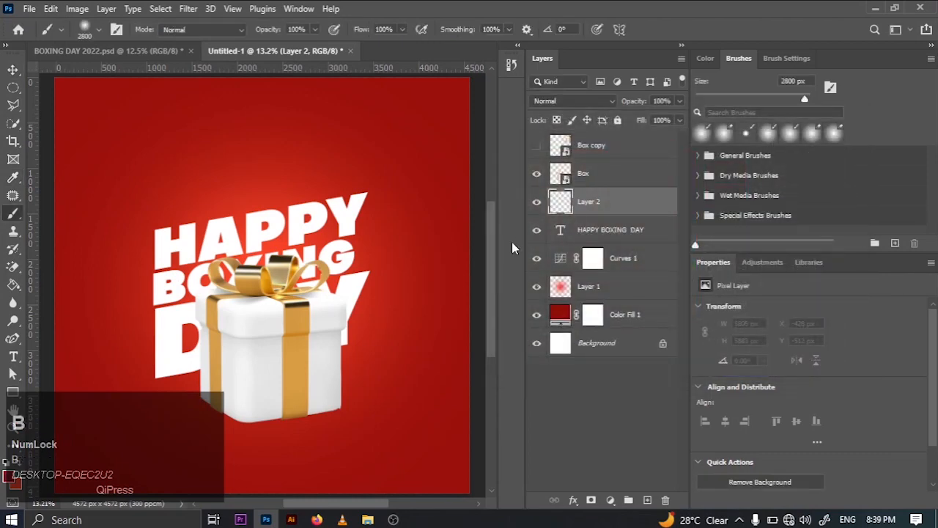
pyautogui.click(280, 405)
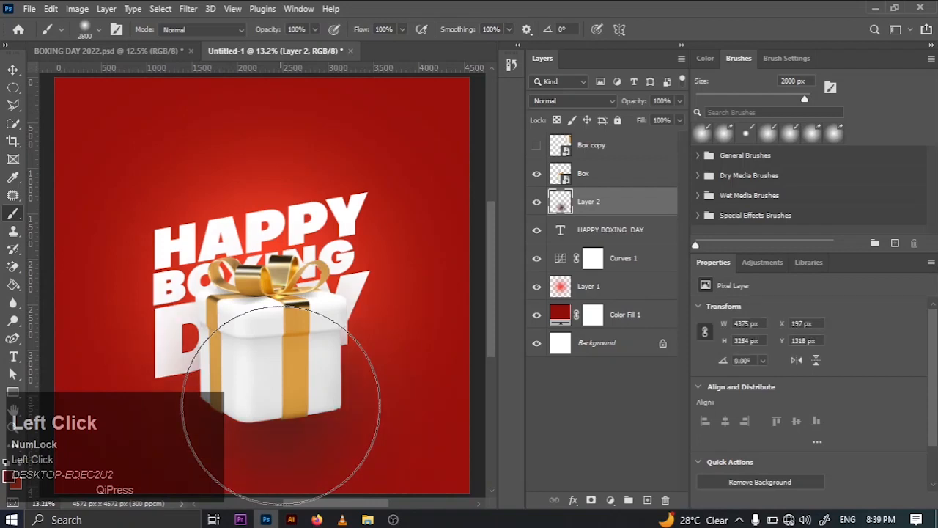
pyautogui.click(13, 71)
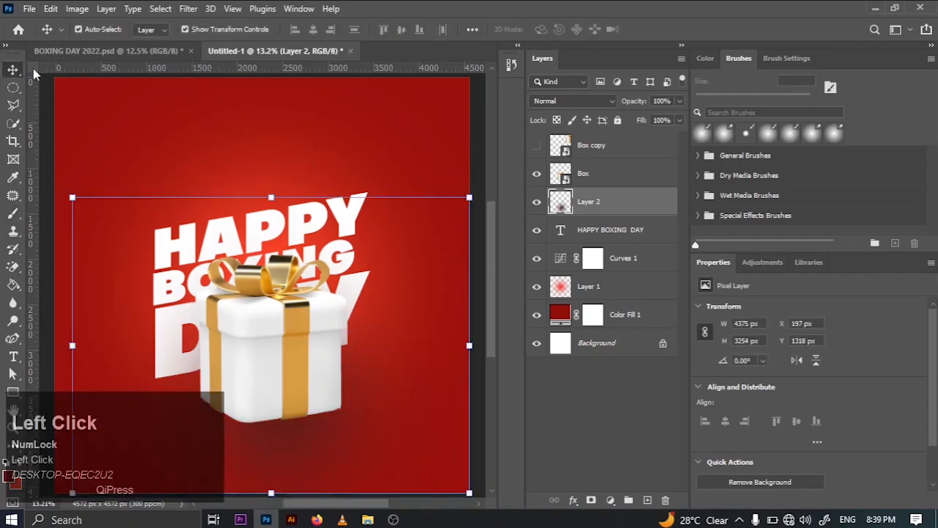
# Free-transform Layer 2 without keeping proportions, squashing the shadow to about 11% height so it lies flat at the gift box's base
pyautogui.click(413, 140)
pyautogui.hotkey('ctrl', '-')
pyautogui.hotkey('ctrl', '-')
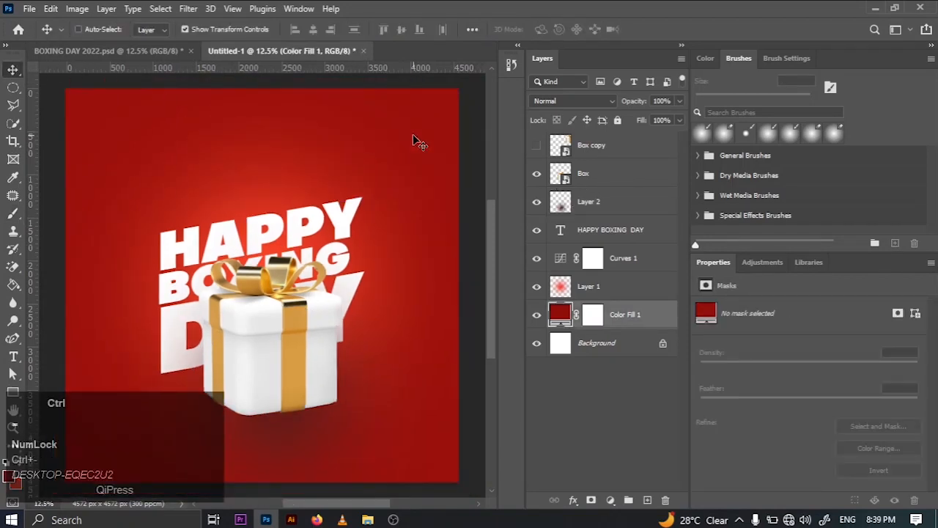
pyautogui.click(600, 212)
pyautogui.press('ctrl')
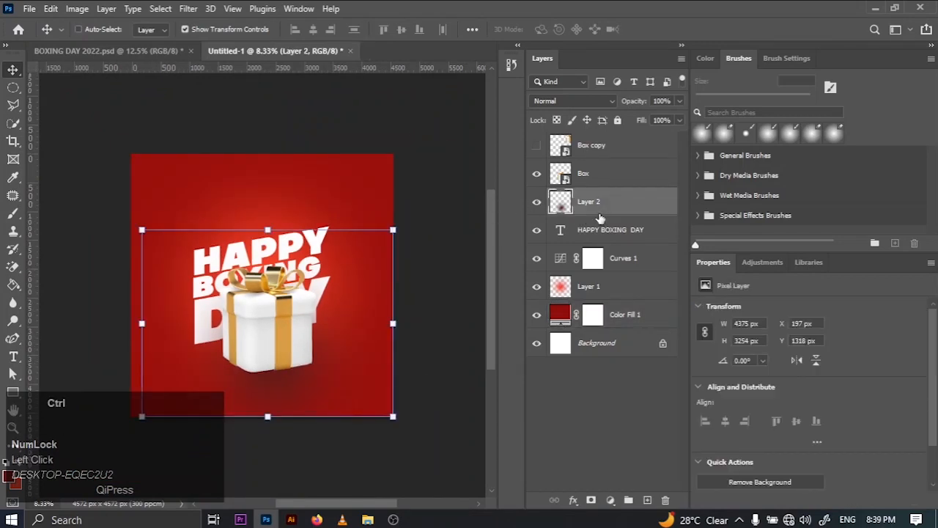
pyautogui.hotkey('ctrl', 't')
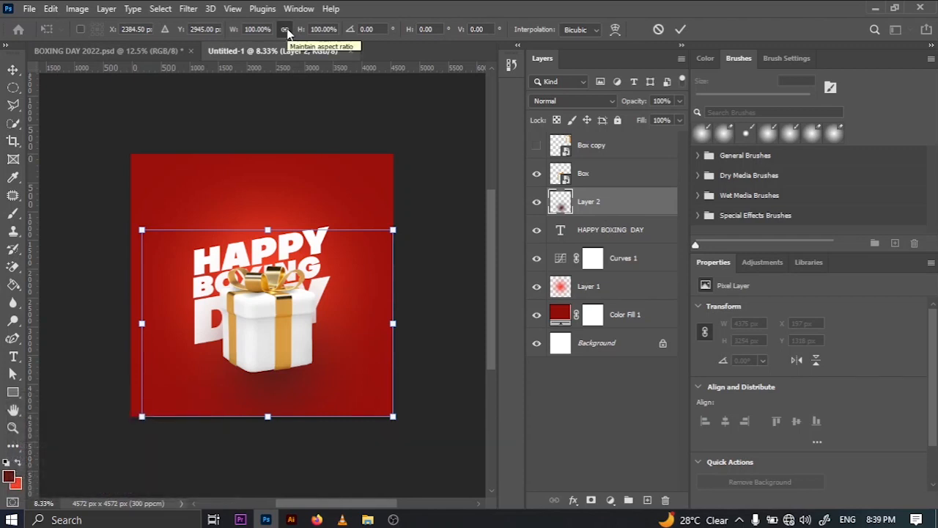
pyautogui.click(286, 31)
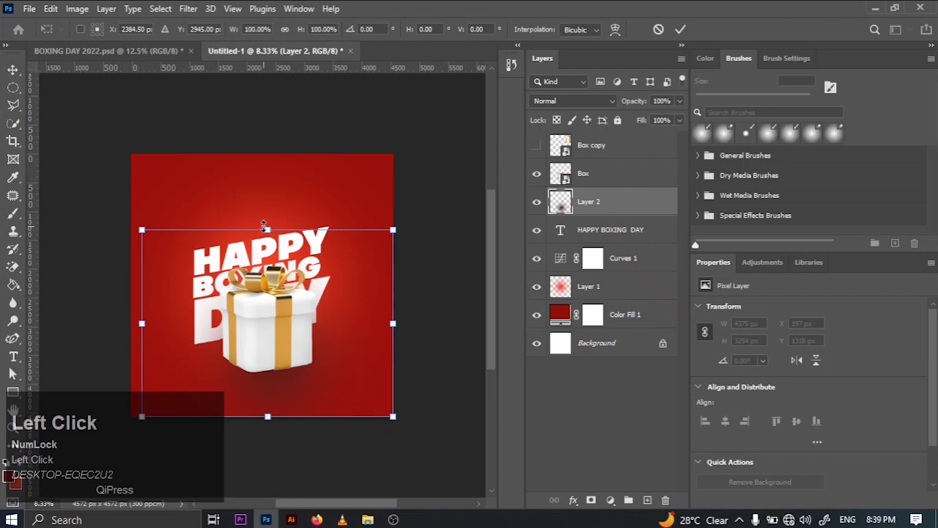
pyautogui.moveTo(268, 226); pyautogui.dragTo(262, 352)
pyautogui.click(681, 30)
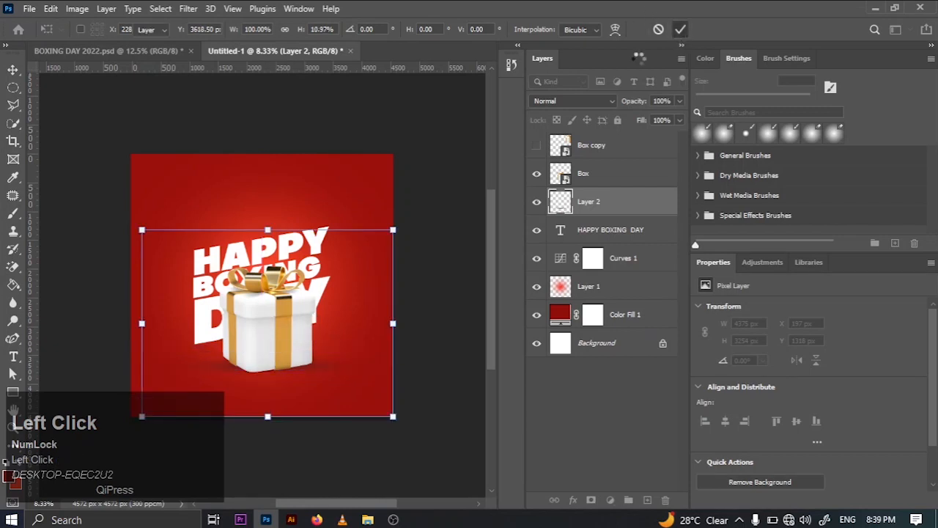
pyautogui.click(477, 170)
pyautogui.hotkey('ctrl', '0')
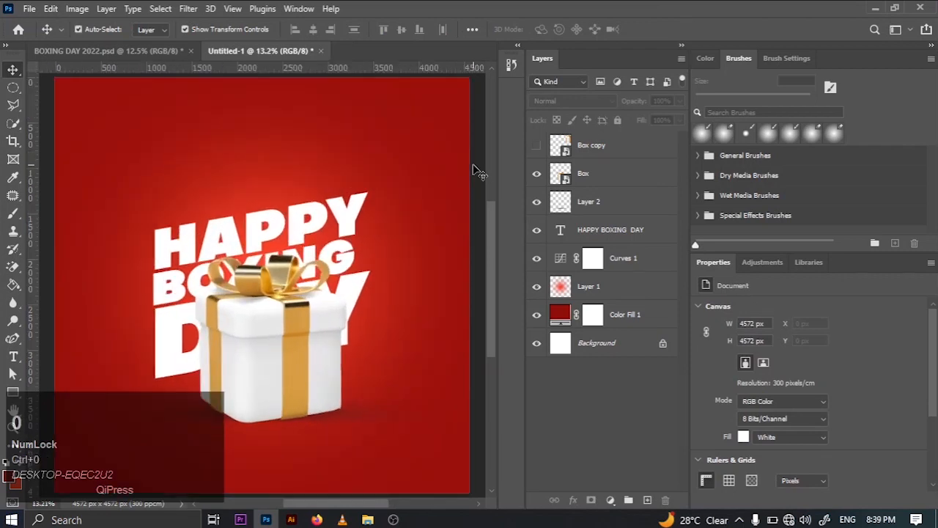
pyautogui.click(370, 418)
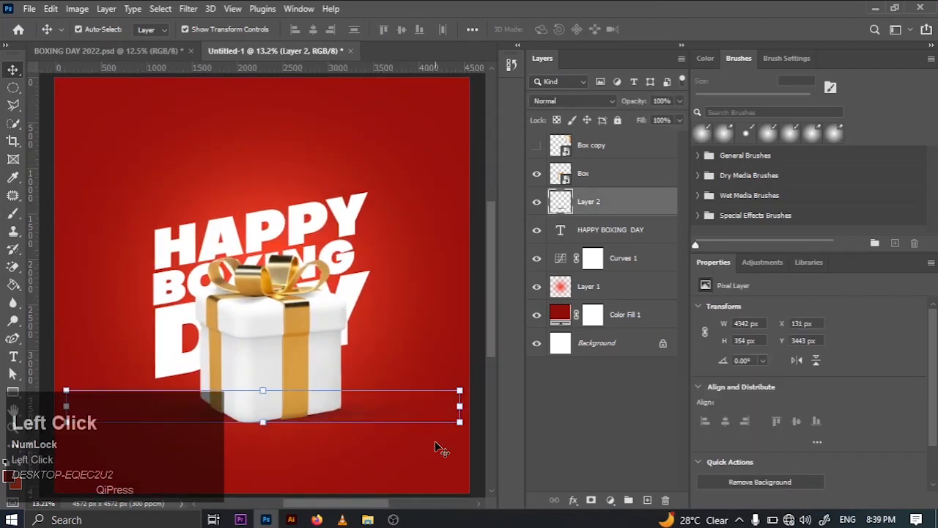
pyautogui.hotkey('ctrl', '-')
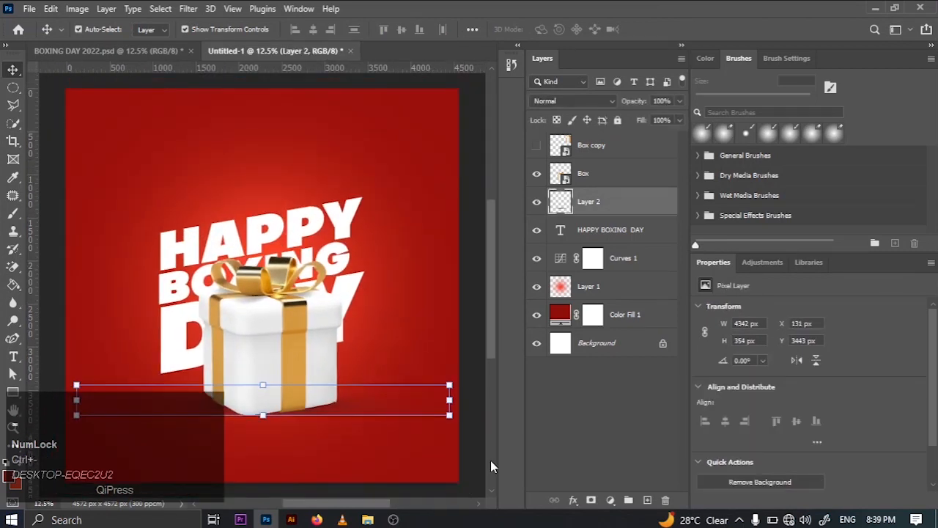
pyautogui.click(471, 430)
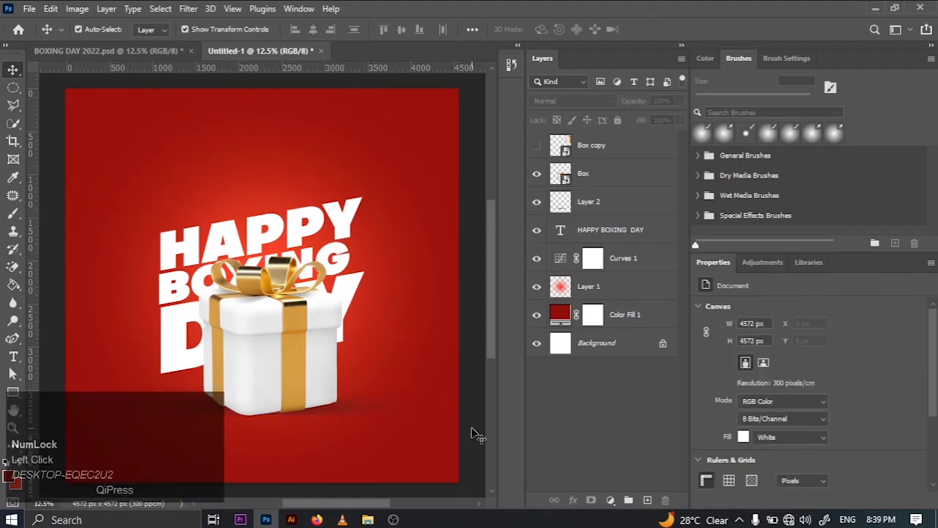
# Nudge the HAPPY BOXING DAY headline straight up to a Y position of about 978 px
pyautogui.click(307, 226)
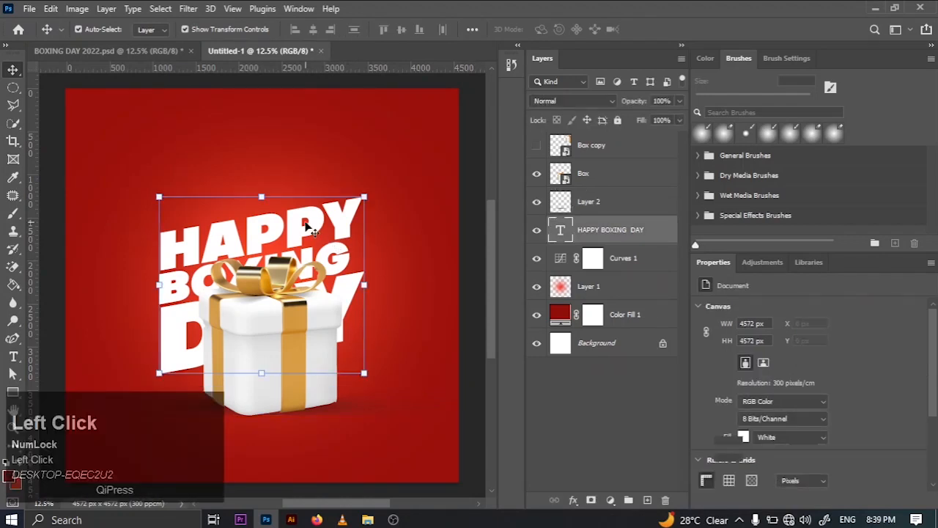
pyautogui.press('Up')
pyautogui.press('Up')
pyautogui.press('Up')
pyautogui.press('Up')
pyautogui.press('Up')
pyautogui.press('Up')
pyautogui.press('Up')
pyautogui.press('Up')
pyautogui.press('Up')
pyautogui.press('Up')
pyautogui.press('Up')
pyautogui.press('Up')
pyautogui.press('Up')
pyautogui.press('Up')
pyautogui.press('Up')
pyautogui.press('Up')
pyautogui.press('Up')
pyautogui.press('Up')
pyautogui.press('Up')
pyautogui.press('Up')
pyautogui.press('Up')
pyautogui.press('Up')
pyautogui.press('Up')
pyautogui.press('Up')
pyautogui.press('Up')
pyautogui.press('Up')
pyautogui.press('Up')
pyautogui.press('Up')
pyautogui.press('Up')
pyautogui.press('Up')
pyautogui.press('Up')
pyautogui.press('Up')
pyautogui.press('Up')
pyautogui.press('Up')
pyautogui.press('Up')
pyautogui.press('Up')
pyautogui.press('Up')
pyautogui.press('Up')
pyautogui.press('Up')
pyautogui.press('Up')
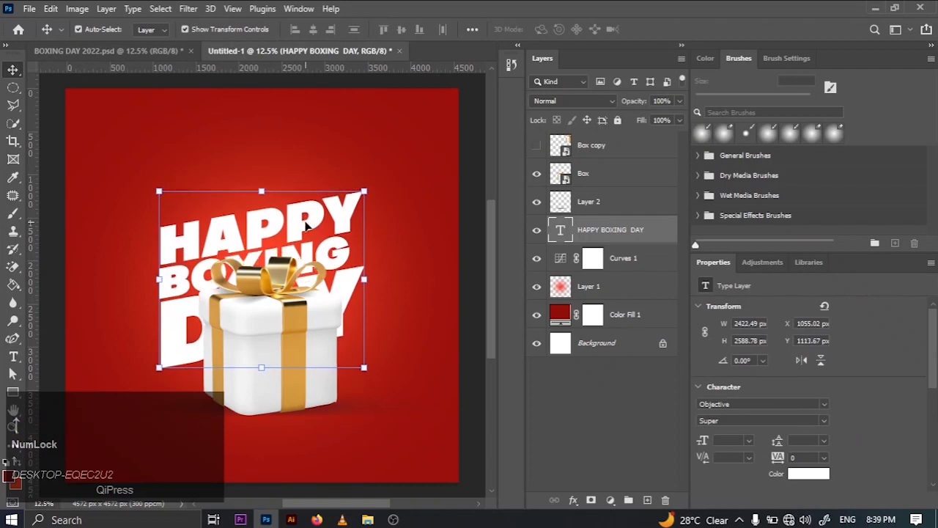
pyautogui.press('Up')
pyautogui.press('Up')
pyautogui.press('Up')
pyautogui.press('Up')
pyautogui.press('Up')
pyautogui.press('Up')
pyautogui.press('Up')
pyautogui.press('Up')
pyautogui.press('Up')
pyautogui.press('Up')
pyautogui.press('Up')
pyautogui.press('Up')
pyautogui.press('Up')
pyautogui.press('Up')
pyautogui.press('Up')
pyautogui.press('Up')
pyautogui.press('Up')
pyautogui.press('Up')
pyautogui.press('Up')
pyautogui.press('Up')
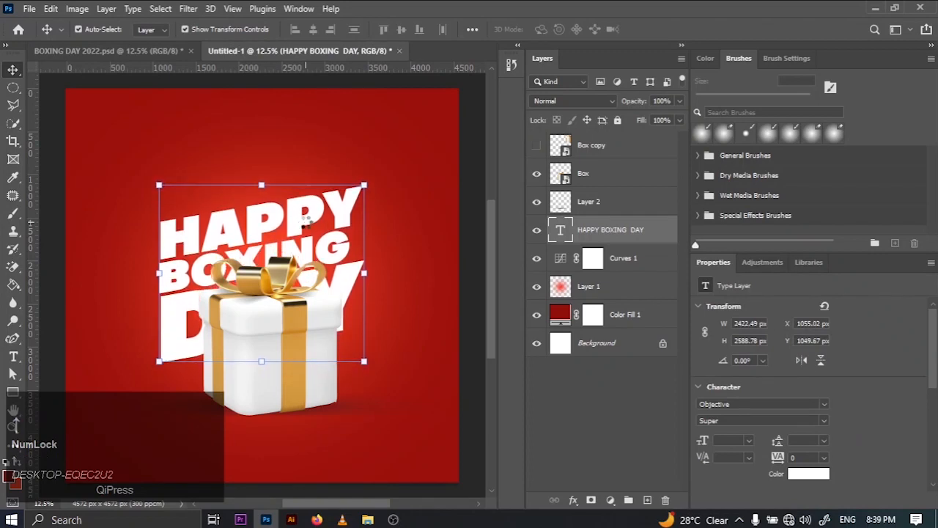
pyautogui.press('Up')
pyautogui.press('Up')
pyautogui.press('Up')
pyautogui.press('Up')
pyautogui.press('Up')
pyautogui.press('Up')
pyautogui.press('Up')
pyautogui.press('Up')
pyautogui.press('Up')
pyautogui.press('Up')
pyautogui.press('Up')
pyautogui.press('Up')
pyautogui.press('Up')
pyautogui.press('Up')
pyautogui.press('Up')
pyautogui.press('Up')
pyautogui.press('Up')
pyautogui.press('Up')
pyautogui.press('Up')
pyautogui.press('Up')
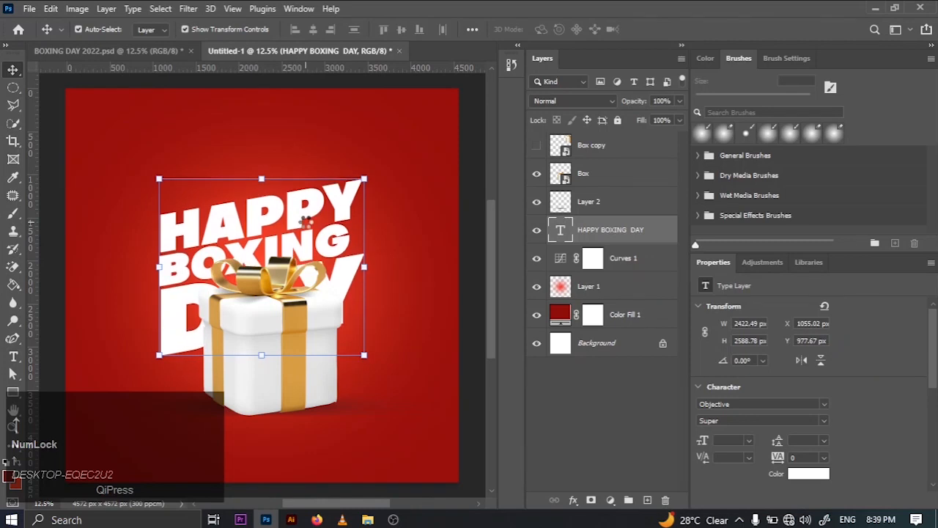
pyautogui.click(422, 221)
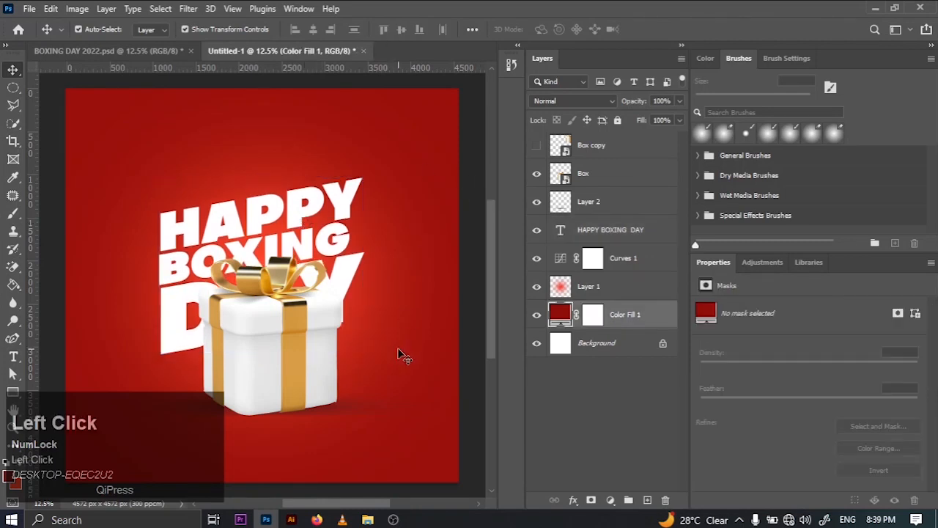
# Scale the shadow on Layer 2 proportionally to 117.18%, extending it toward the right past the canvas edge
pyautogui.click(360, 413)
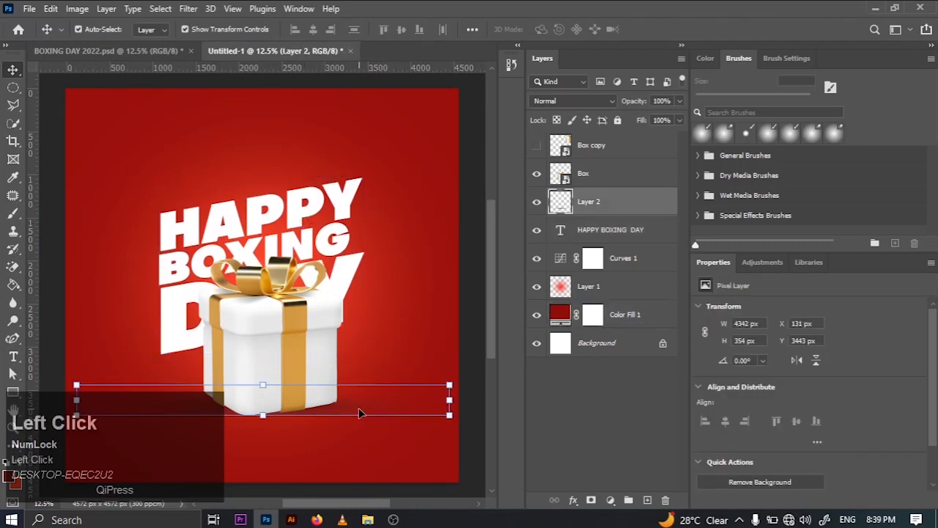
pyautogui.hotkey('ctrl', 't')
pyautogui.click(284, 29)
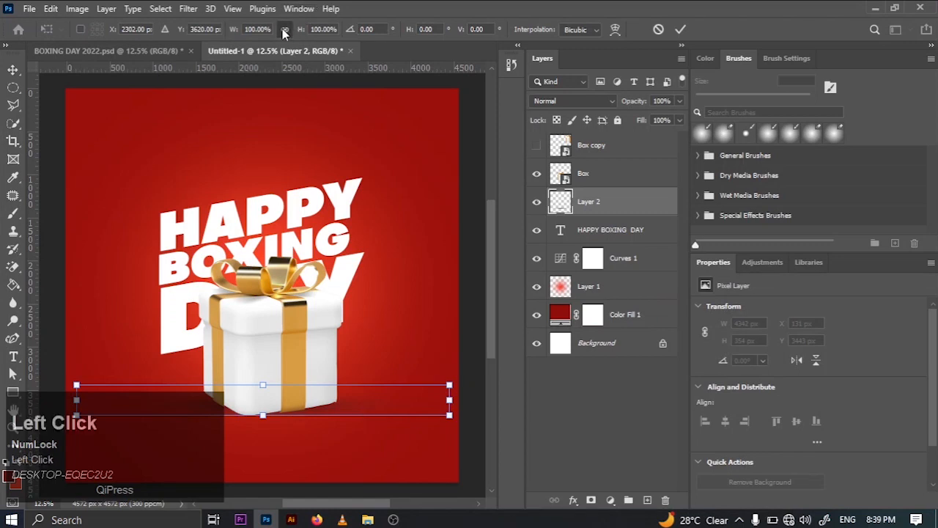
pyautogui.moveTo(448, 415); pyautogui.dragTo(587, 115)
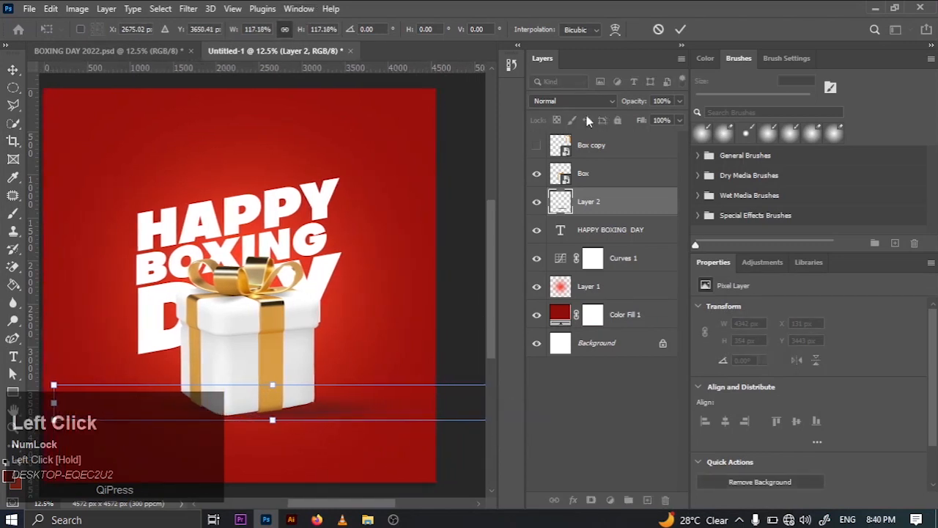
pyautogui.click(680, 29)
pyautogui.keyDown('ctrl'); pyautogui.click(471, 178); pyautogui.keyUp('ctrl')
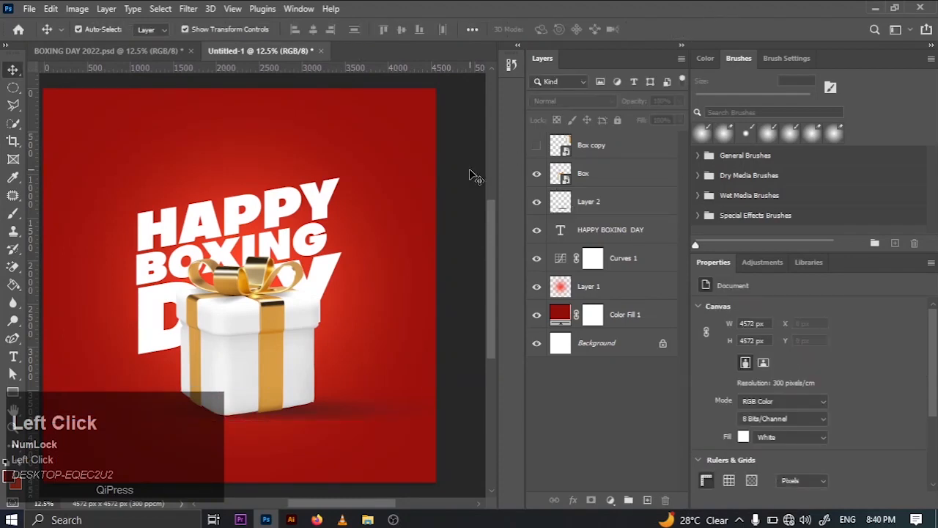
# Lower the opacity of the shadow on Layer 2 to 73%
pyautogui.hotkey('ctrl', '-')
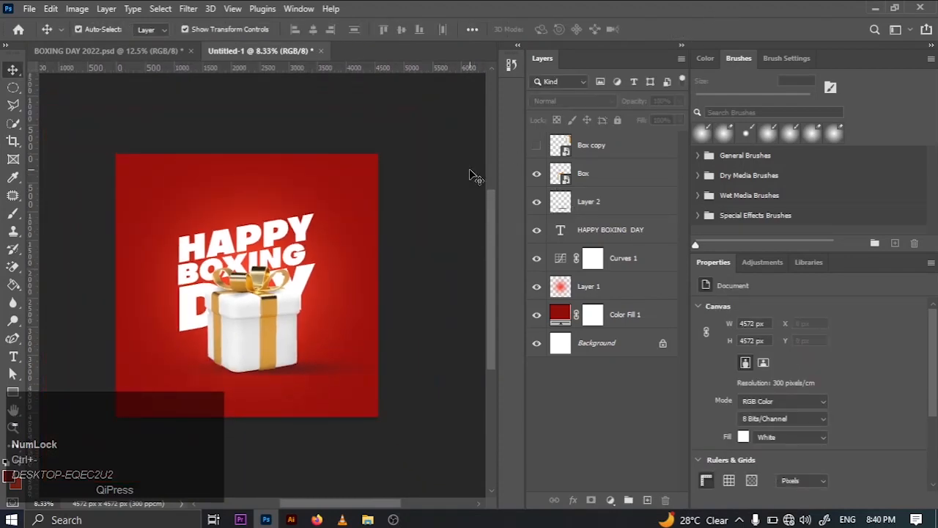
pyautogui.click(625, 197)
pyautogui.moveTo(679, 105); pyautogui.dragTo(659, 116)
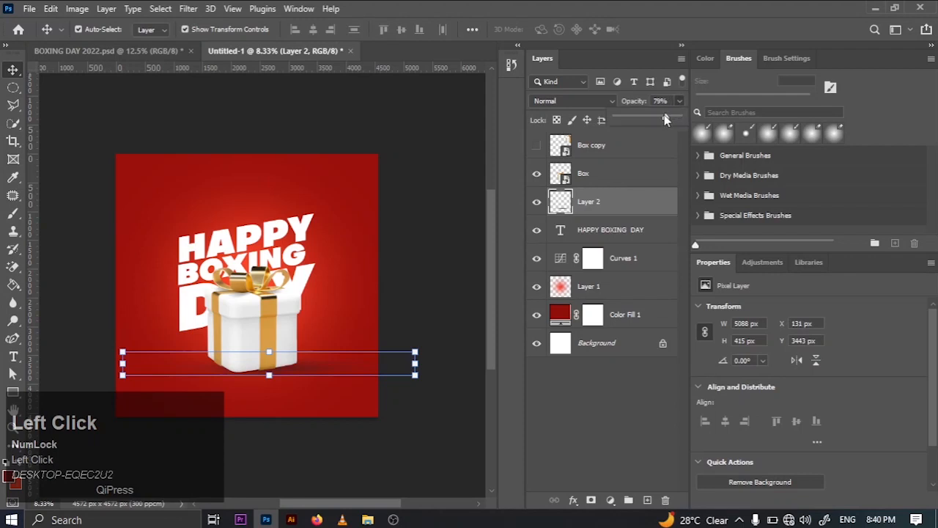
pyautogui.click(409, 293)
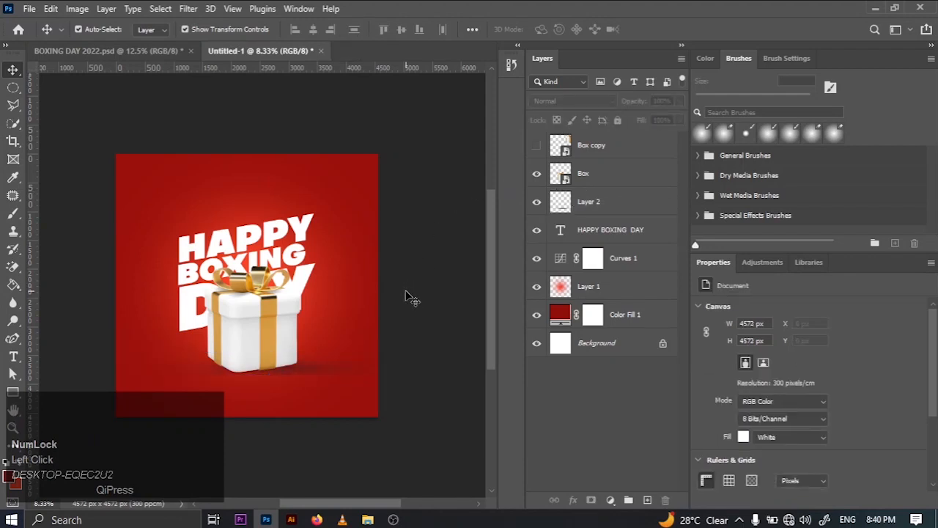
# Erase the lower edge of the shadow on Layer 2 beneath the gift box with a soft 800 px Eraser
pyautogui.click(616, 206)
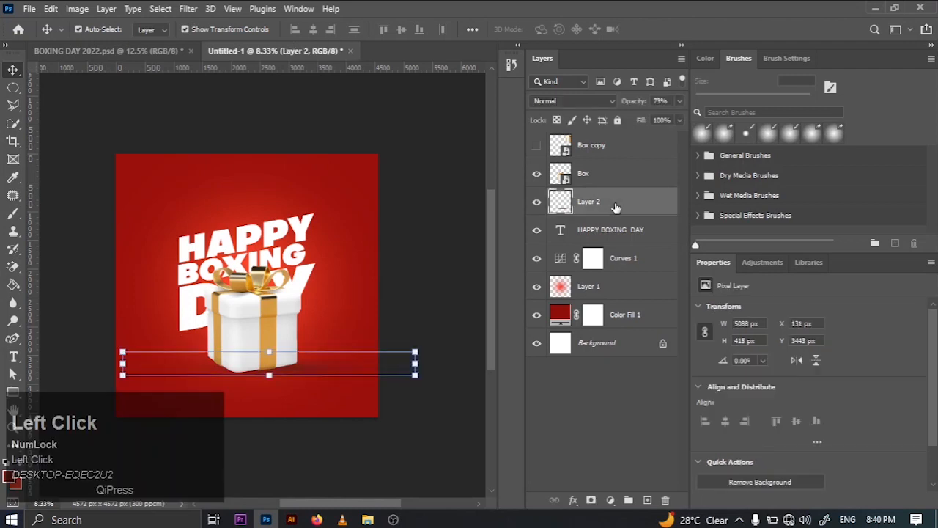
pyautogui.press('e')
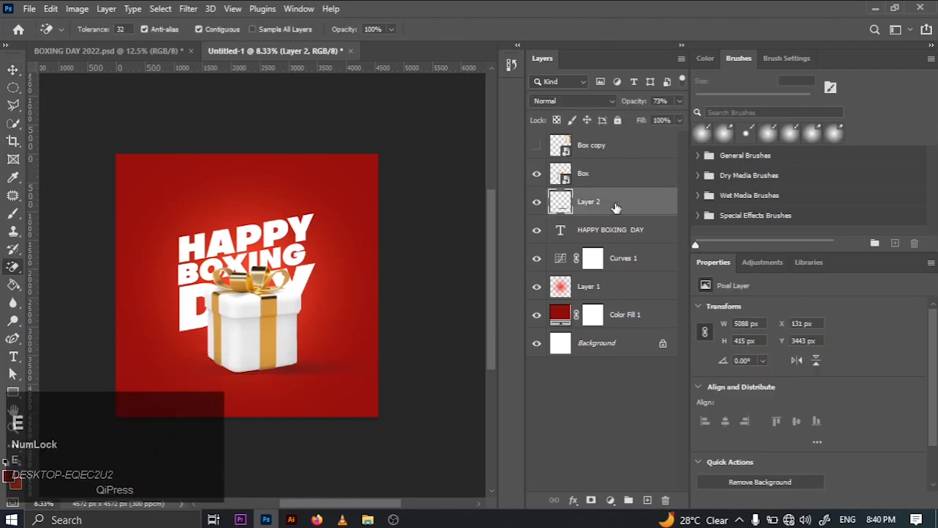
pyautogui.rightClick(10, 270)
pyautogui.click(41, 268)
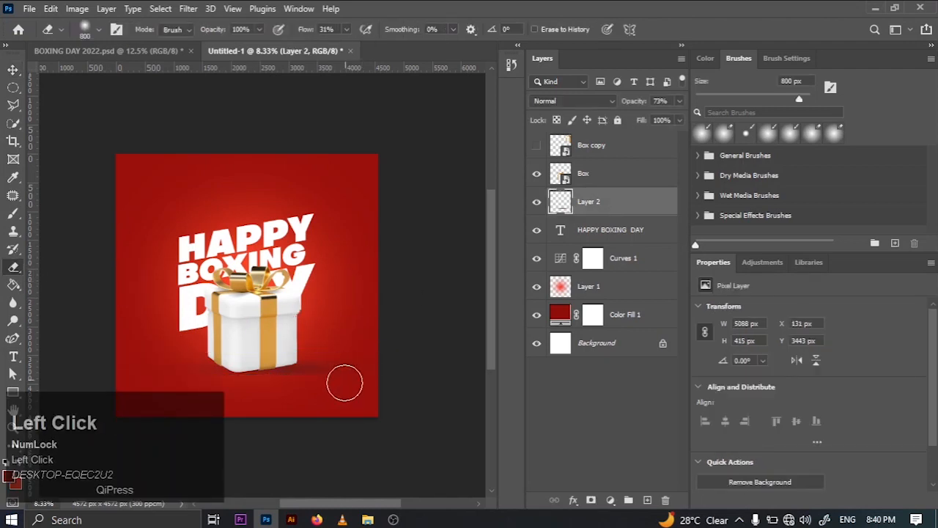
pyautogui.press('[')
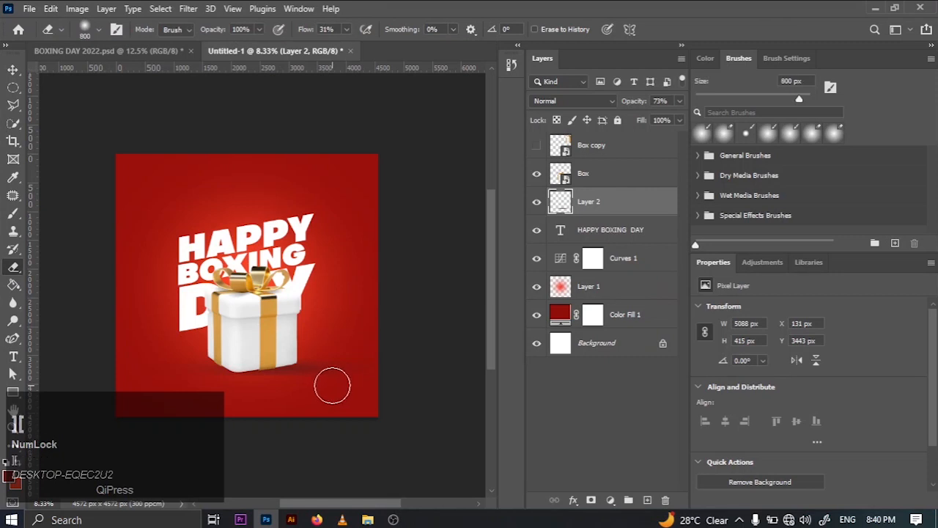
pyautogui.moveTo(310, 383)
pyautogui.mouseDown()
pyautogui.moveTo(167, 393)
pyautogui.moveTo(289, 385)
pyautogui.moveTo(224, 382)
pyautogui.mouseUp()
pyautogui.click(13, 69)
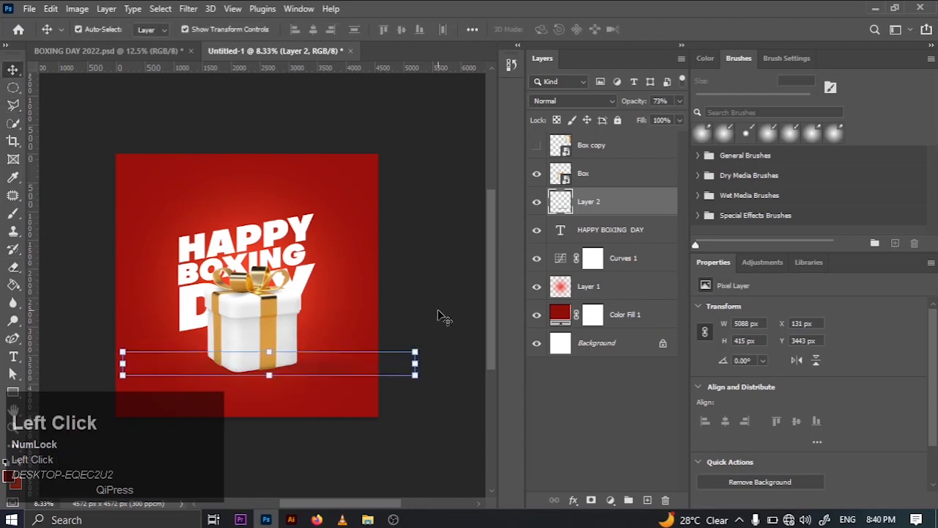
# Flip the Layer 2 shadow vertically with a height of -100% and move it down to about X 143 px, Y 3590 px
pyautogui.hotkey('ctrl', 't')
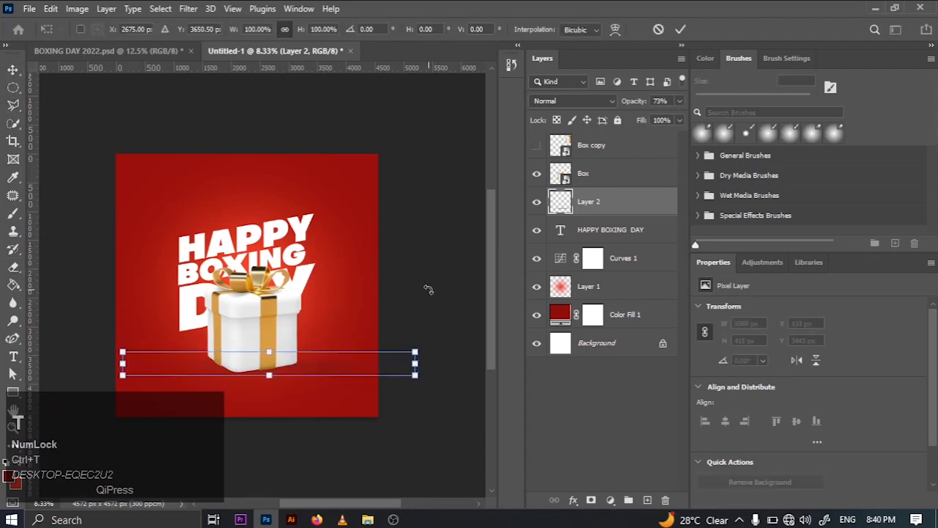
pyautogui.click(315, 29)
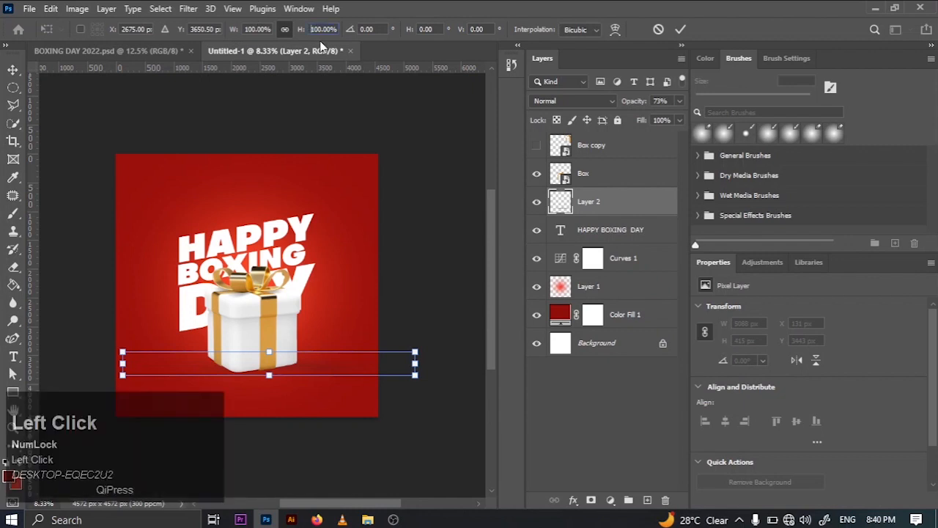
pyautogui.write('-')
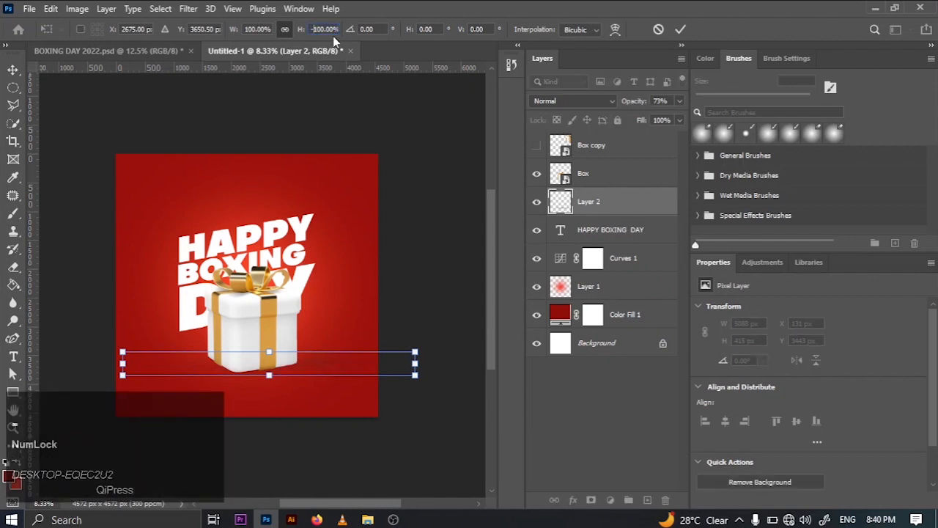
pyautogui.click(681, 29)
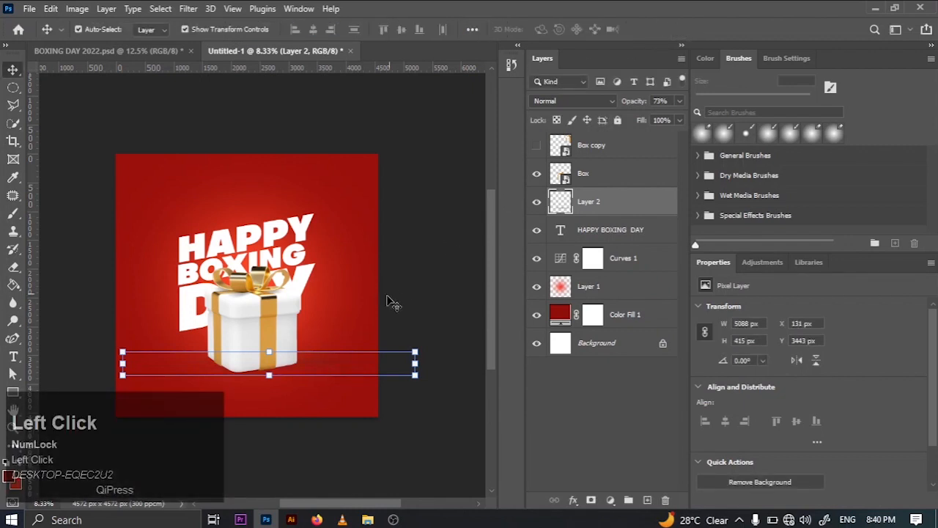
pyautogui.moveTo(304, 368); pyautogui.dragTo(305, 377)
pyautogui.click(435, 245)
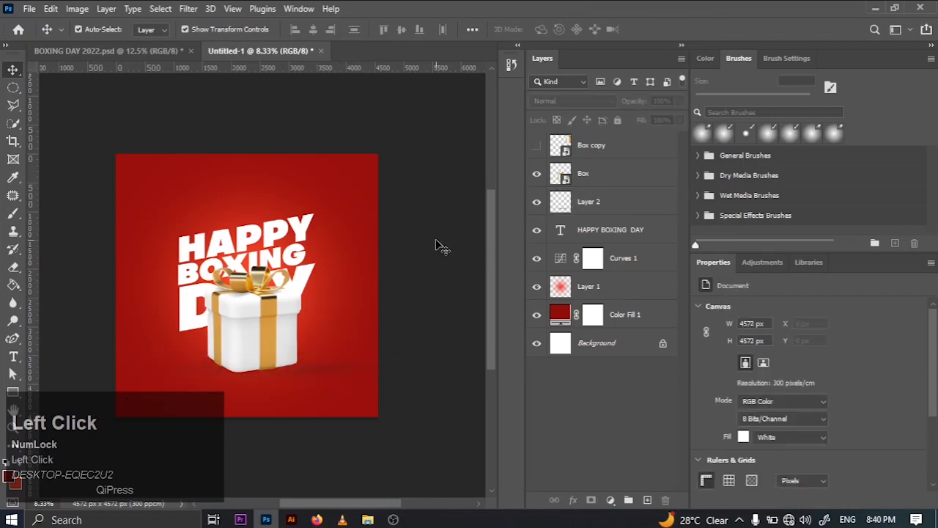
pyautogui.hotkey('ctrl', '0')
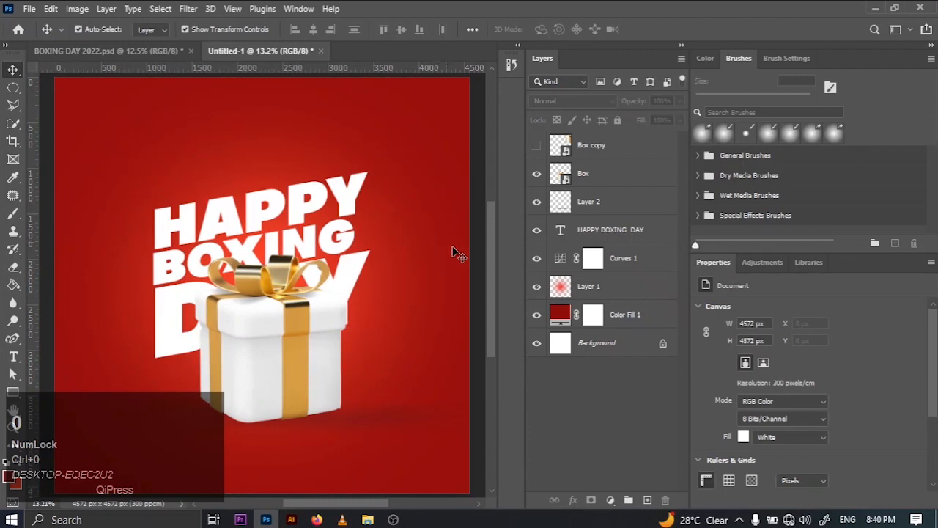
# Rename Layer 2 as Shadow, keeping the layer visible
pyautogui.click(535, 204)
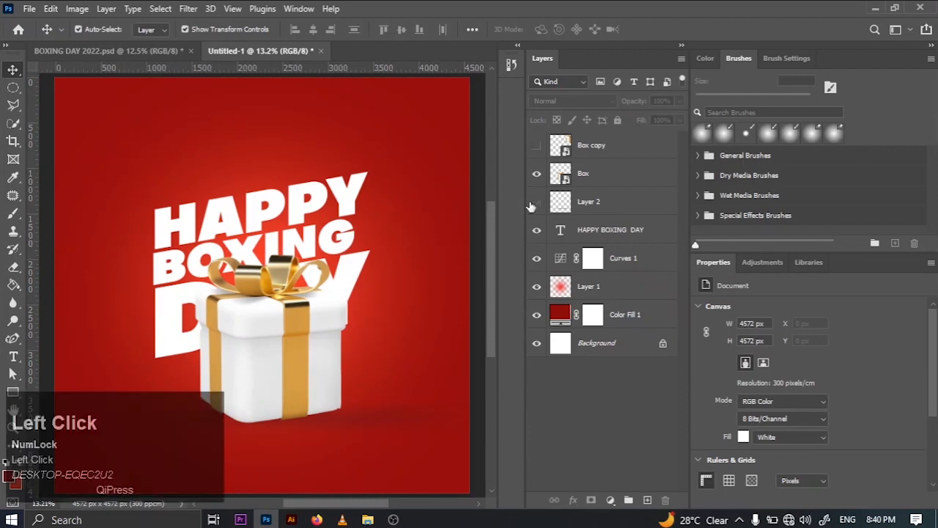
pyautogui.doubleClick(592, 203)
pyautogui.press('BackSpace')
pyautogui.write('S')
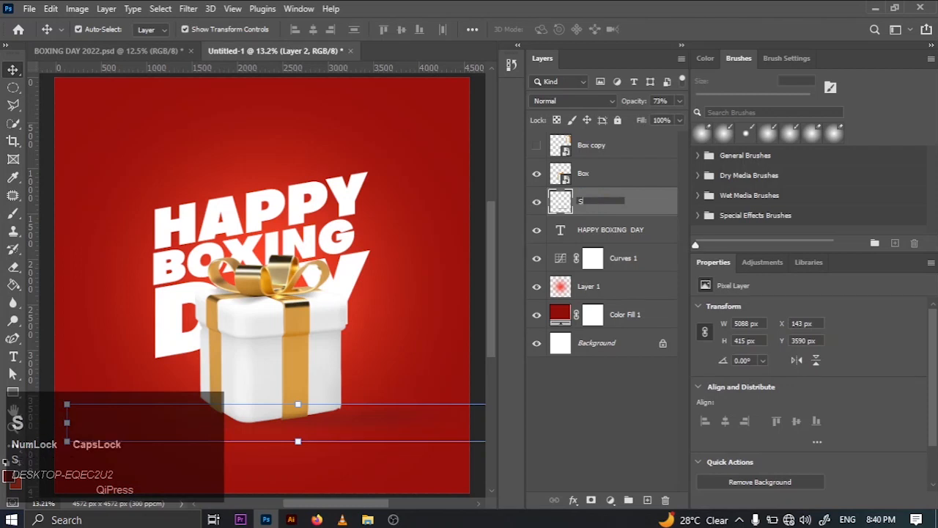
pyautogui.write('Had')
pyautogui.press('BackSpace')
pyautogui.write('dow')
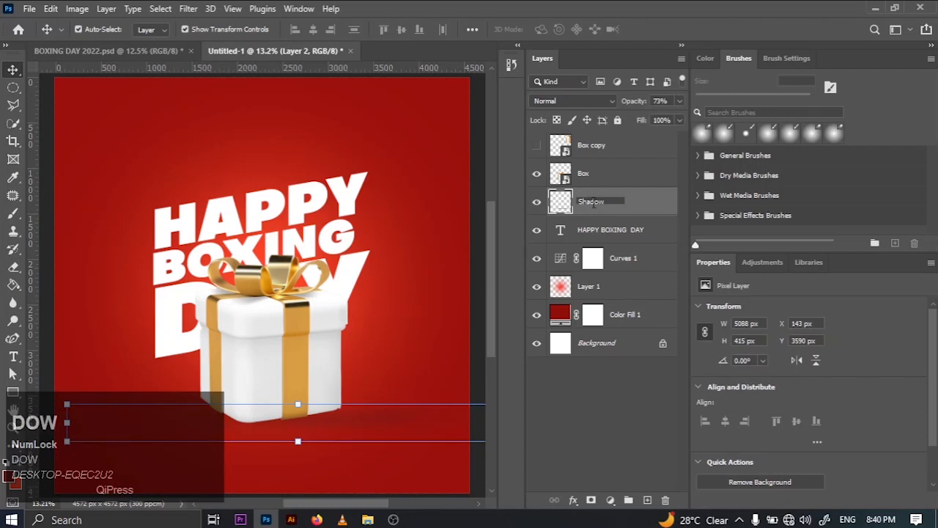
pyautogui.press('Return')
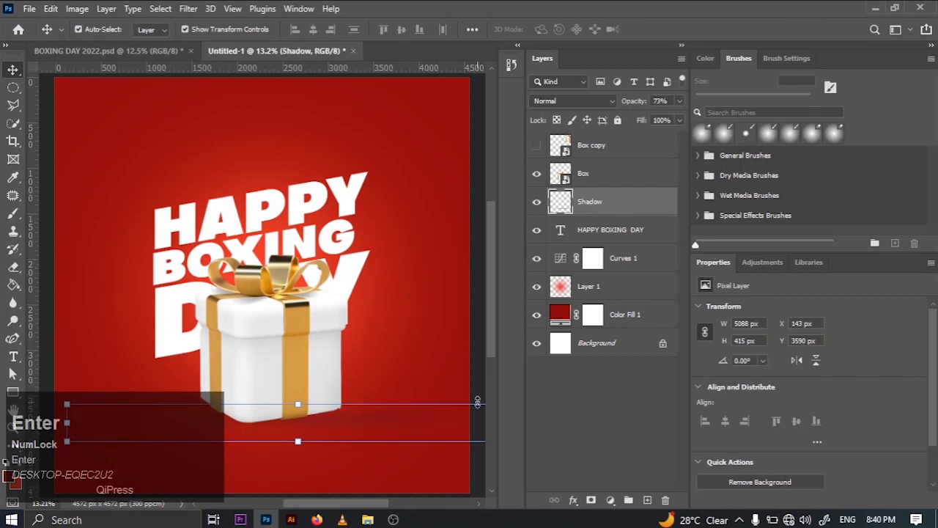
# Show and select the Box copy layer, and compare the layout with the BOXING DAY 2022.psd document
pyautogui.click(430, 325)
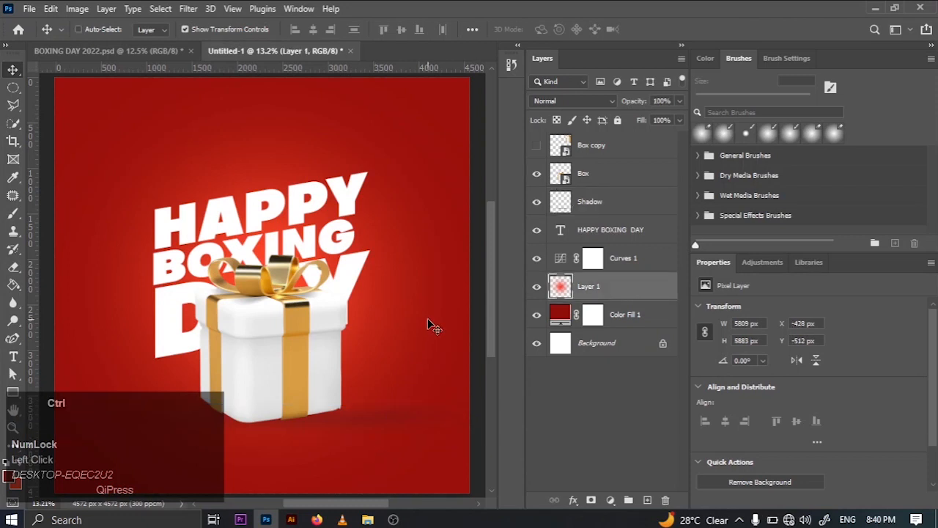
pyautogui.hotkey('ctrl', '-')
pyautogui.hotkey('ctrl', '-')
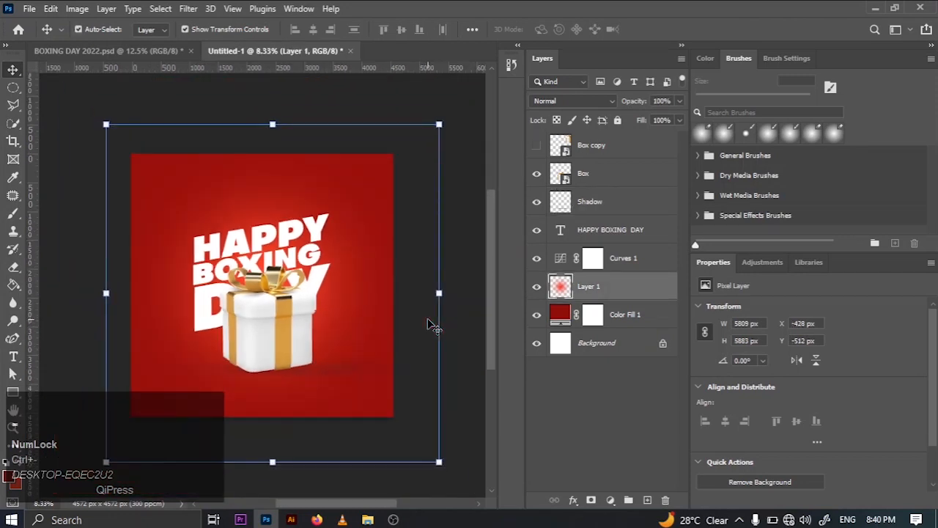
pyautogui.click(412, 208)
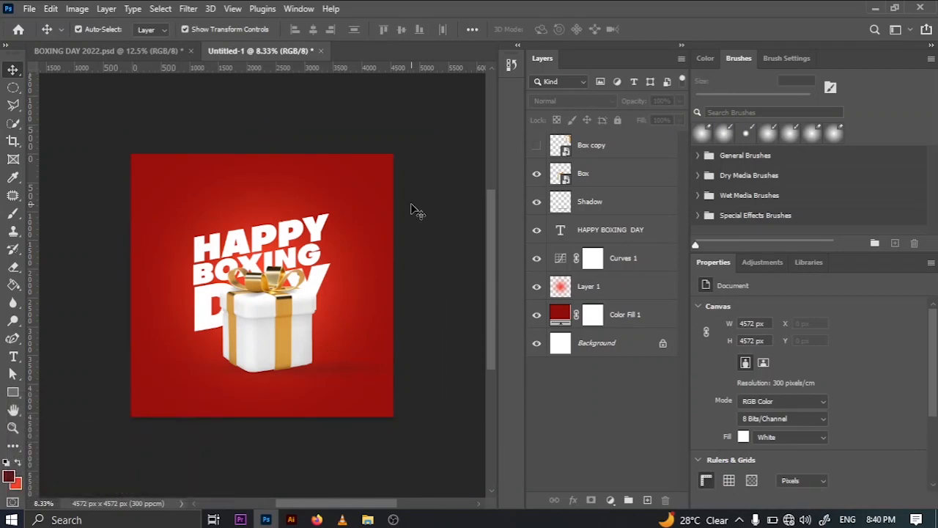
pyautogui.click(295, 299)
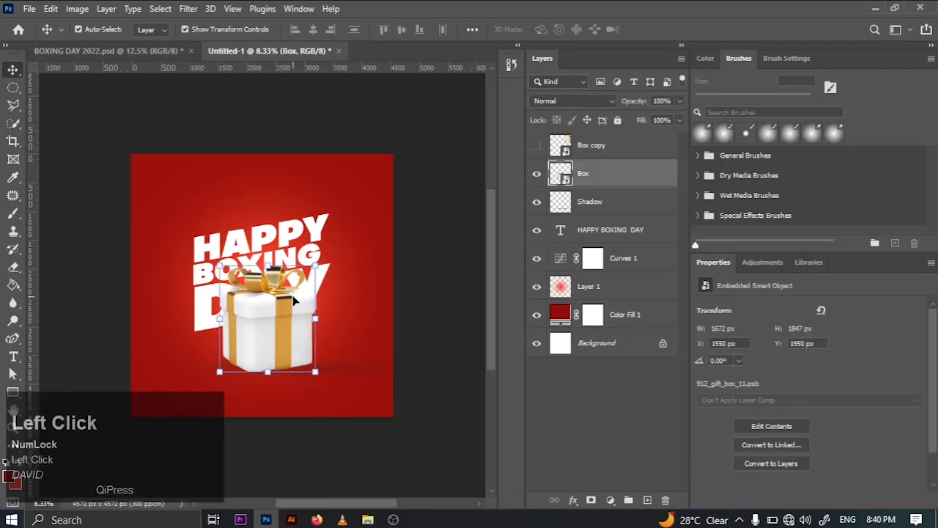
pyautogui.click(536, 144)
pyautogui.click(367, 213)
pyautogui.moveTo(371, 211); pyautogui.dragTo(167, 57)
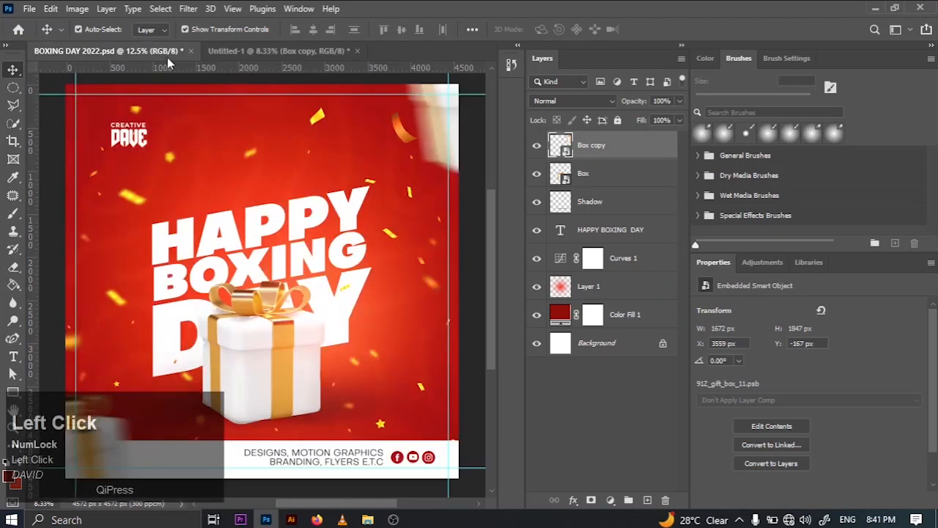
pyautogui.click(314, 51)
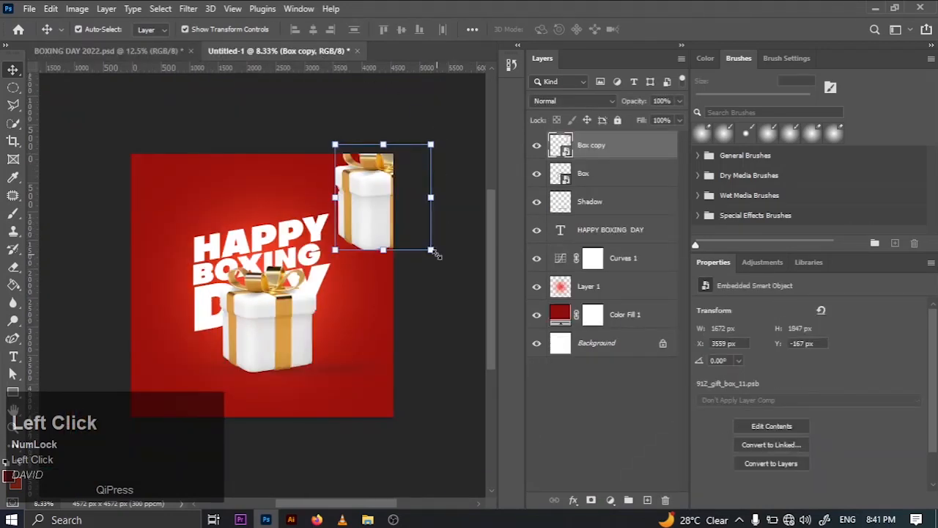
pyautogui.moveTo(436, 260); pyautogui.dragTo(446, 242)
pyautogui.hotkey('ctrl', 'z')
pyautogui.hotkey('ctrl', 't')
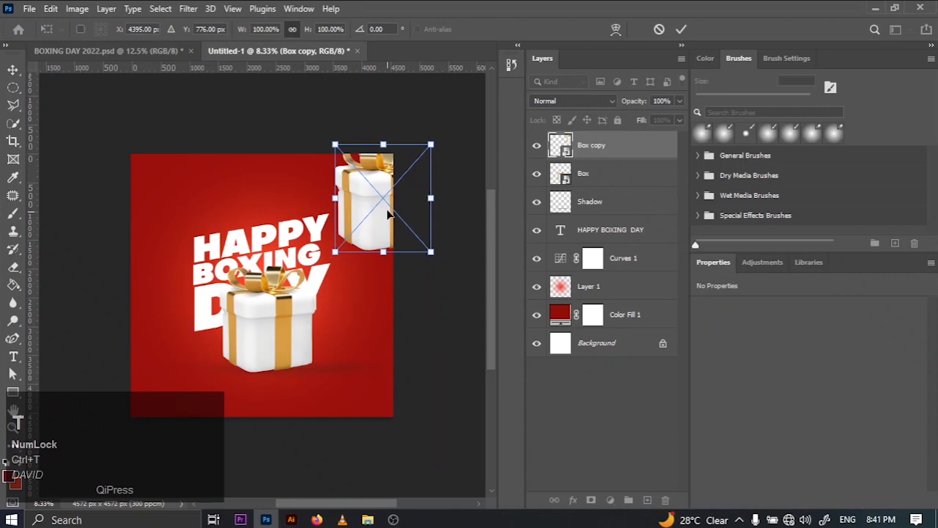
pyautogui.rightClick(381, 203)
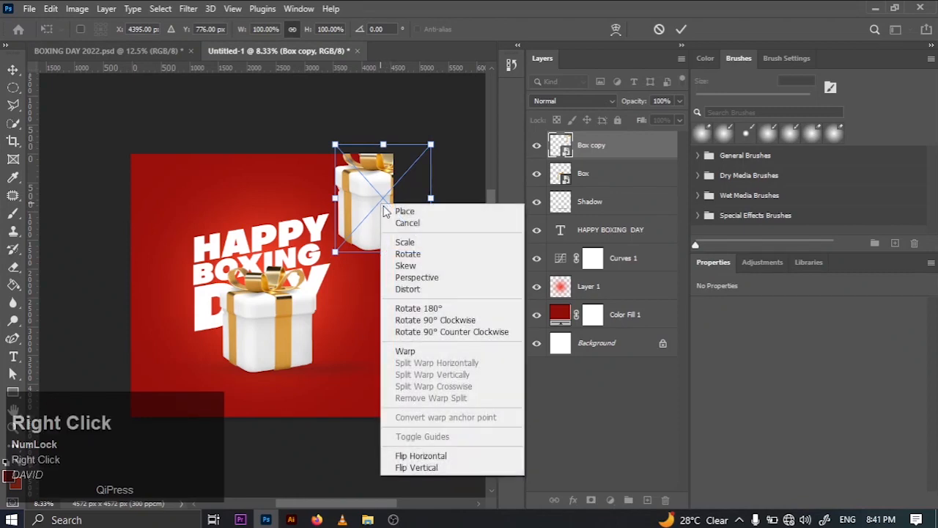
pyautogui.click(411, 266)
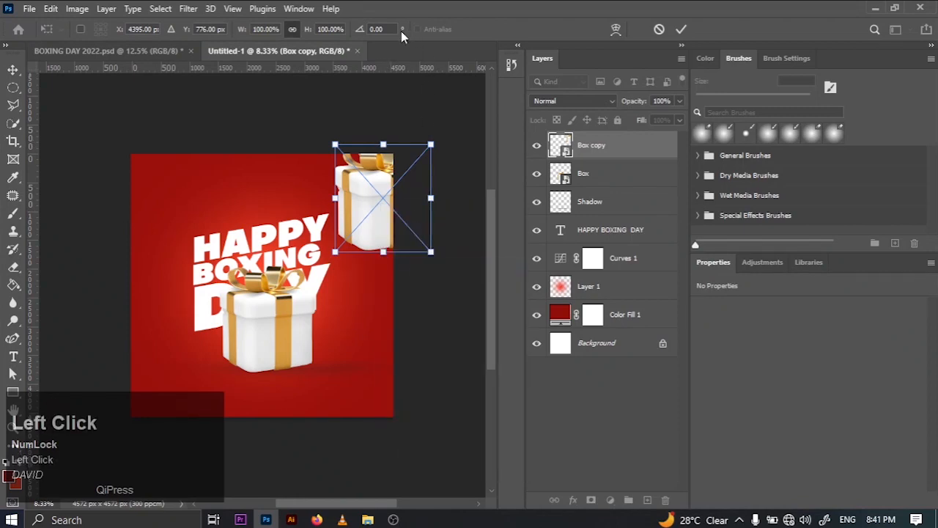
pyautogui.click(681, 29)
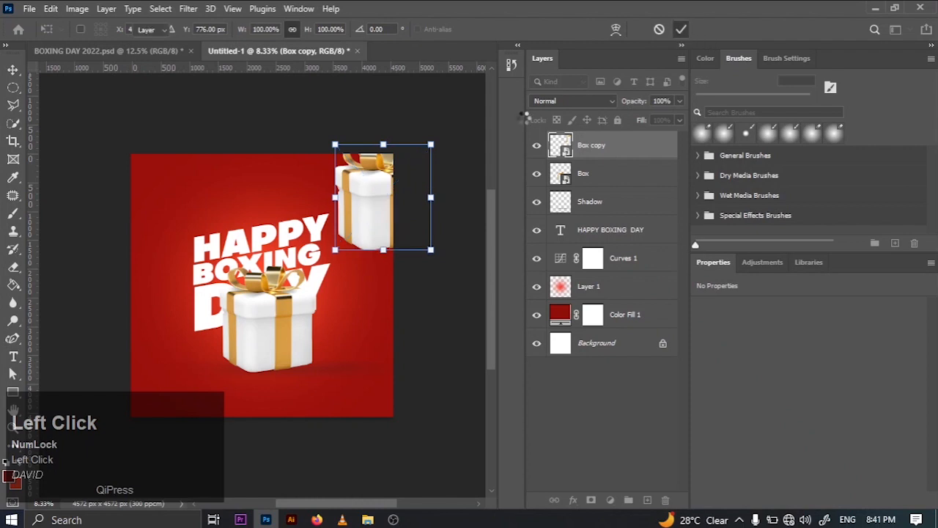
# Rotate the Box copy gift box in the canvas's upper-right corner by -10 degrees
pyautogui.hotkey('ctrl', 't')
pyautogui.rightClick(395, 187)
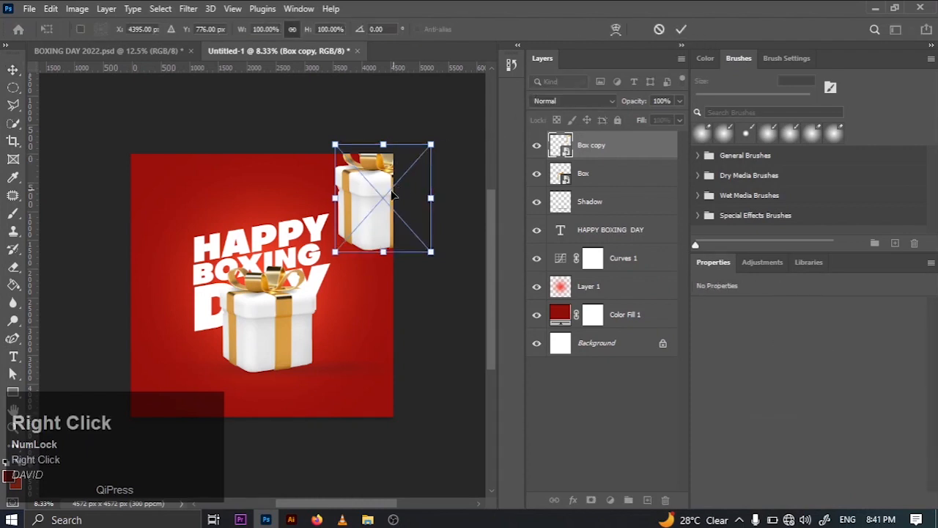
pyautogui.click(411, 253)
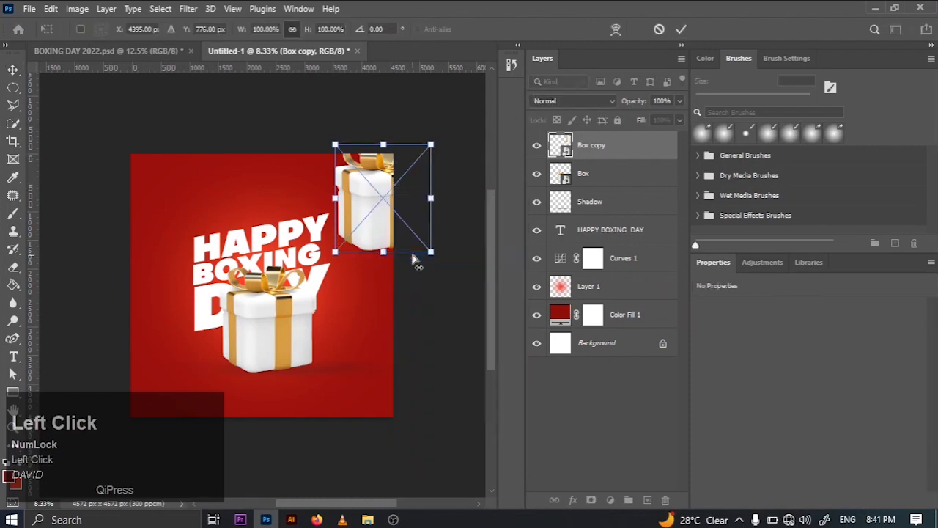
pyautogui.click(378, 29)
pyautogui.press('BackSpace')
pyautogui.write('-10')
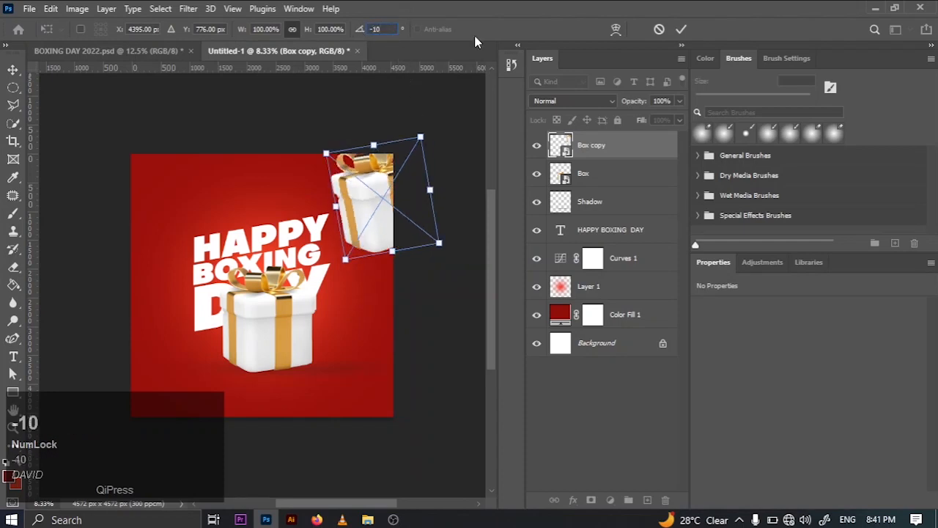
pyautogui.click(680, 29)
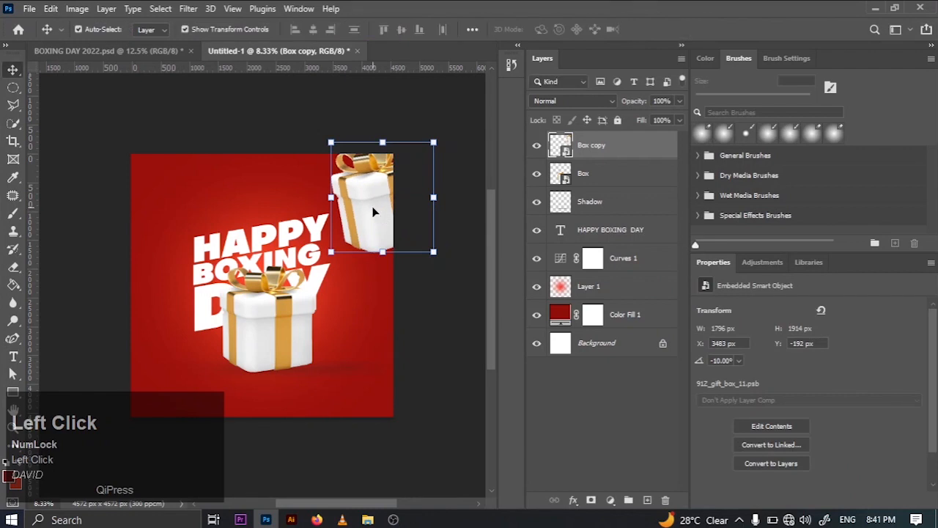
# Duplicate the tilted gift box into the canvas's lower-left corner and shift the original further off the upper-right corner to about X 3674 px, Y -458 px
pyautogui.moveTo(374, 211); pyautogui.dragTo(139, 413)
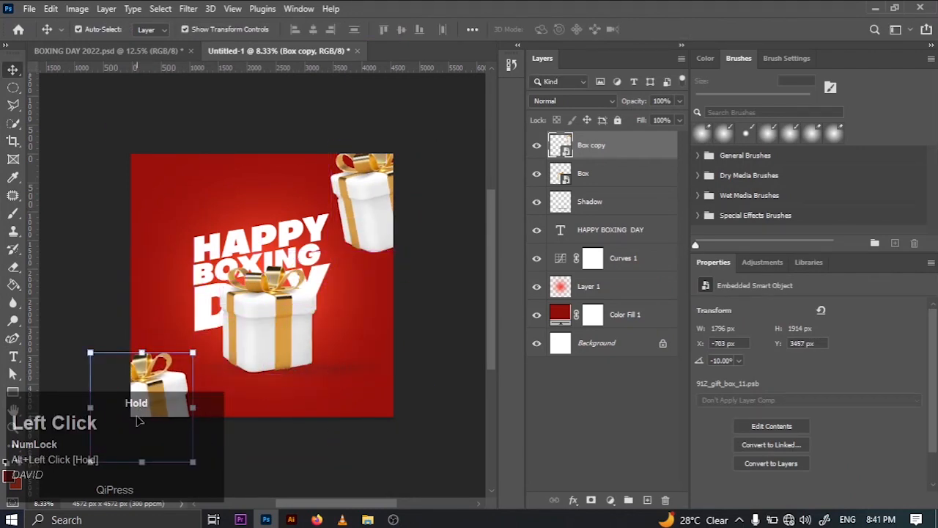
pyautogui.moveTo(360, 209); pyautogui.dragTo(369, 193)
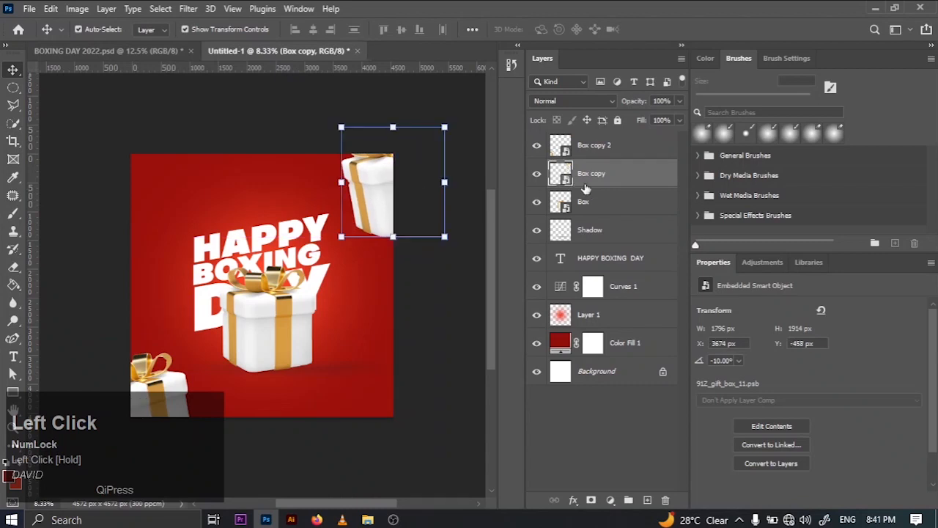
pyautogui.keyDown('ctrl'); pyautogui.click(600, 146); pyautogui.keyUp('ctrl')
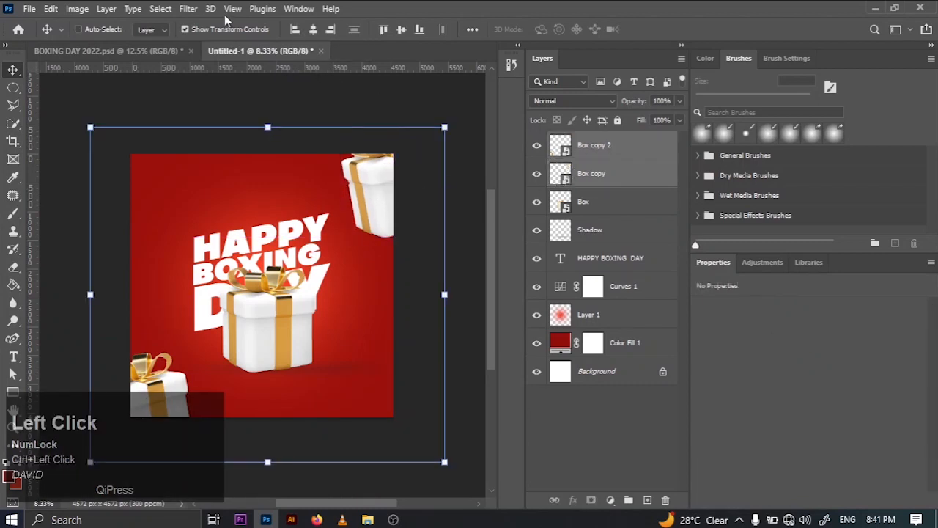
pyautogui.click(188, 9)
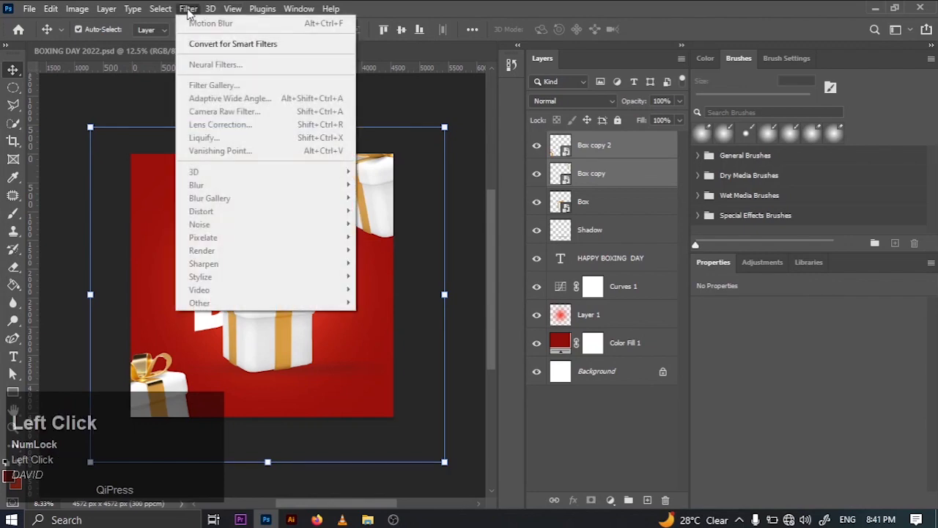
pyautogui.click(620, 186)
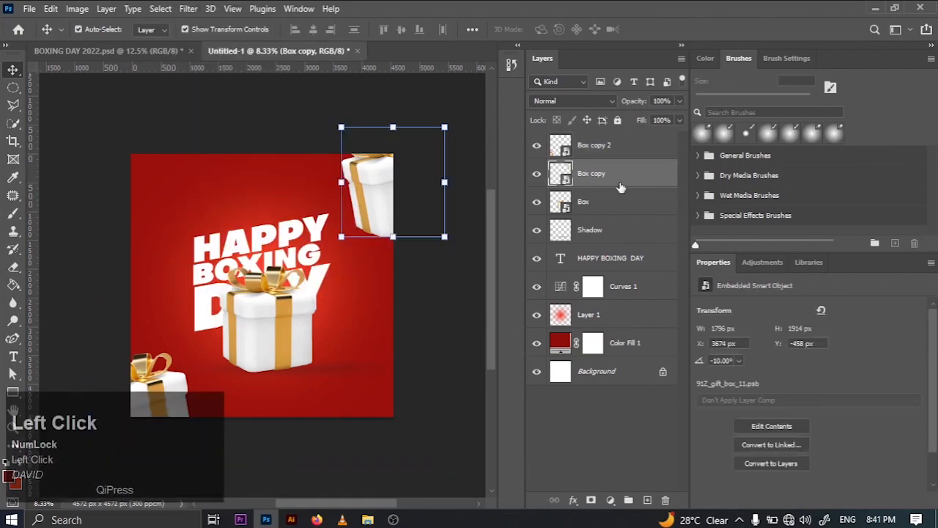
# Apply a Motion Blur at 0° angle and 232 pixels distance to the Box copy gift box in the canvas's upper-right corner
pyautogui.click(189, 9)
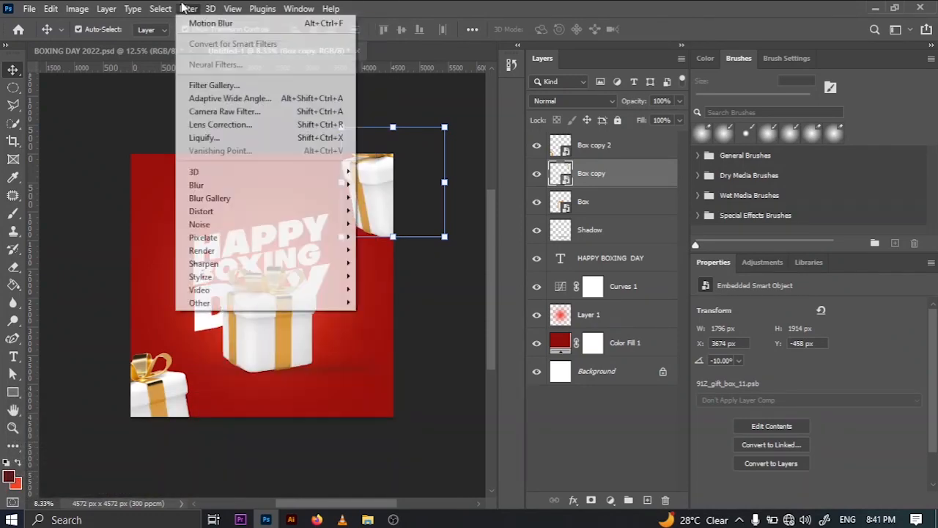
pyautogui.click(203, 24)
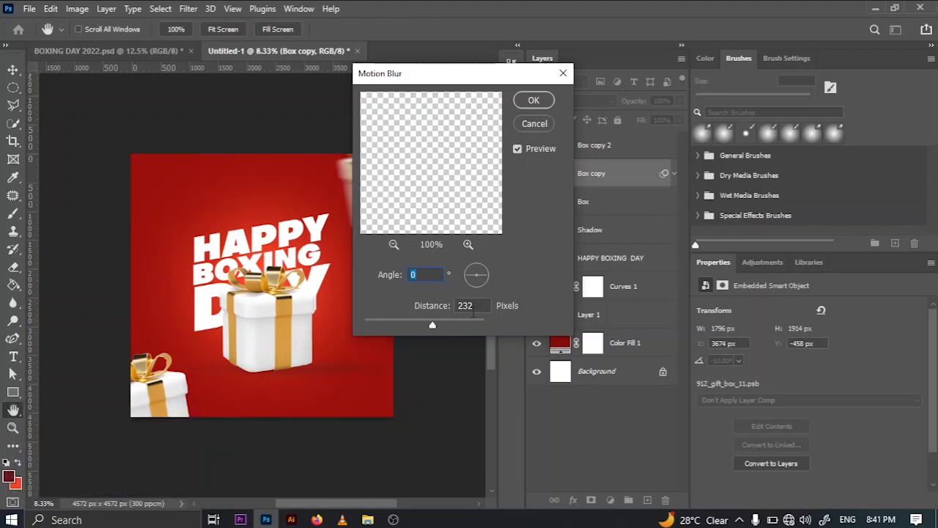
pyautogui.click(534, 102)
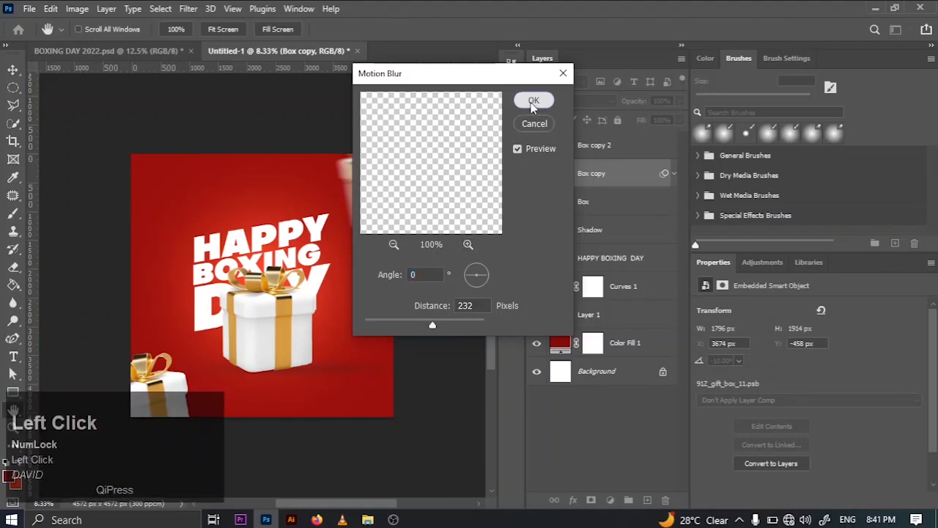
# Apply the same Motion Blur, 0° angle and 232 pixels distance, to the Box copy 2 gift box in the canvas's lower-left corner
pyautogui.click(615, 150)
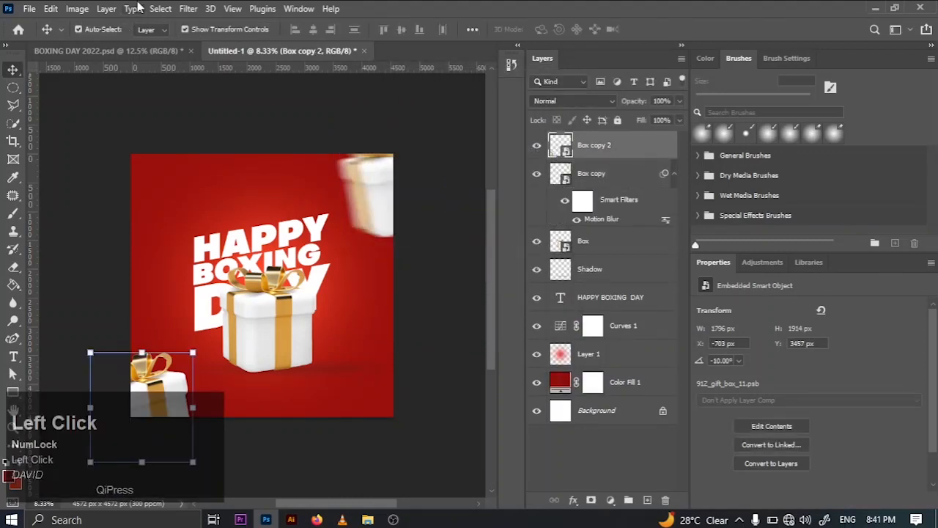
pyautogui.click(189, 9)
pyautogui.click(209, 23)
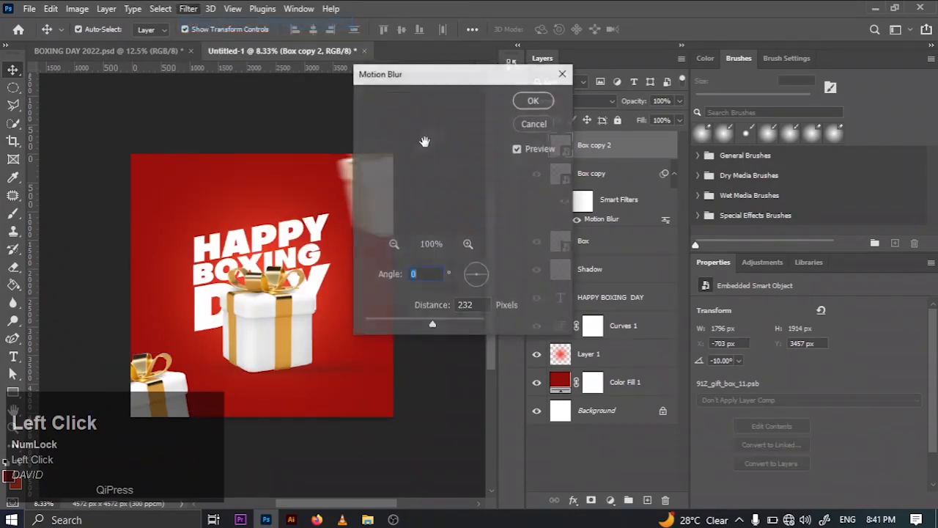
pyautogui.click(534, 102)
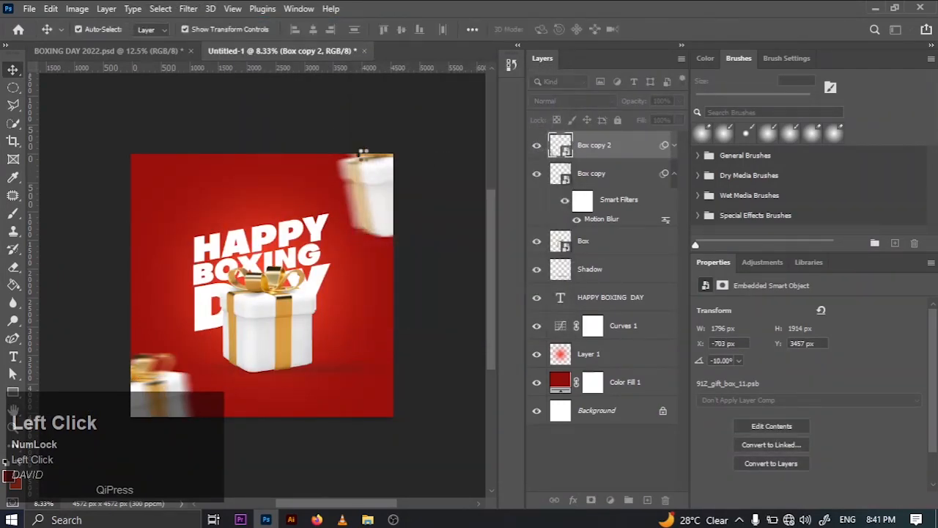
pyautogui.keyDown('ctrl'); pyautogui.click(327, 139); pyautogui.keyUp('ctrl')
pyautogui.hotkey('ctrl', '0')
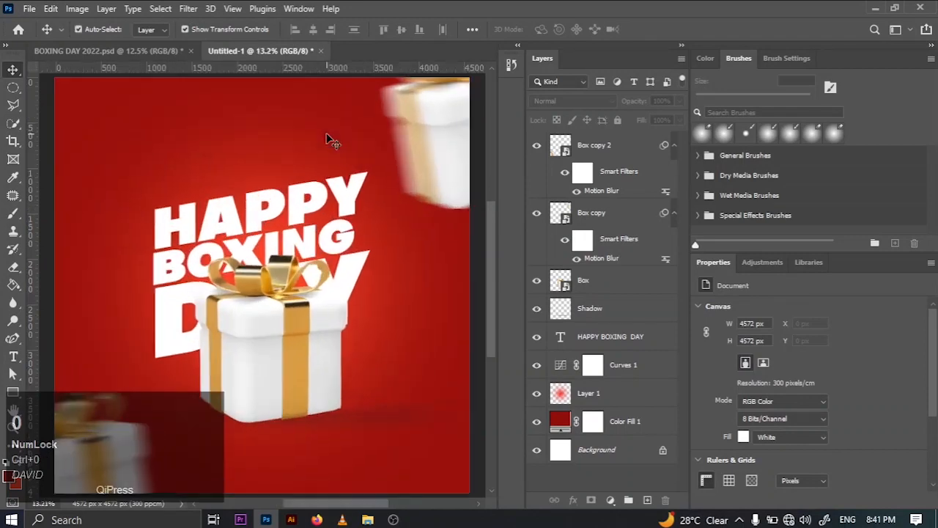
# Rotate the blurred gift box in the canvas's upper-right corner to -8.48 degrees and scale it to 90%
pyautogui.click(299, 337)
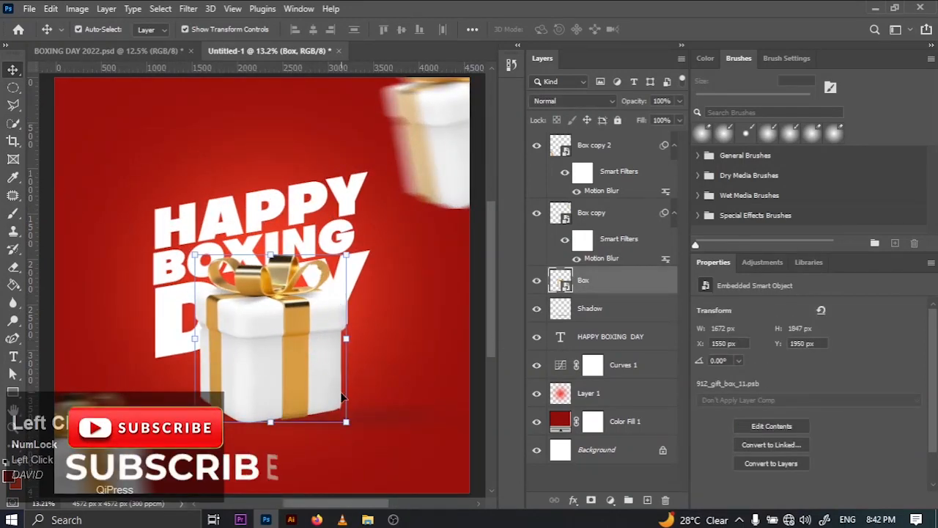
pyautogui.click(418, 160)
pyautogui.click(408, 166)
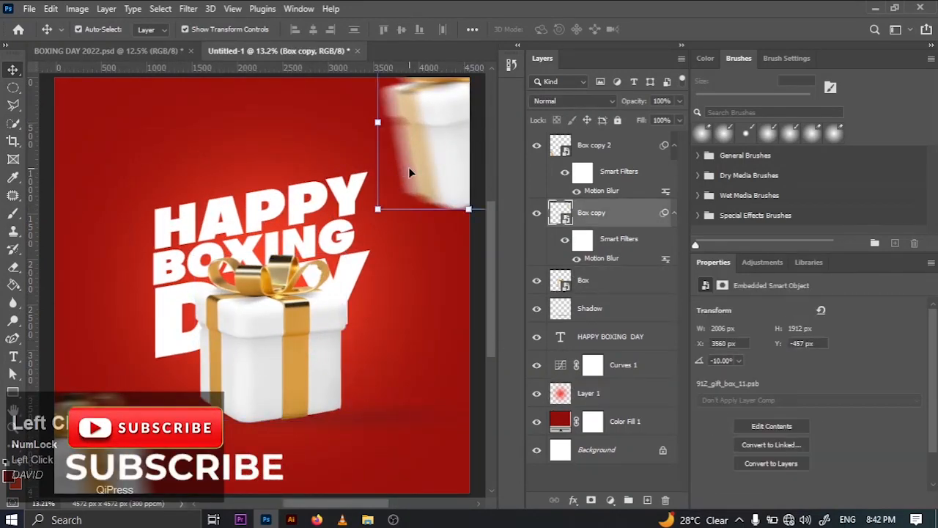
pyautogui.moveTo(374, 211); pyautogui.dragTo(402, 223)
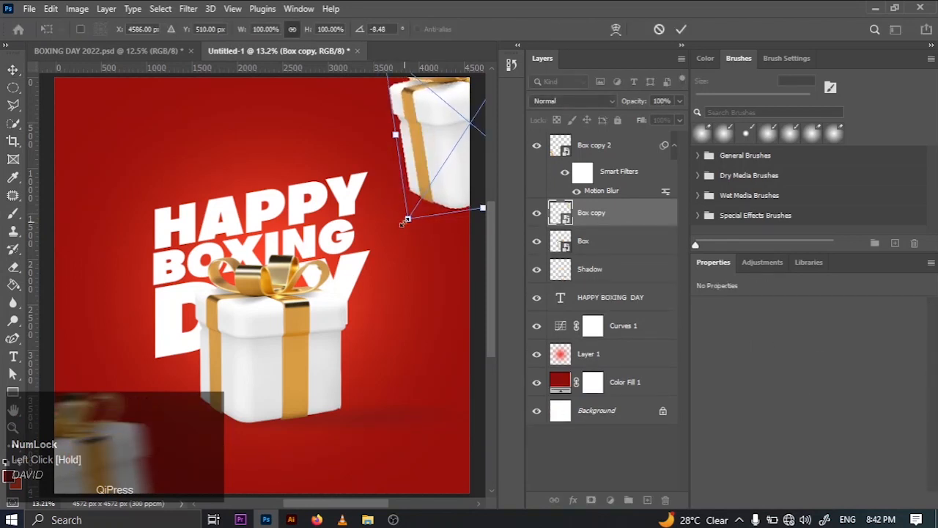
pyautogui.click(268, 29)
pyautogui.press('BackSpace')
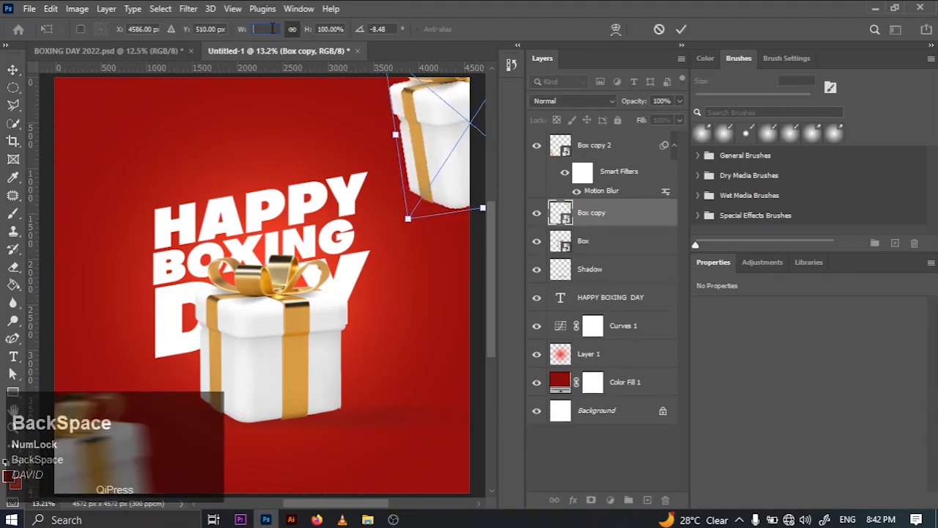
pyautogui.write('90')
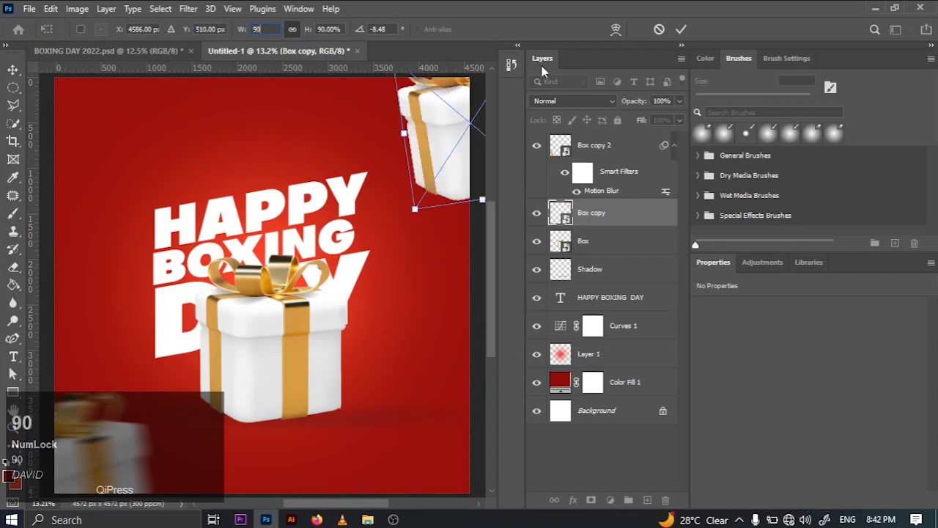
pyautogui.click(681, 29)
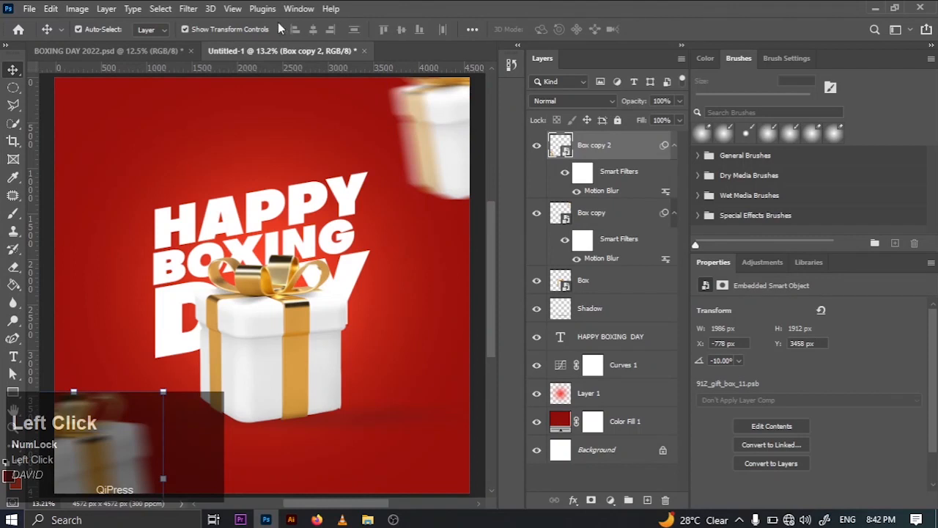
# Scale the Box copy 2 gift box in the canvas's lower-left corner to 90% proportionally
pyautogui.hotkey('ctrl', 't')
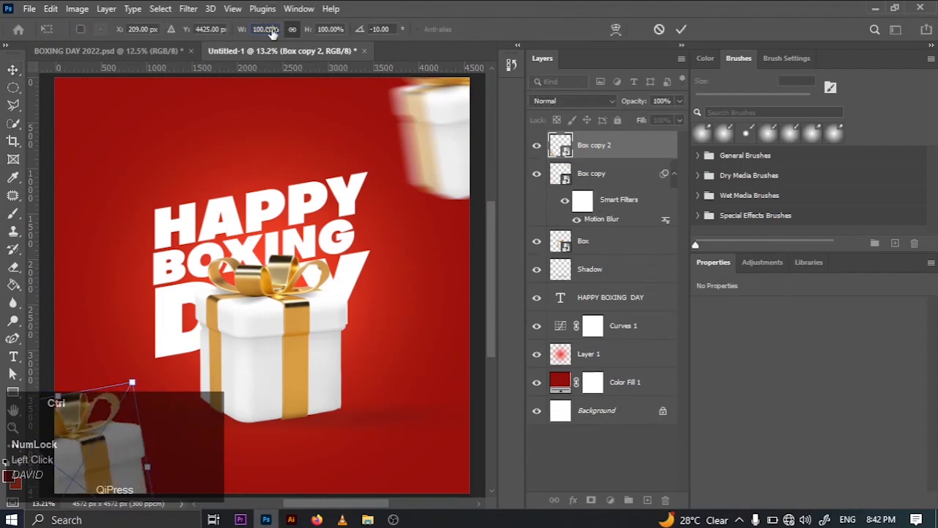
pyautogui.press('BackSpace')
pyautogui.write('90')
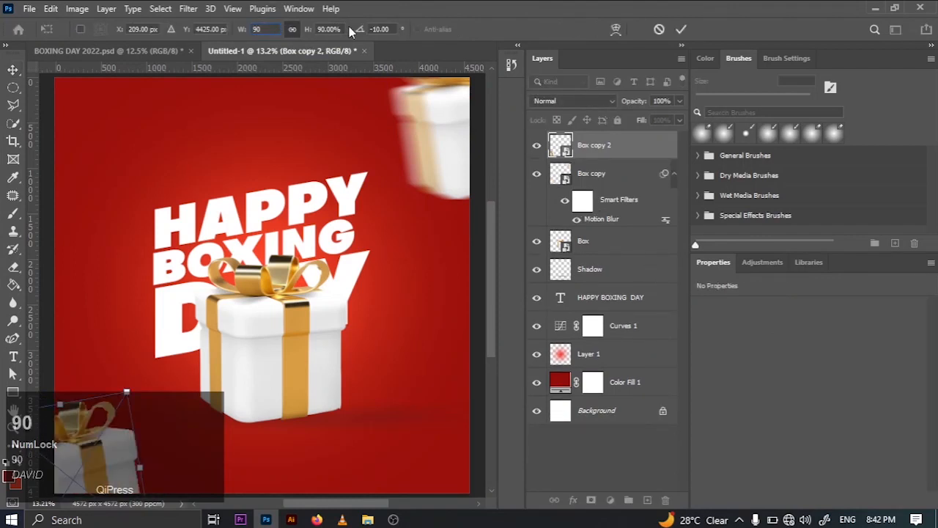
pyautogui.click(679, 29)
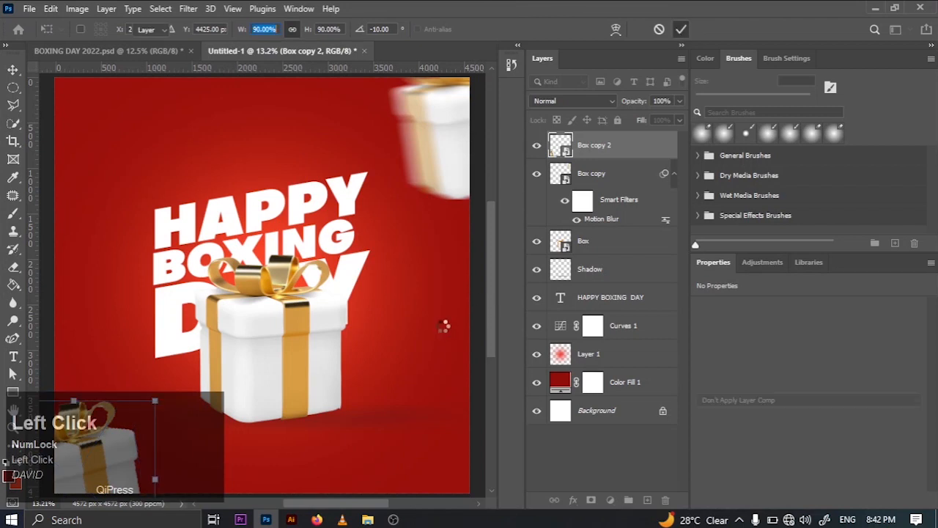
# Collapse the smart filter lists of both box copies and compare the layout with the BOXING DAY 2022.psd document
pyautogui.click(675, 145)
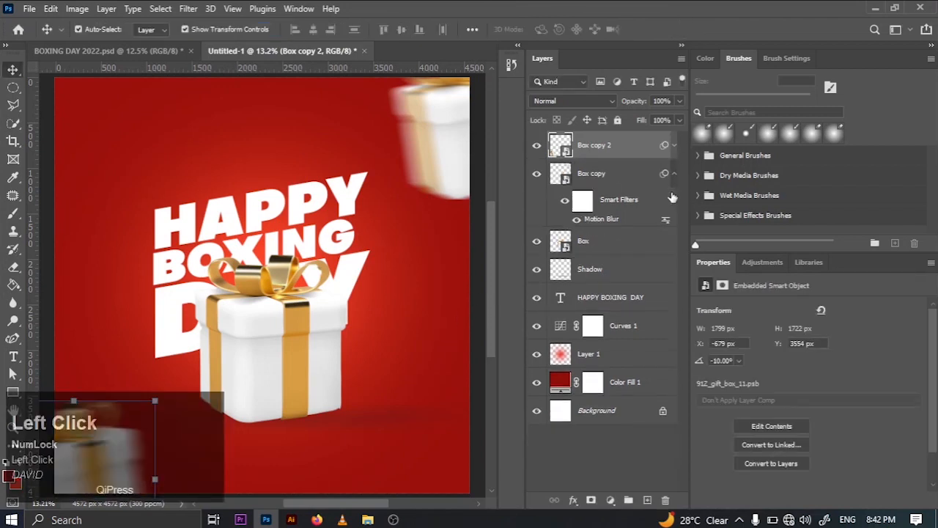
pyautogui.click(673, 173)
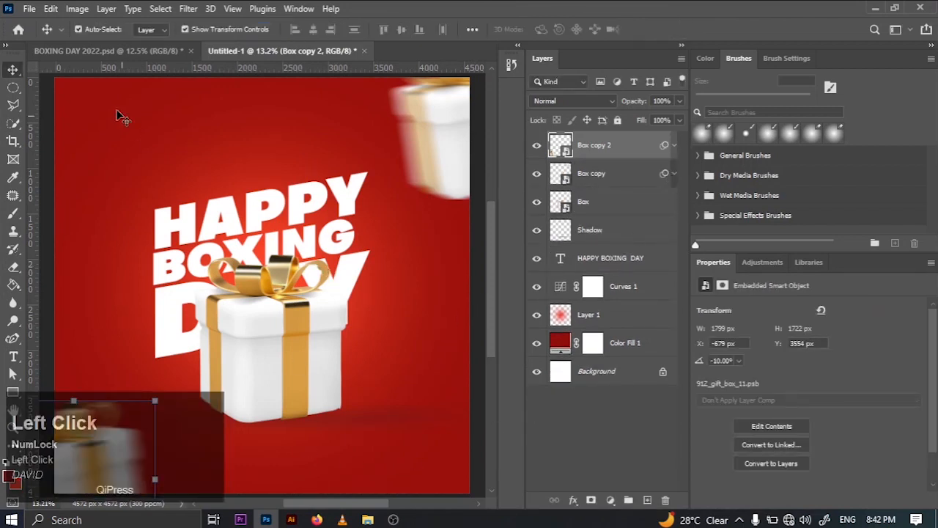
pyautogui.click(109, 50)
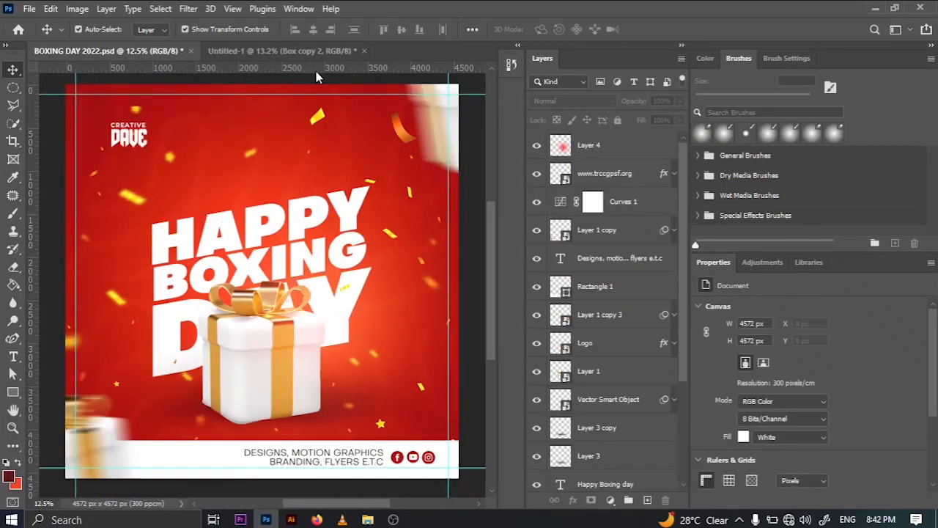
pyautogui.click(300, 52)
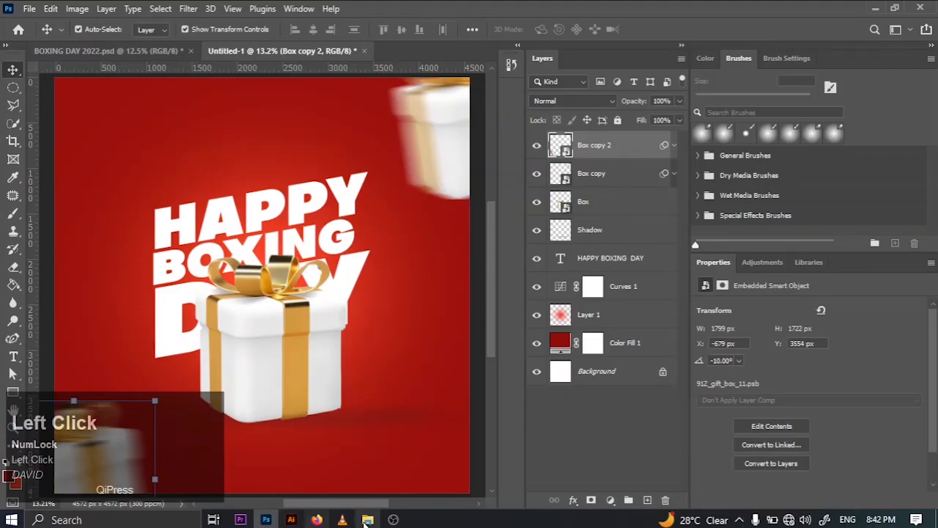
# Switch to File Explorer, extract the realistic-boxing-day-sale-background archive into its own folder, and open its 6104625 Illustrator file
pyautogui.click(367, 520)
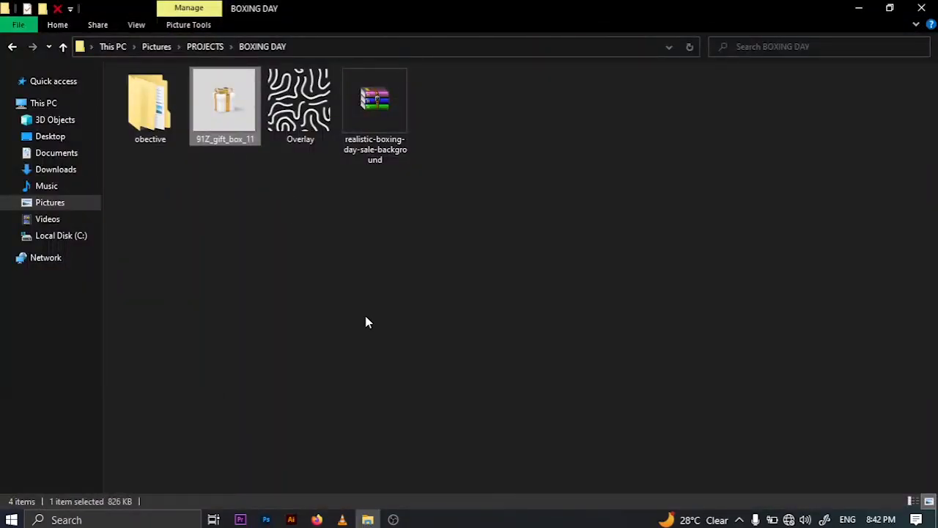
pyautogui.rightClick(391, 116)
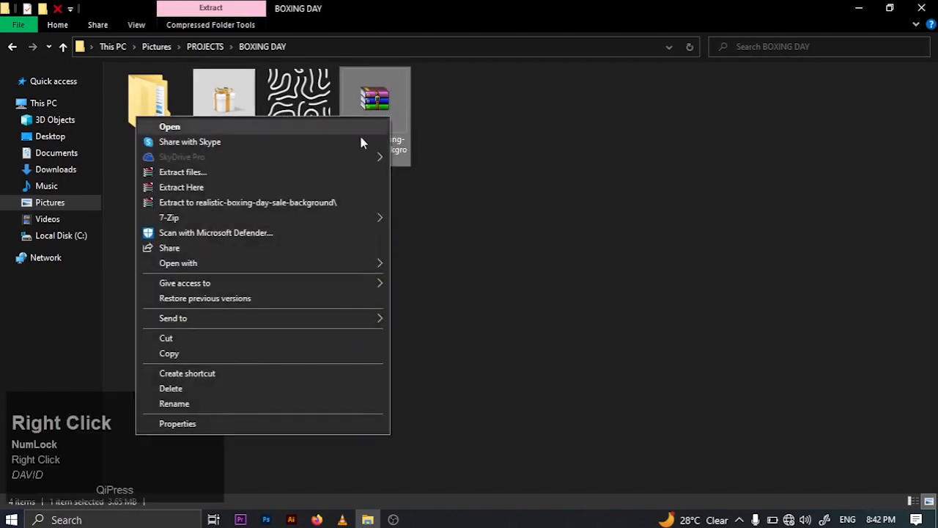
pyautogui.click(310, 203)
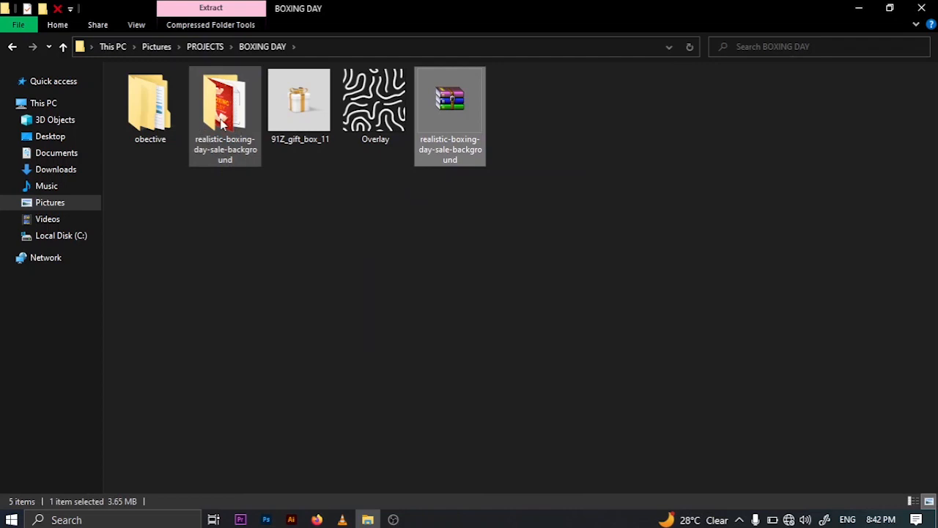
pyautogui.doubleClick(222, 125)
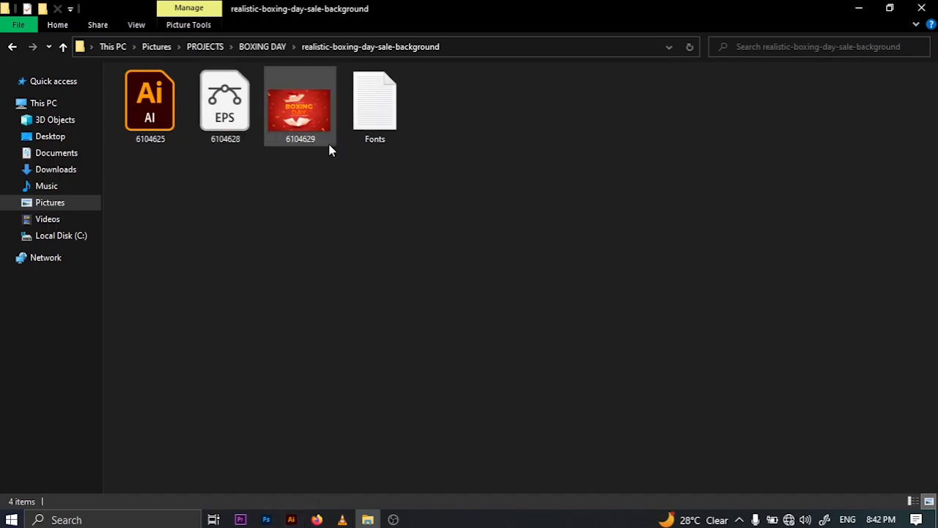
pyautogui.click(157, 128)
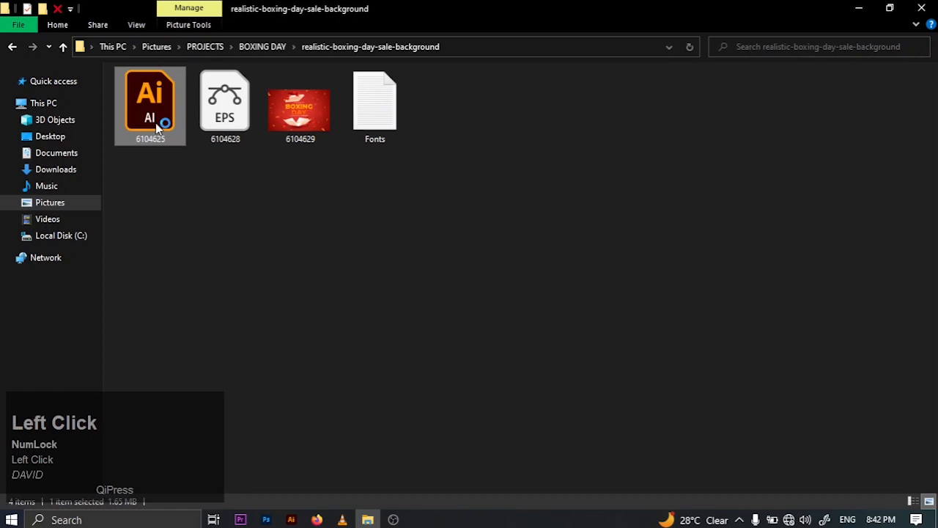
# Back in Photoshop, paint a soft f34528 glow with a 2800 px brush over the main gift box's right side on a new top layer
pyautogui.click(266, 520)
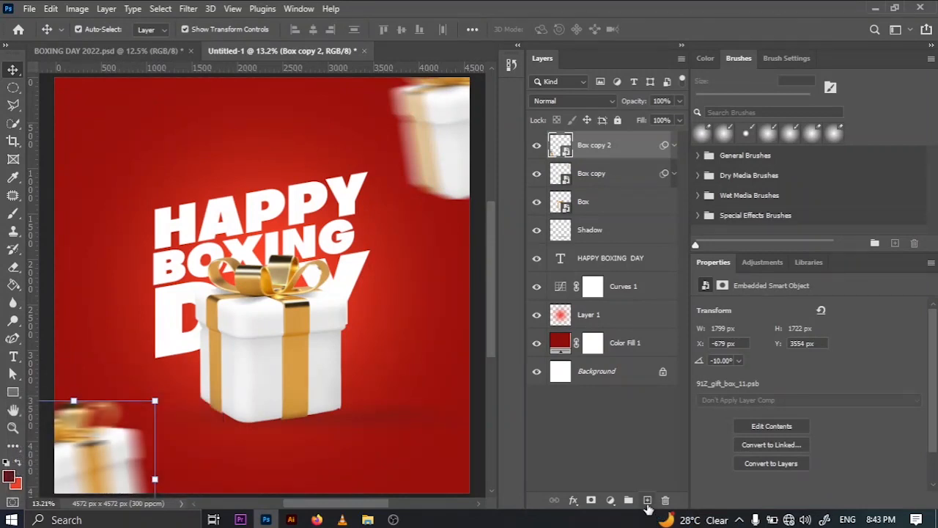
pyautogui.click(647, 500)
pyautogui.press('b')
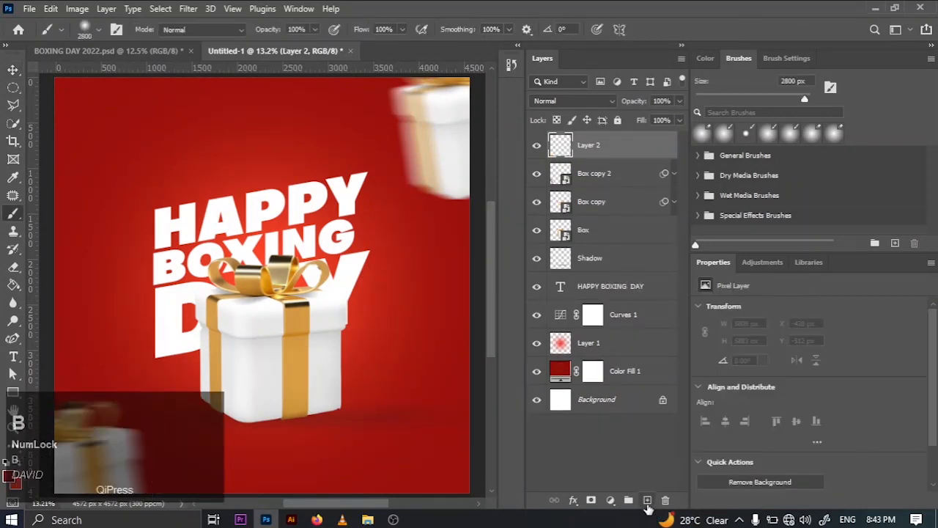
pyautogui.press('x')
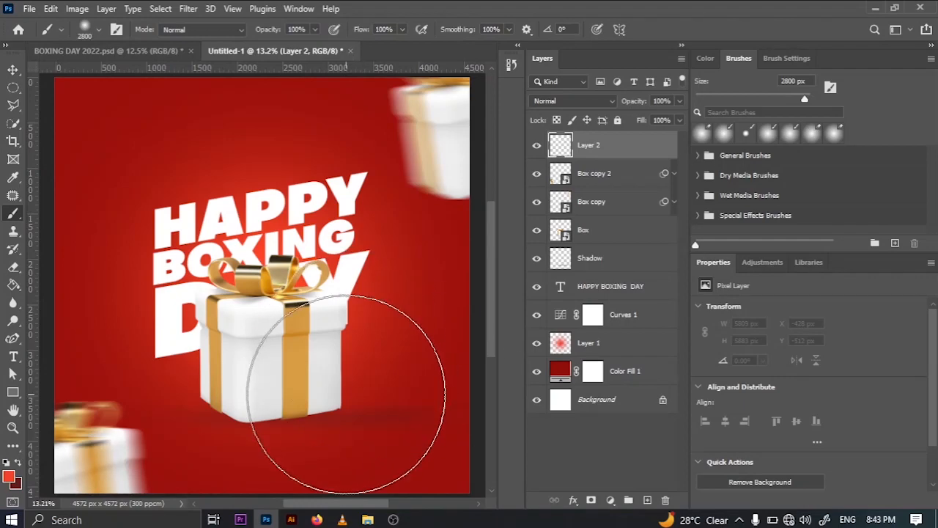
pyautogui.click(8, 477)
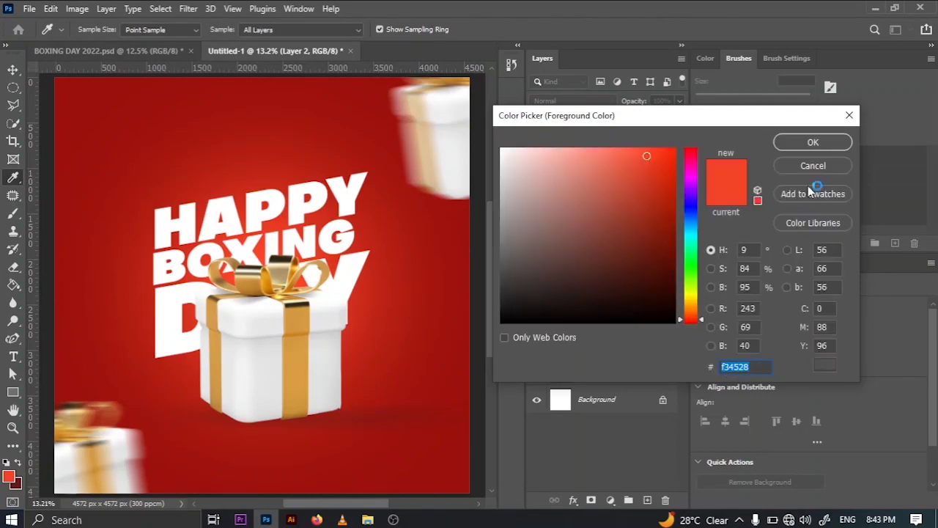
pyautogui.click(803, 148)
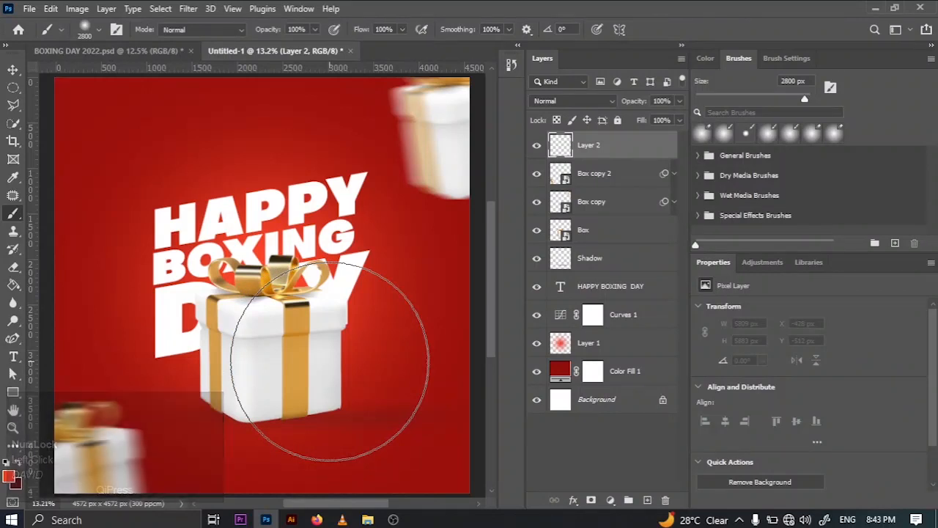
pyautogui.click(343, 363)
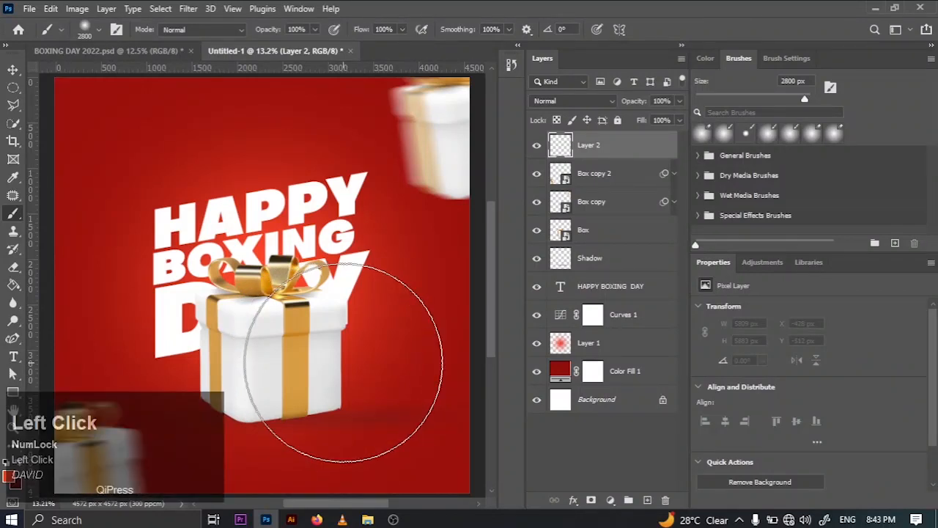
pyautogui.click(343, 363)
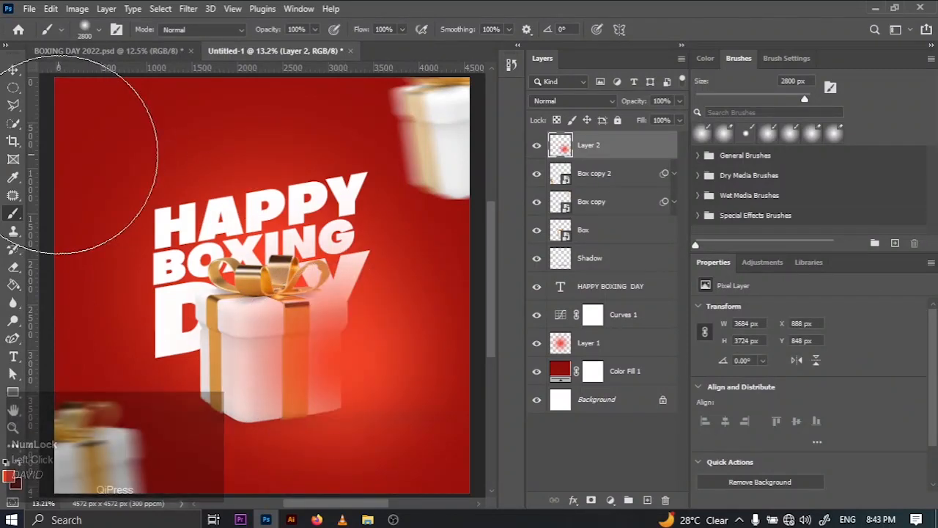
# Set the Layer 2 glow's blend mode to Screen and enlarge it proportionally toward the upper left to about 104%
pyautogui.click(13, 70)
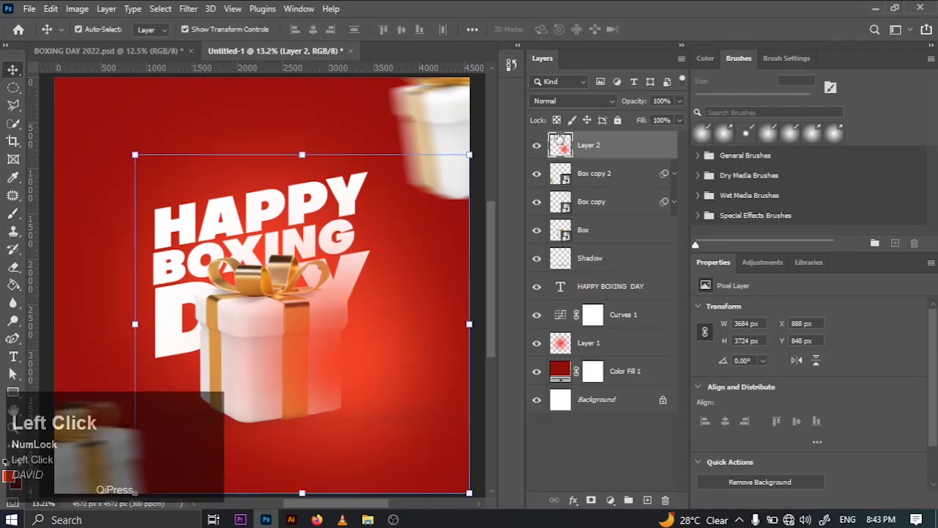
pyautogui.click(583, 100)
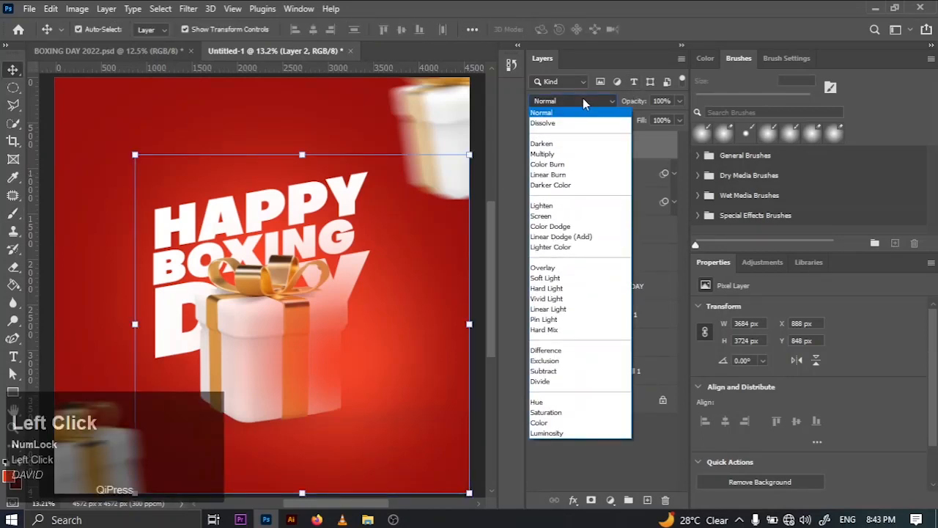
pyautogui.click(543, 216)
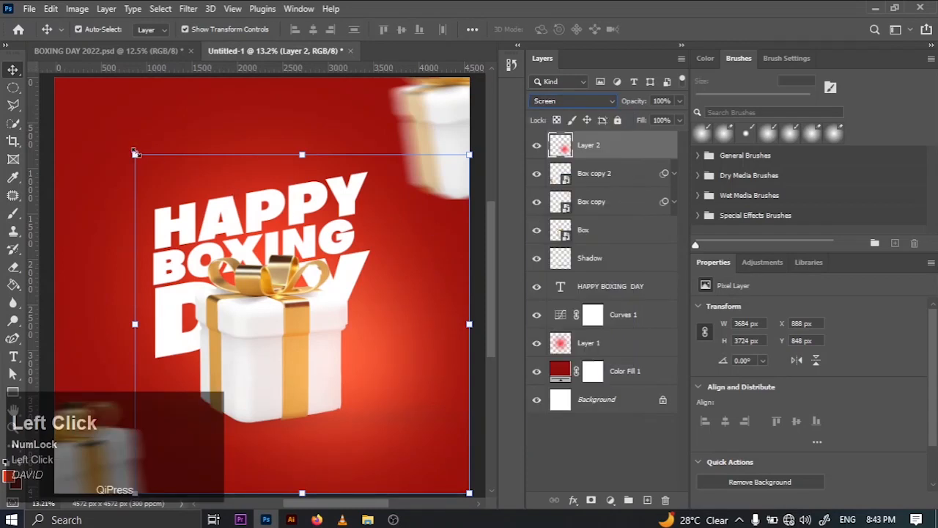
pyautogui.moveTo(135, 153); pyautogui.dragTo(121, 139)
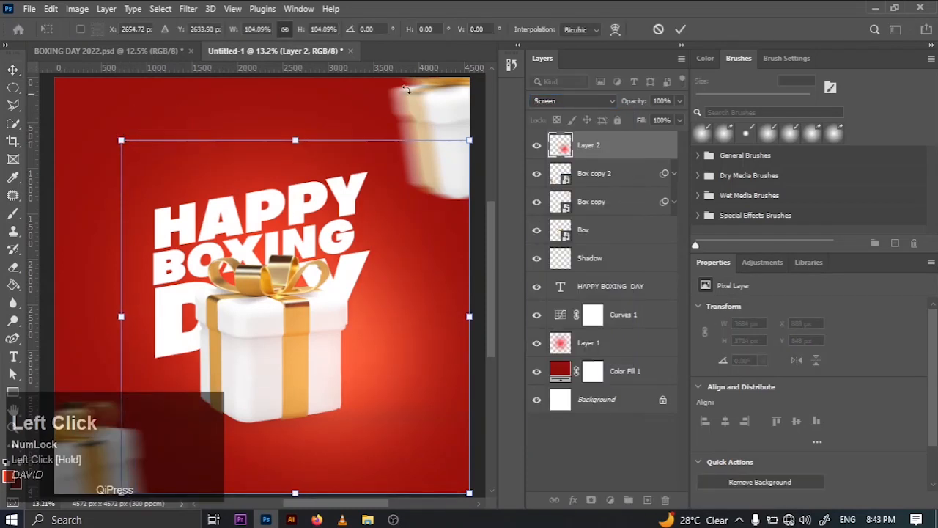
pyautogui.click(680, 29)
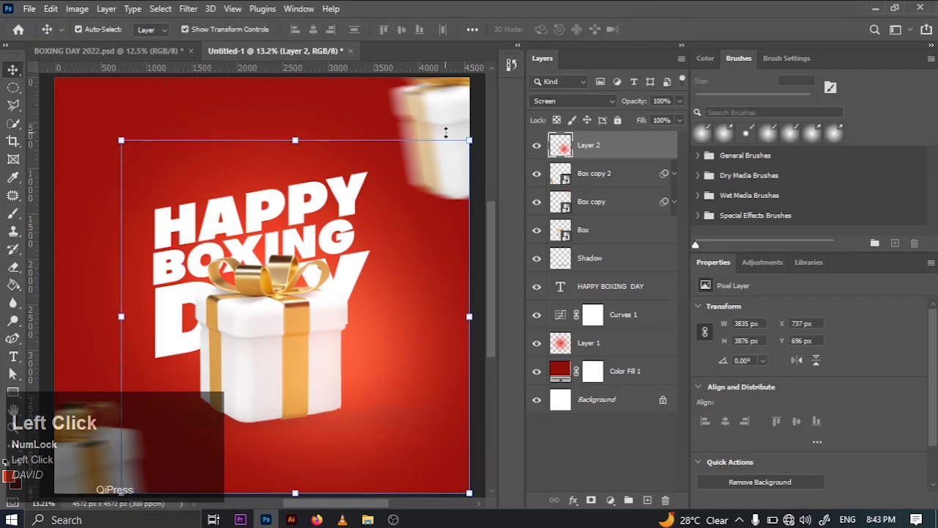
pyautogui.click(476, 123)
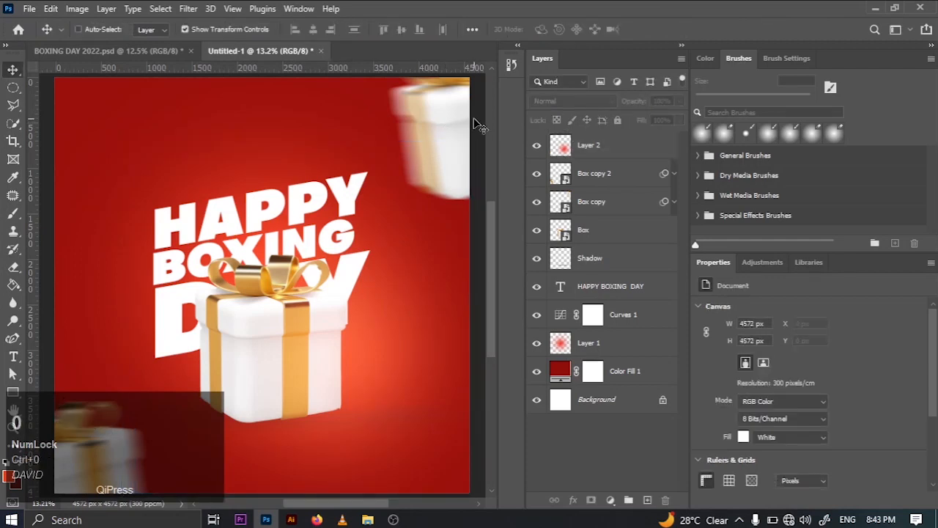
pyautogui.hotkey('ctrl', '-')
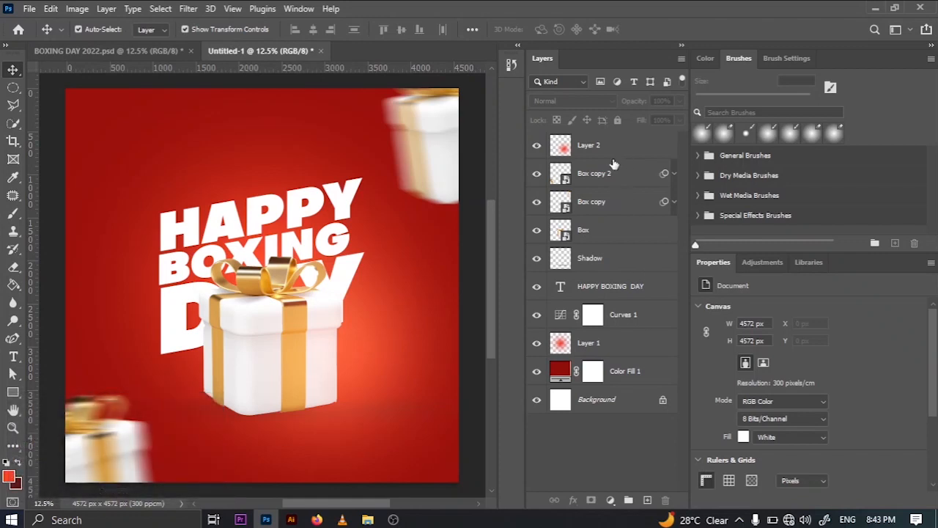
# Draw a rectangle about 4936 x 408 px across the canvas's lower edge and place its layer directly below Box copy
pyautogui.click(13, 393)
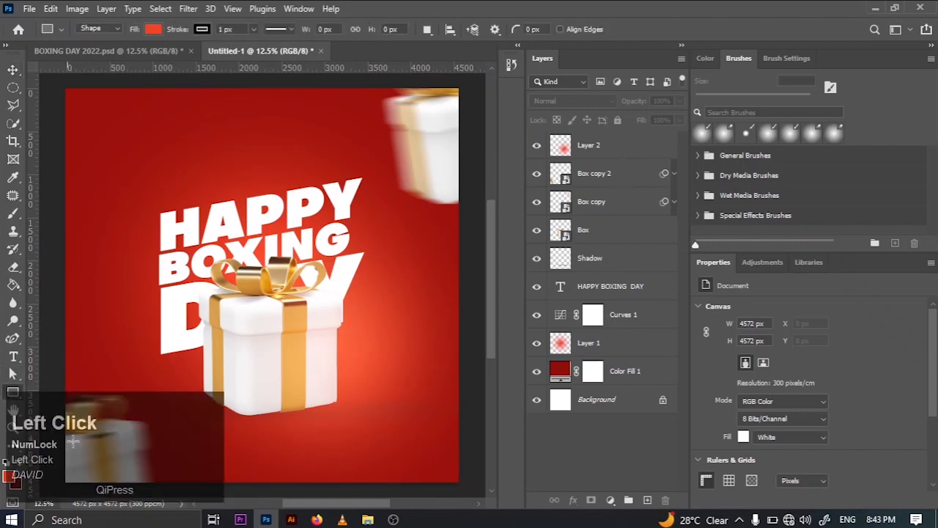
pyautogui.moveTo(73, 457); pyautogui.dragTo(468, 492)
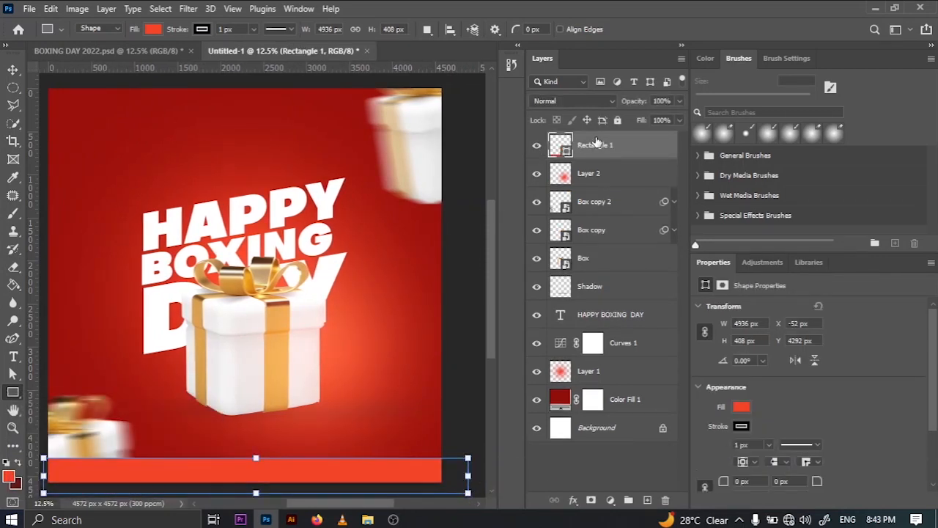
pyautogui.moveTo(596, 142); pyautogui.dragTo(605, 243)
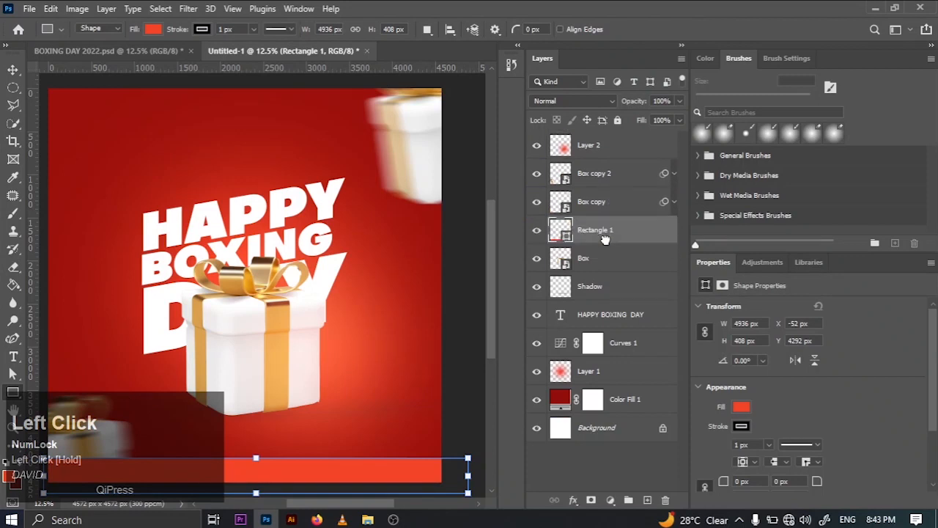
# Fill the strip along the canvas's lower edge with white ffffff and remove its stroke
pyautogui.doubleClick(561, 232)
pyautogui.moveTo(537, 154); pyautogui.dragTo(502, 149)
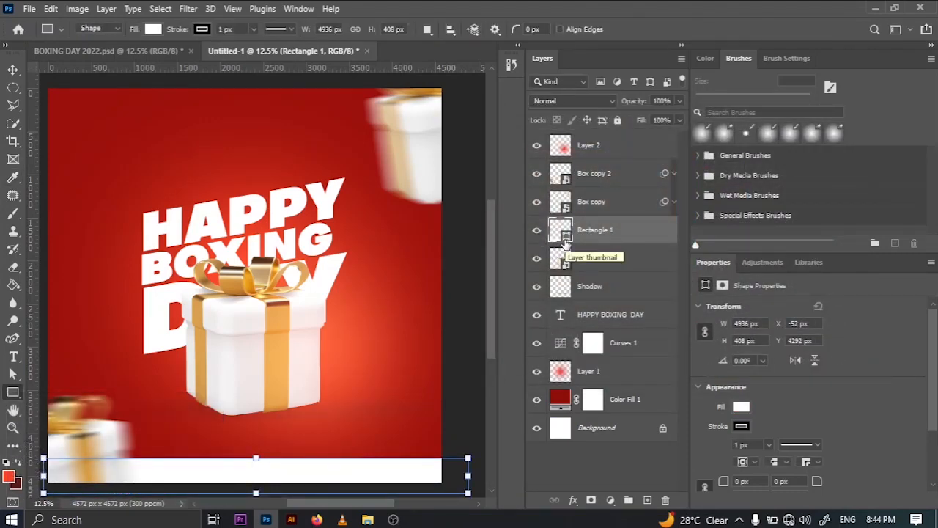
pyautogui.click(565, 239)
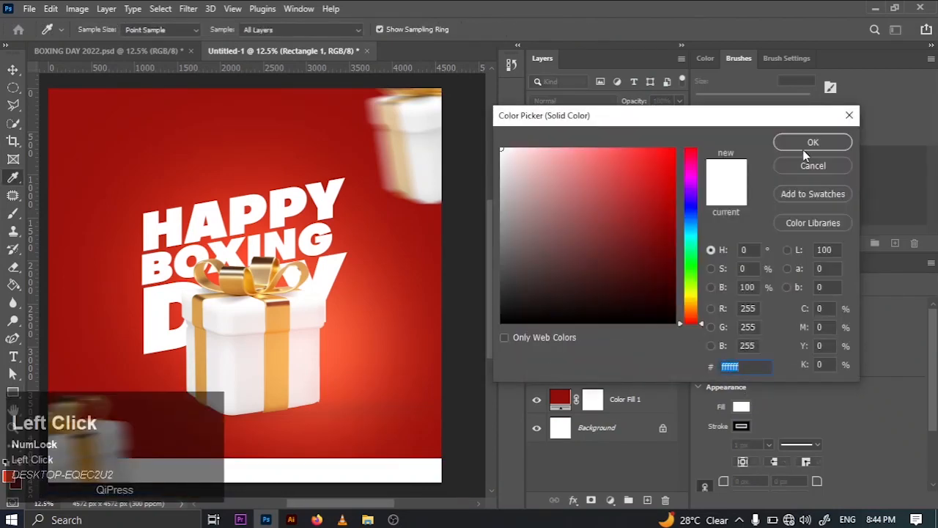
pyautogui.click(801, 141)
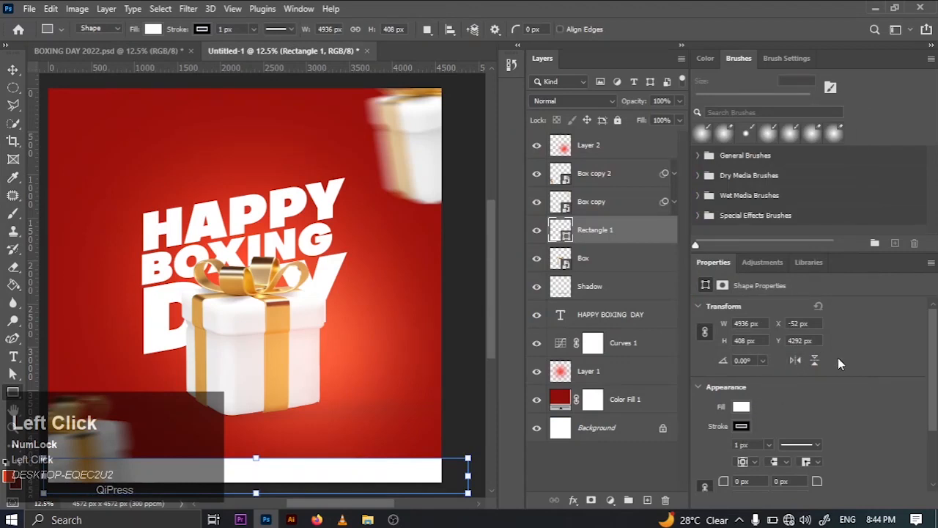
pyautogui.click(741, 406)
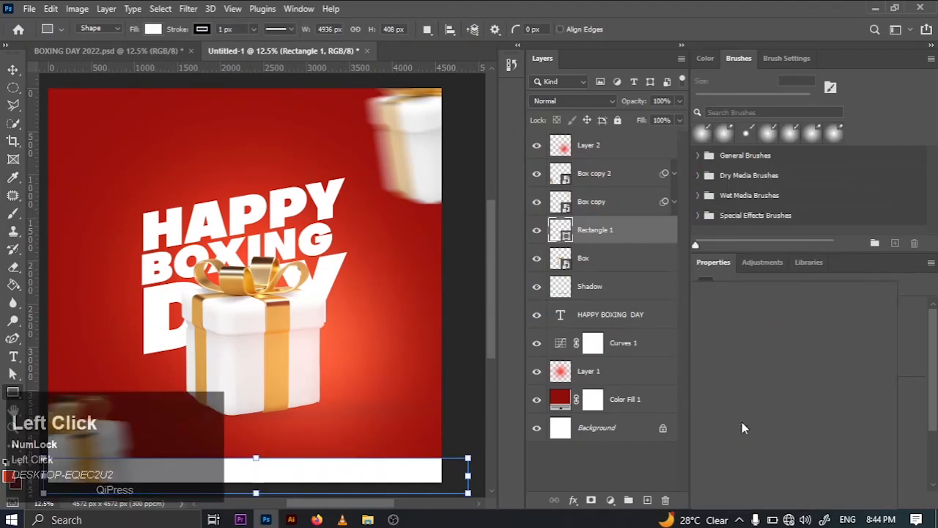
pyautogui.click(602, 471)
pyautogui.click(602, 471)
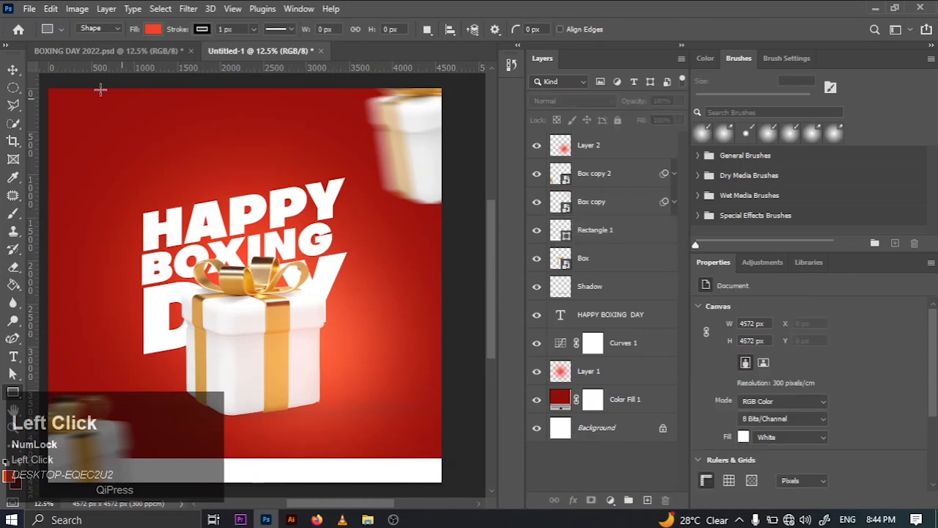
# In the BOXING DAY 2022.psd document, copy the footer text "Designs, motion graphics Branding, flyers e.t.c" with the Horizontal Type tool
pyautogui.click(14, 70)
pyautogui.click(74, 58)
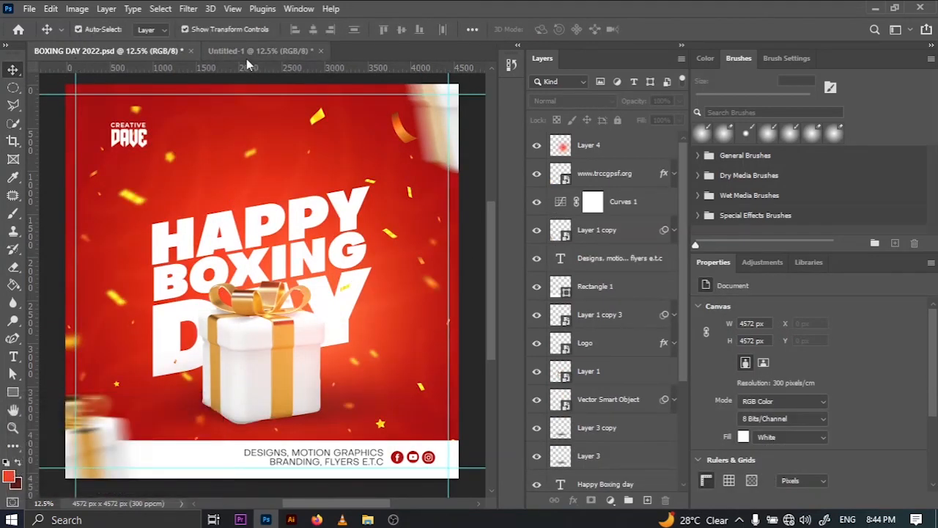
pyautogui.click(15, 372)
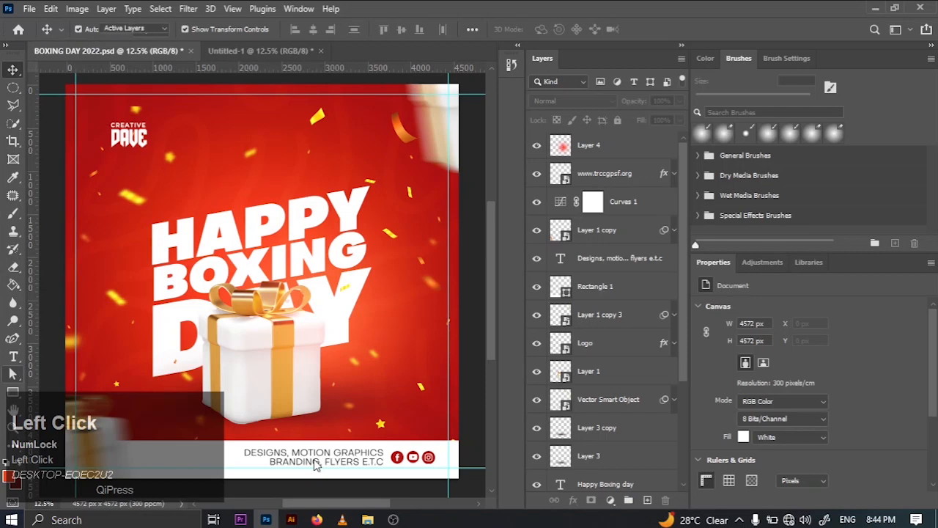
pyautogui.click(13, 356)
pyautogui.click(80, 371)
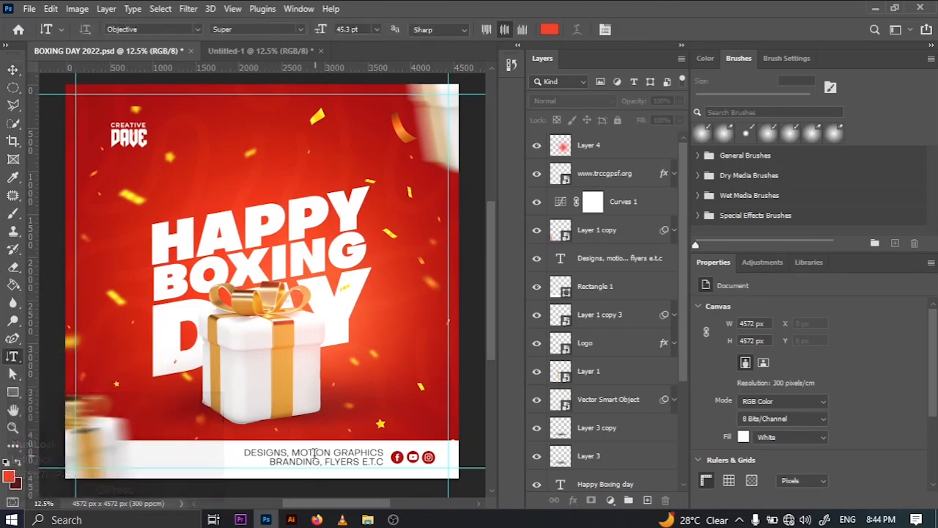
pyautogui.rightClick(13, 356)
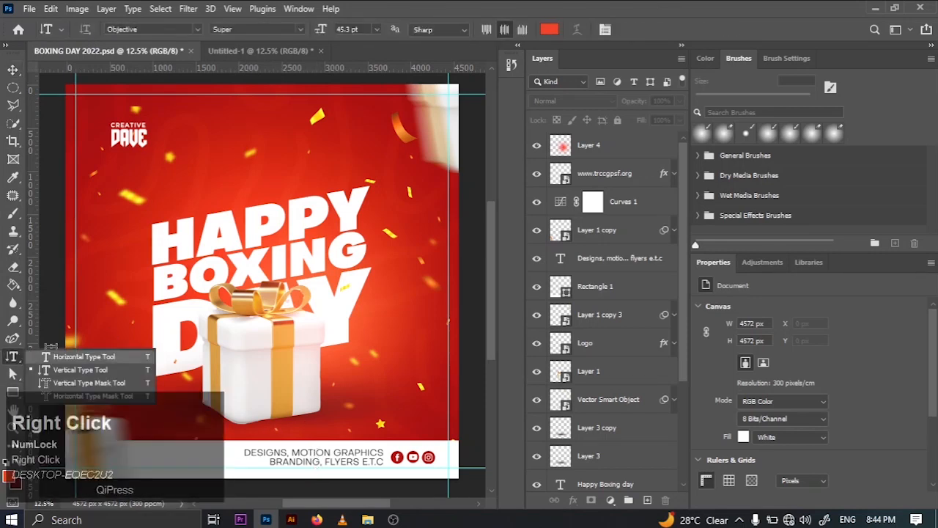
pyautogui.click(63, 353)
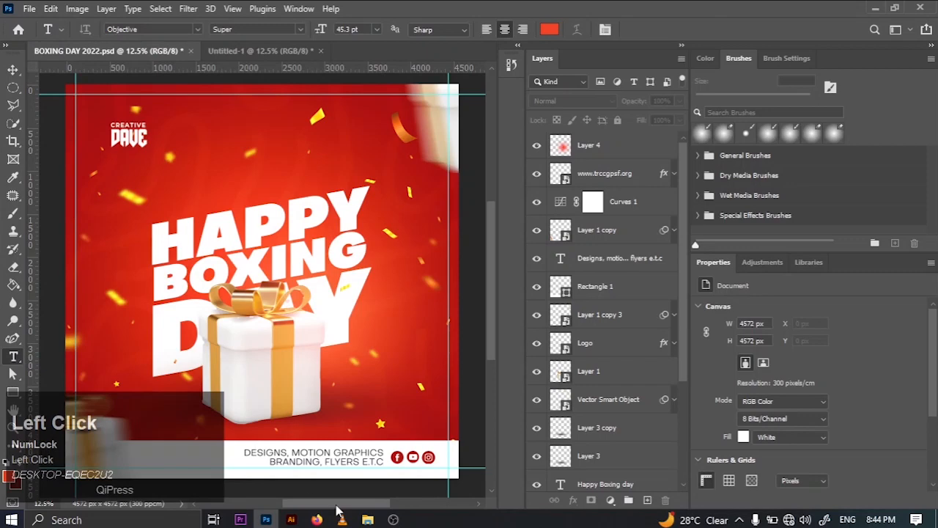
pyautogui.click(307, 461)
pyautogui.hotkey('ctrl', 'a')
pyautogui.rightClick(308, 461)
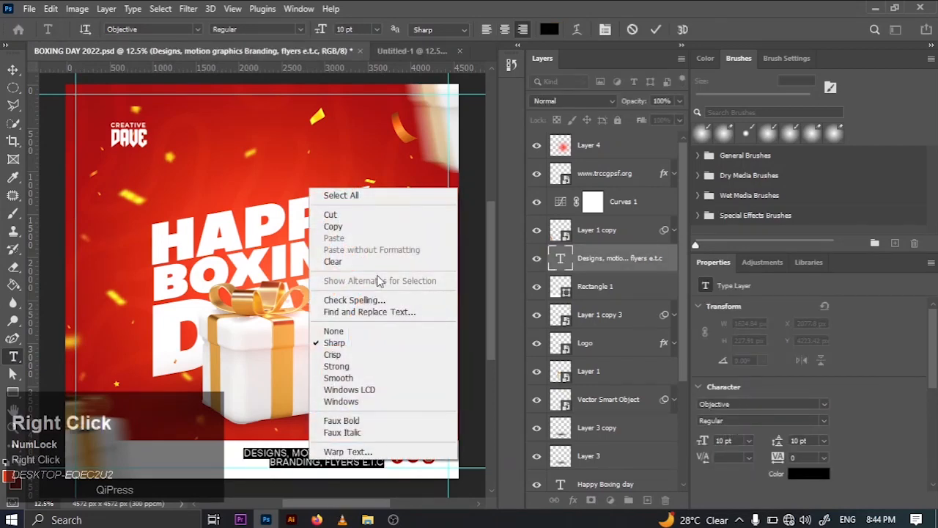
pyautogui.click(333, 226)
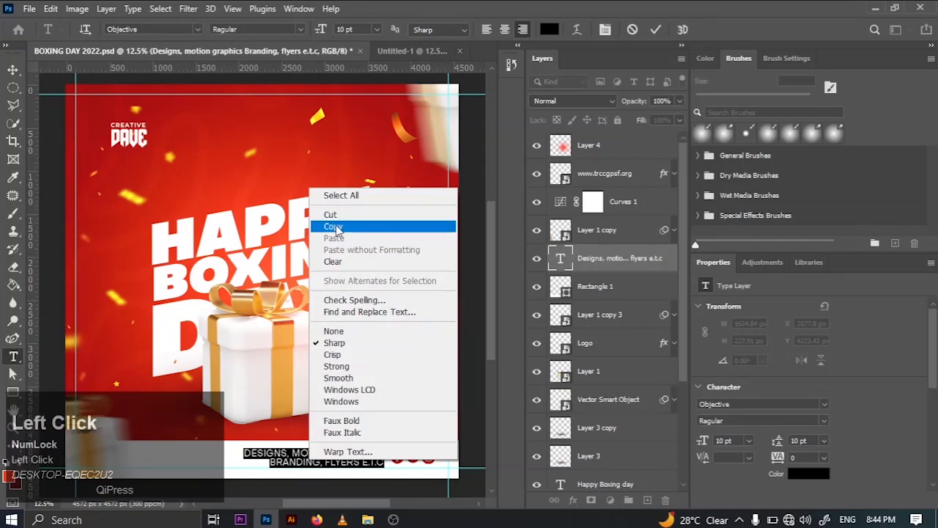
pyautogui.click(657, 30)
# Back in Untitled-1, paste the copied footer text as a new text layer and move it to the right half of the white strip
pyautogui.click(394, 51)
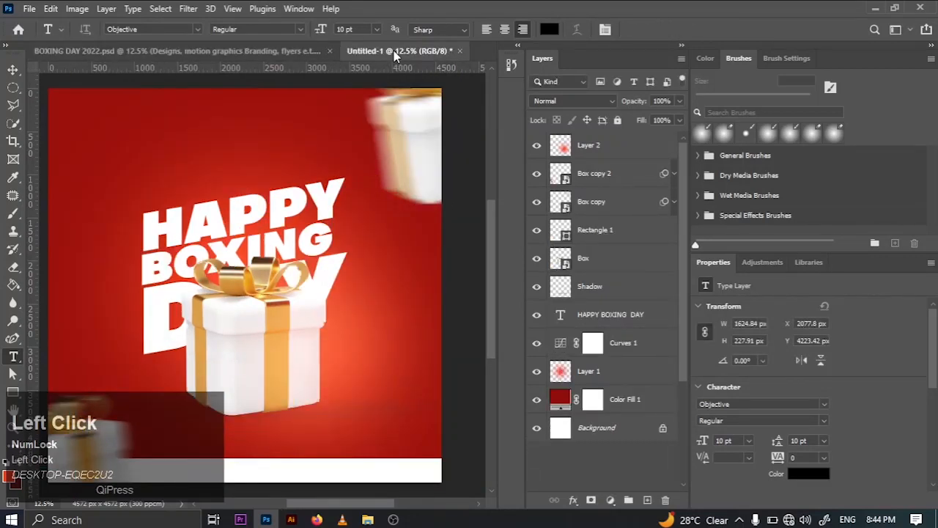
pyautogui.click(278, 473)
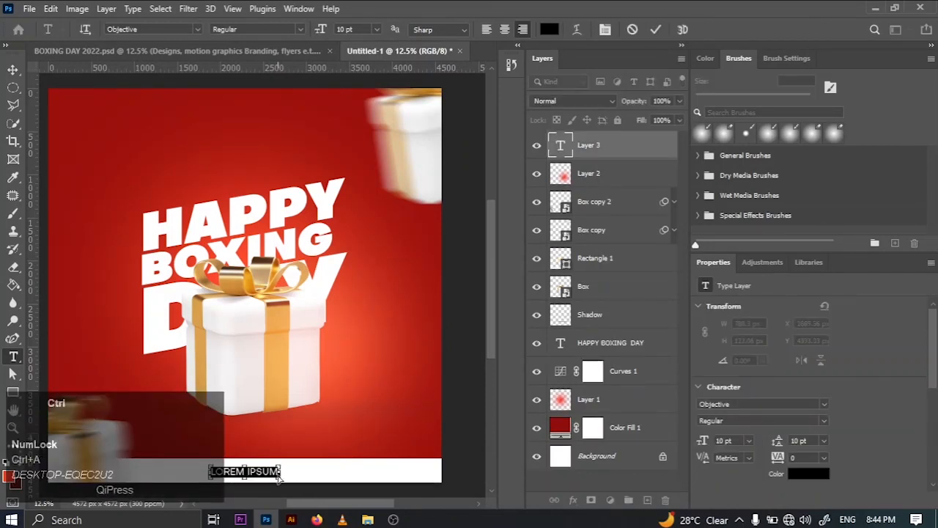
pyautogui.hotkey('ctrl', 'v')
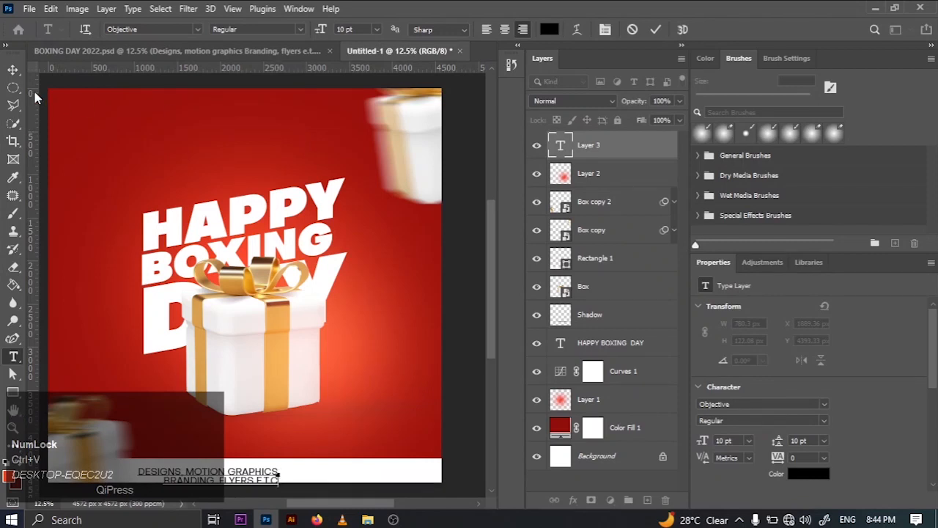
pyautogui.click(12, 69)
pyautogui.moveTo(269, 471); pyautogui.dragTo(375, 471)
# Nudge the white footer rectangle up to Y 4236 px and shift the footer text up to about Y 4300 px
pyautogui.click(402, 471)
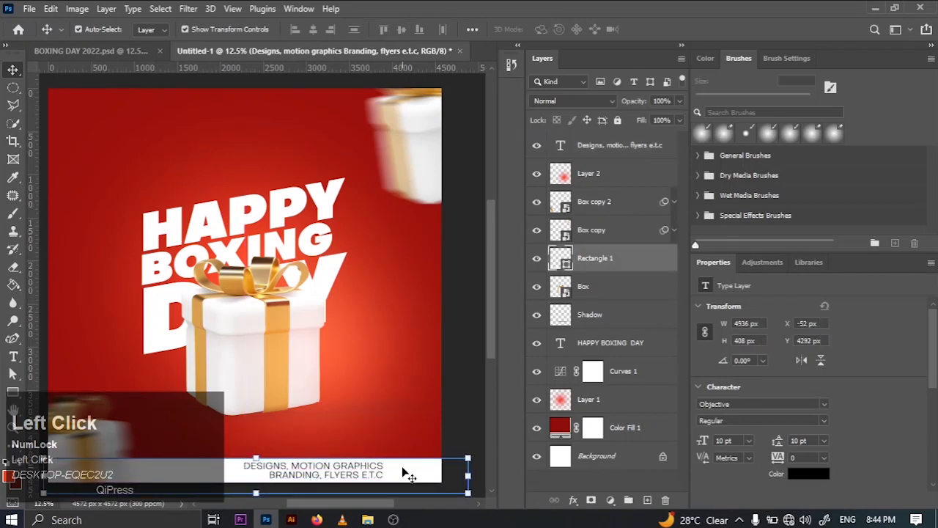
pyautogui.press('Up')
pyautogui.press('Up')
pyautogui.press('Up')
pyautogui.press('Up')
pyautogui.press('Up')
pyautogui.press('Up')
pyautogui.press('Up')
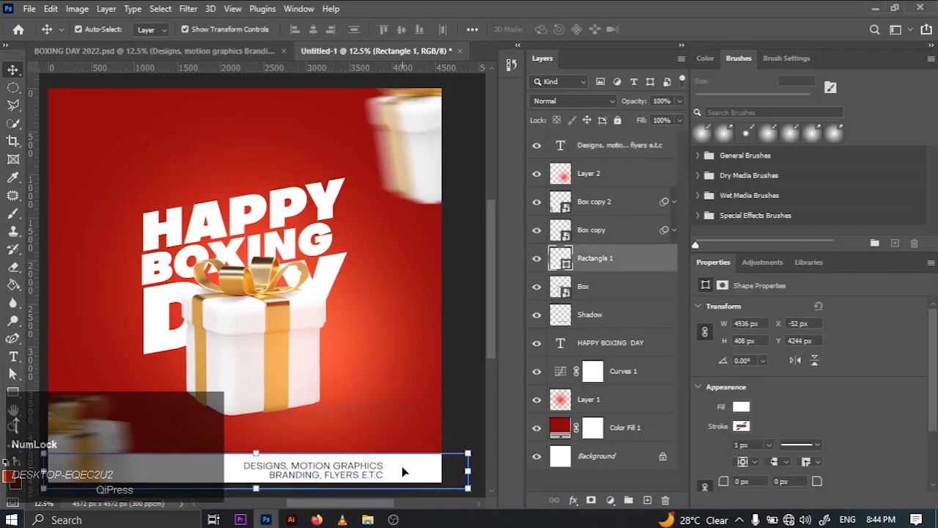
pyautogui.click(370, 474)
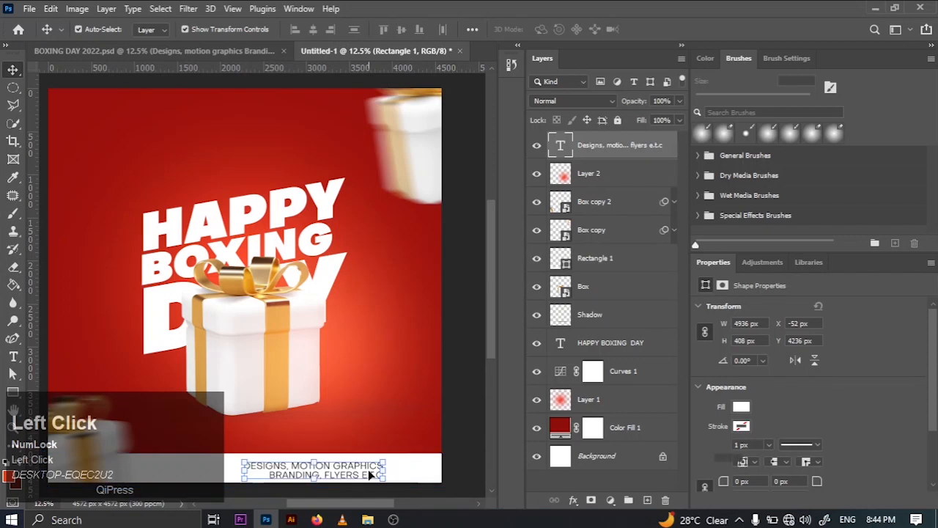
pyautogui.moveTo(370, 474); pyautogui.dragTo(370, 473)
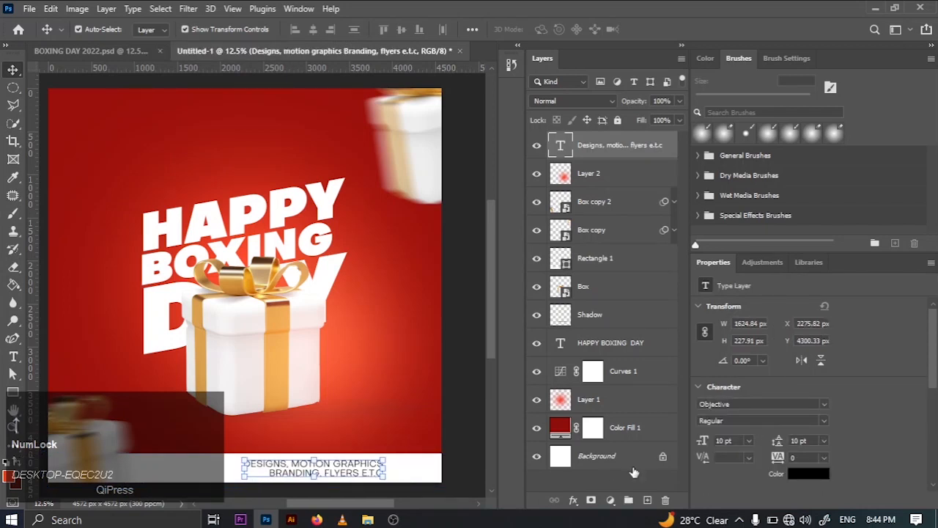
pyautogui.click(620, 438)
pyautogui.press('ctrl')
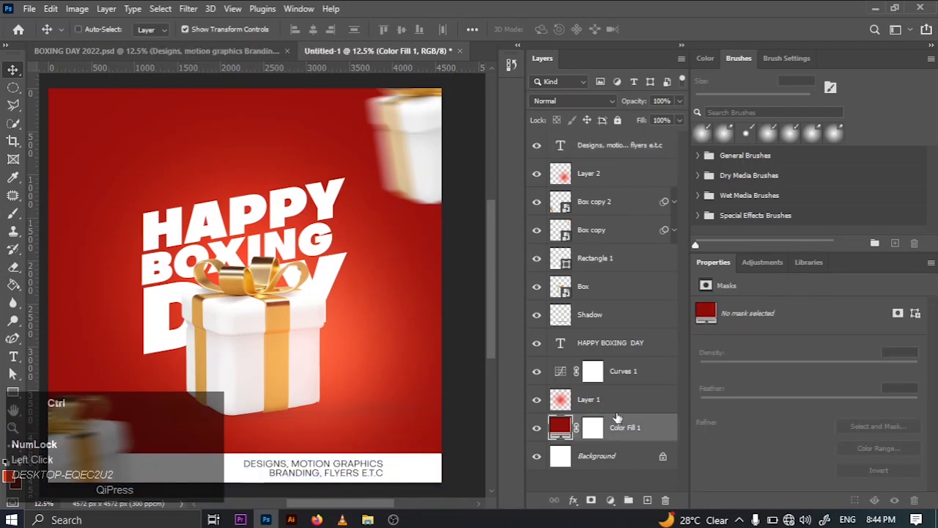
pyautogui.keyDown('ctrl'); pyautogui.click(611, 408); pyautogui.keyUp('ctrl')
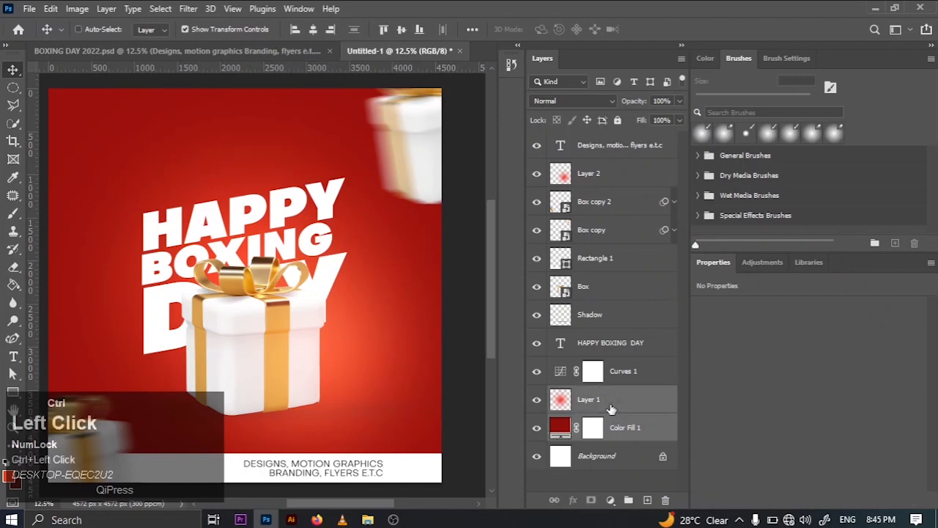
pyautogui.hotkey('ctrl', 'g')
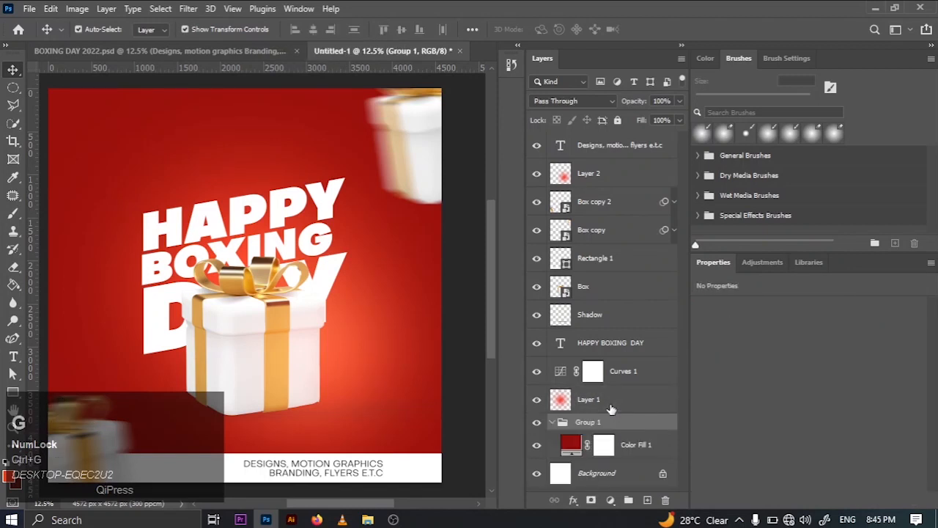
pyautogui.hotkey('ctrl', 'z')
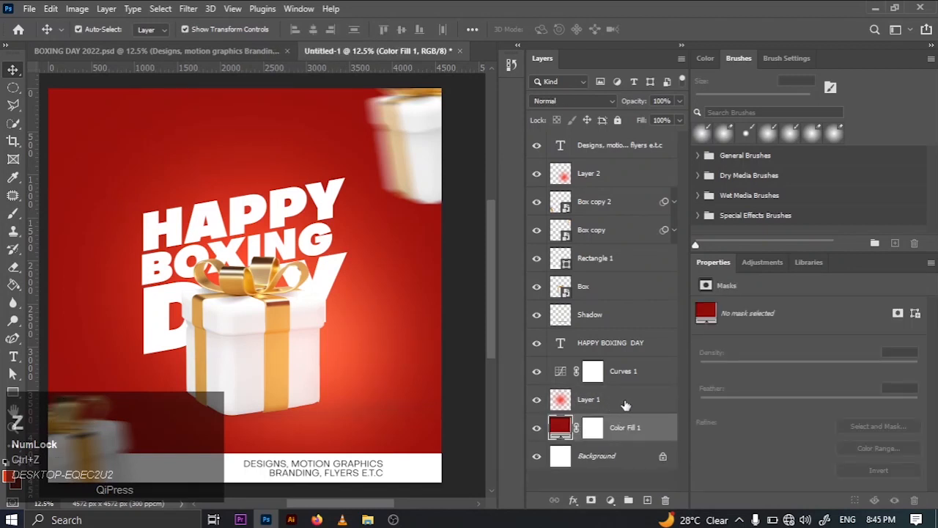
# Group Layer 1 and Color Fill 1, name the group BG, and convert it to a smart object
pyautogui.keyDown('ctrl'); pyautogui.click(624, 401); pyautogui.keyUp('ctrl')
pyautogui.hotkey('ctrl', 'g')
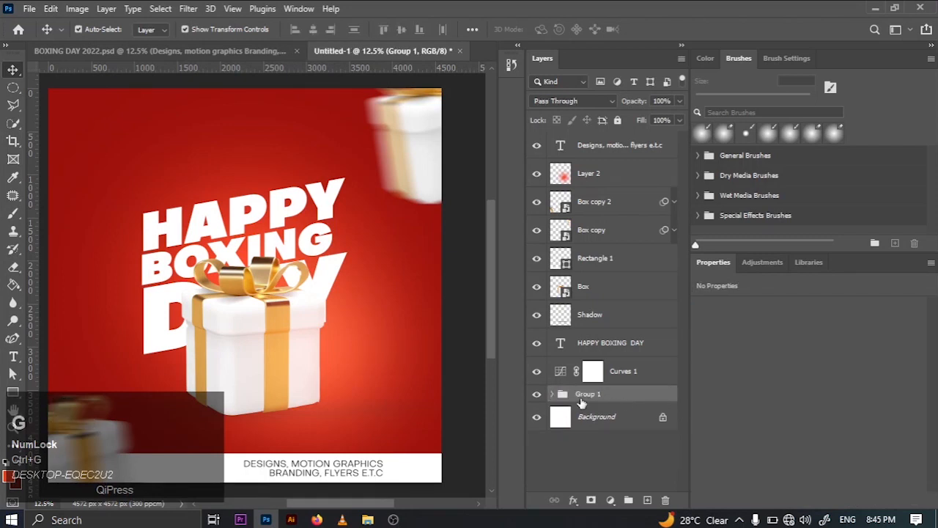
pyautogui.doubleClick(585, 394)
pyautogui.press('BackSpace')
pyautogui.press('capslock')
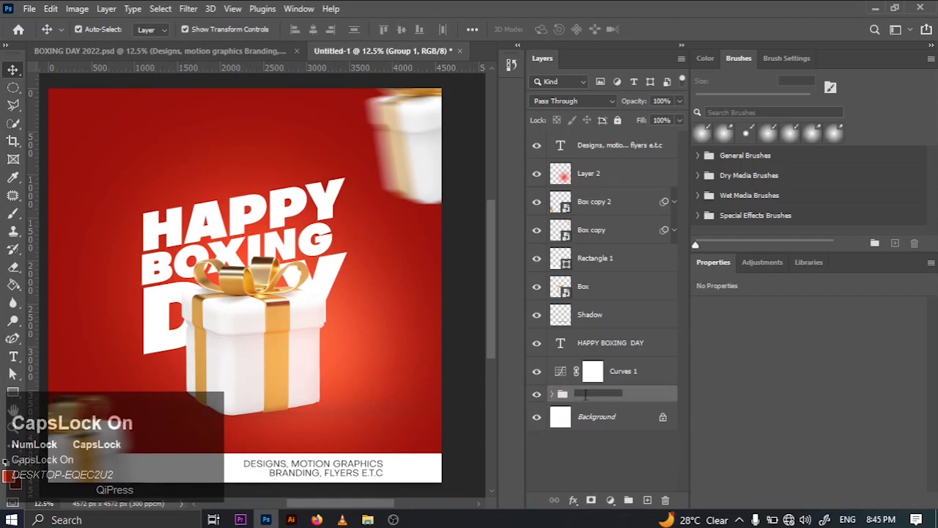
pyautogui.write('BG')
pyautogui.press('capslock')
pyautogui.press('Return')
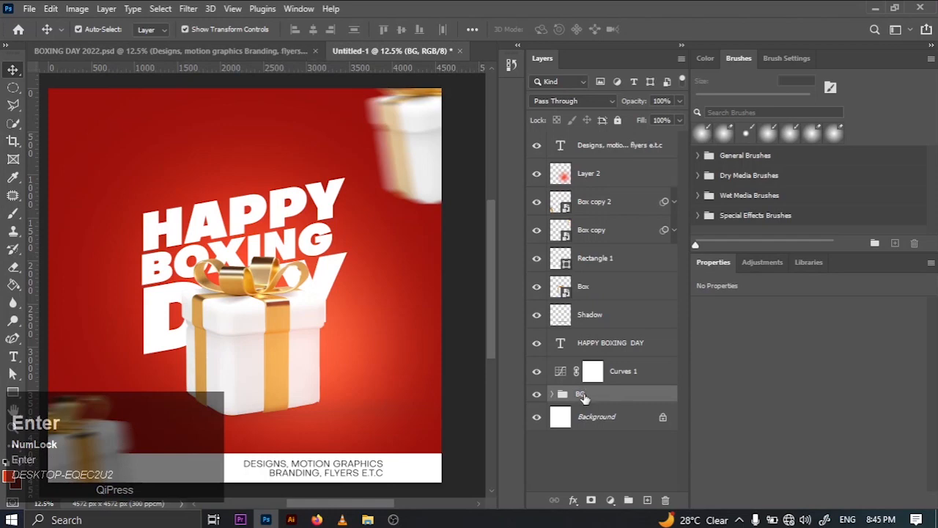
pyautogui.rightClick(585, 397)
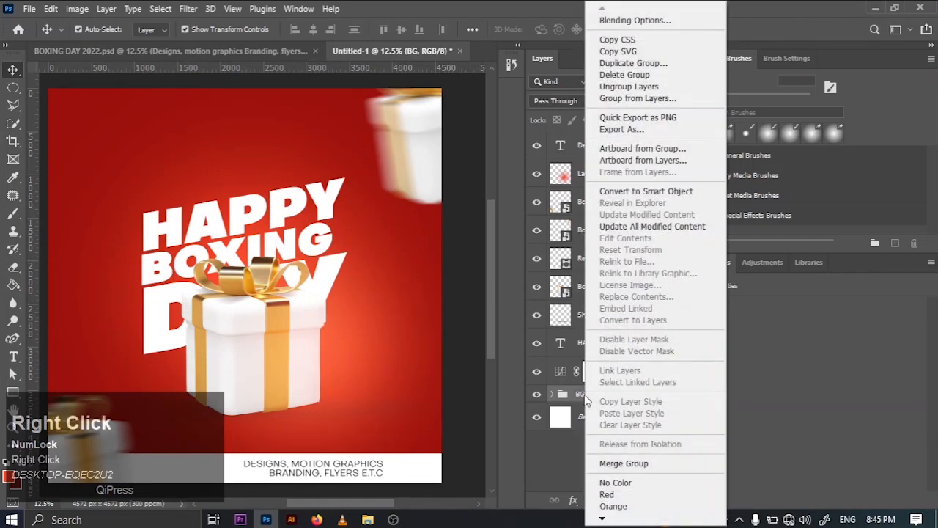
pyautogui.click(645, 191)
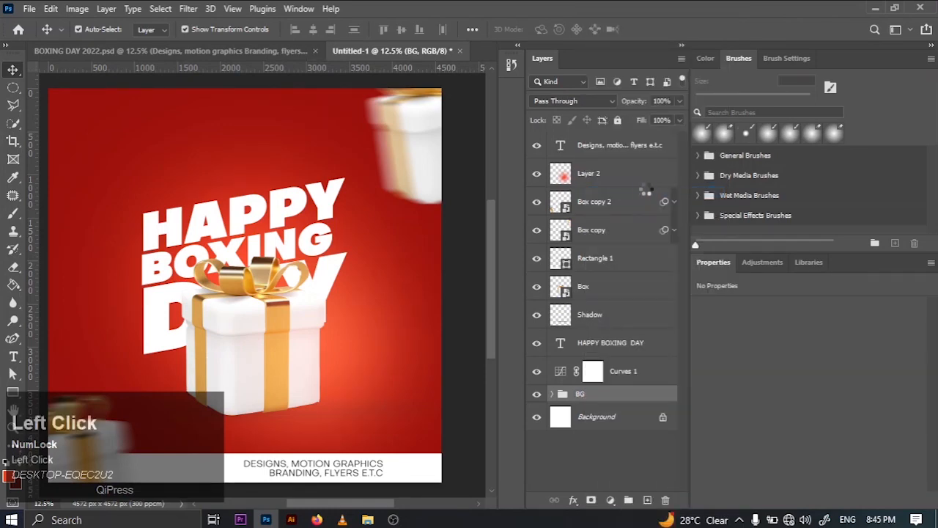
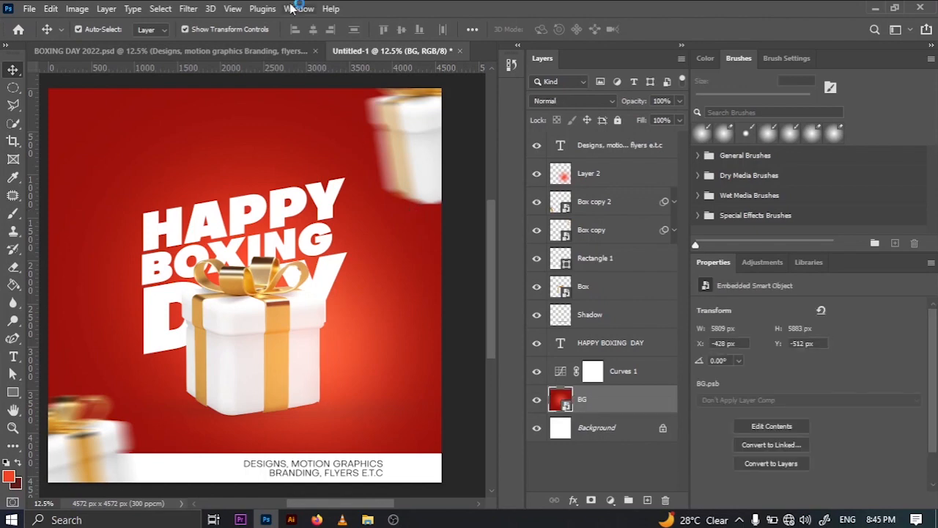
# Apply an Add Noise filter of 15% with uniform distribution to the BG smart object and collapse its smart filter list
pyautogui.click(189, 9)
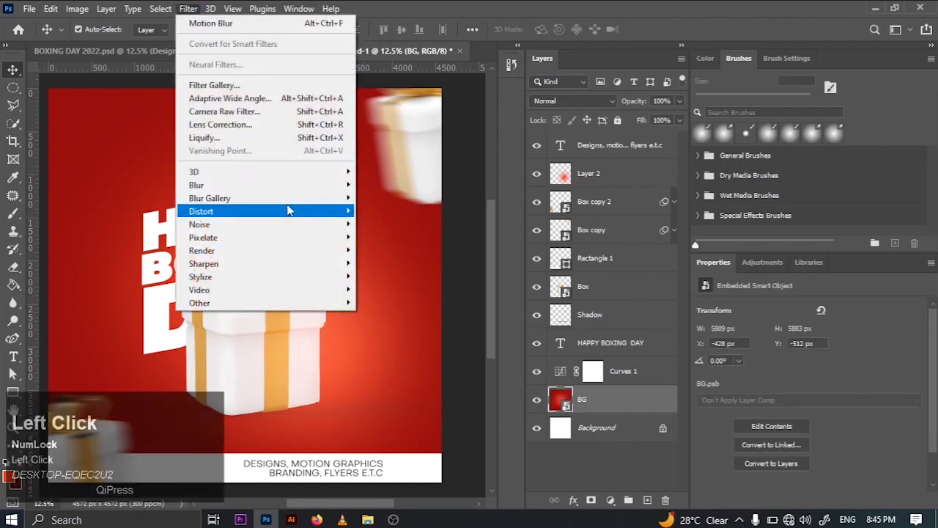
pyautogui.moveTo(297, 229)
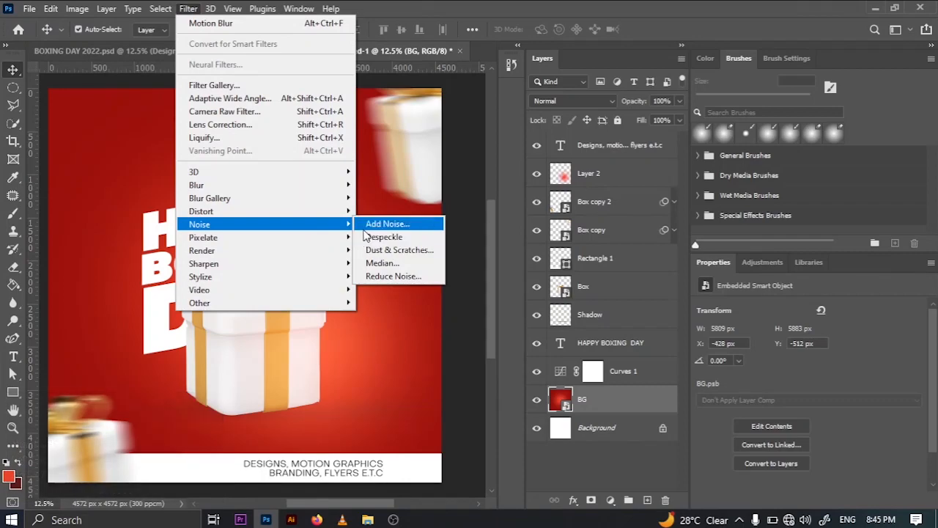
pyautogui.click(370, 224)
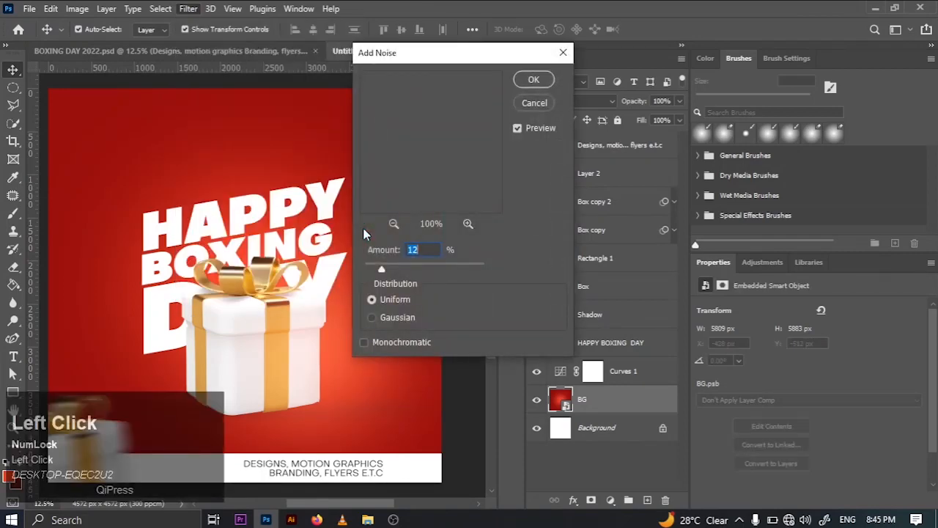
pyautogui.click(389, 271)
pyautogui.moveTo(387, 265); pyautogui.dragTo(382, 266)
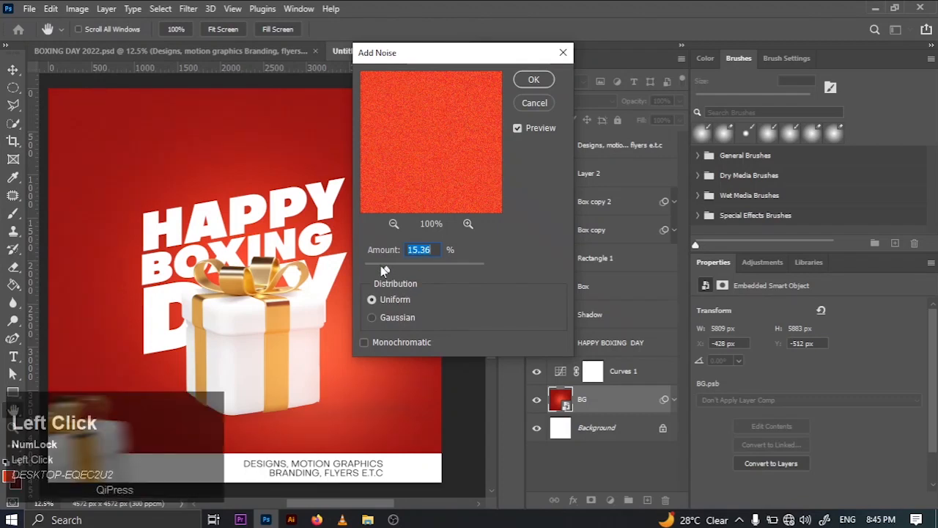
pyautogui.write('15')
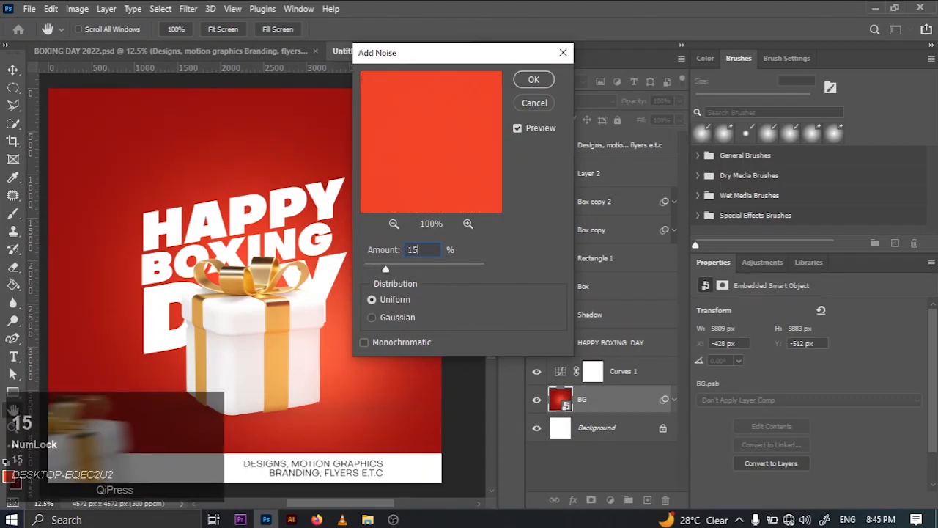
pyautogui.click(526, 82)
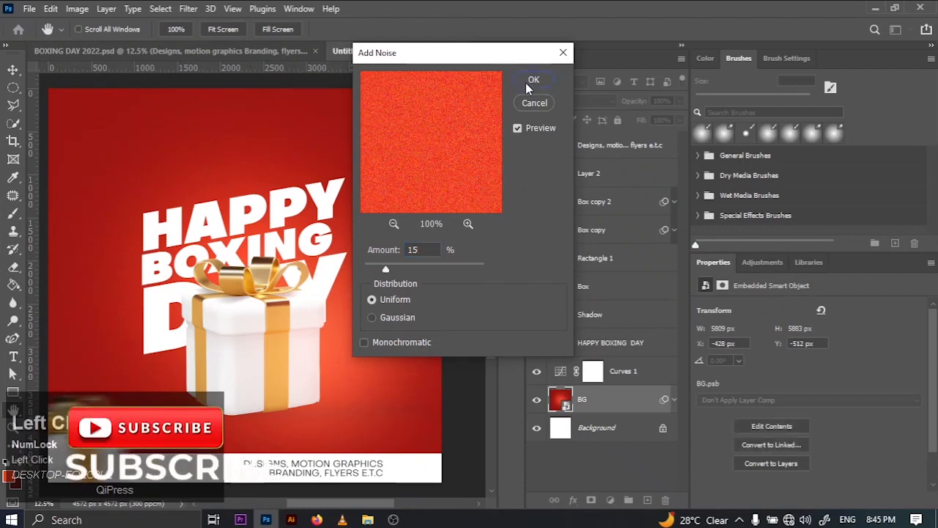
pyautogui.click(458, 289)
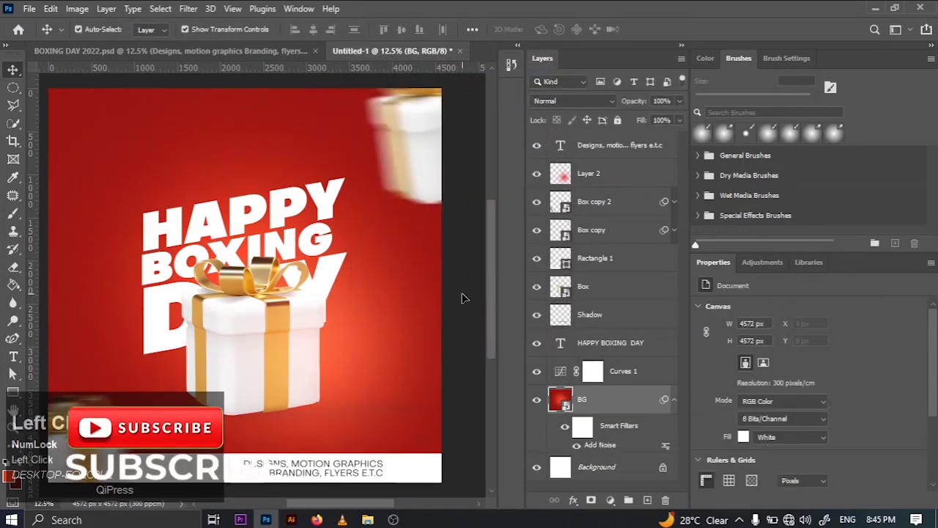
pyautogui.click(672, 400)
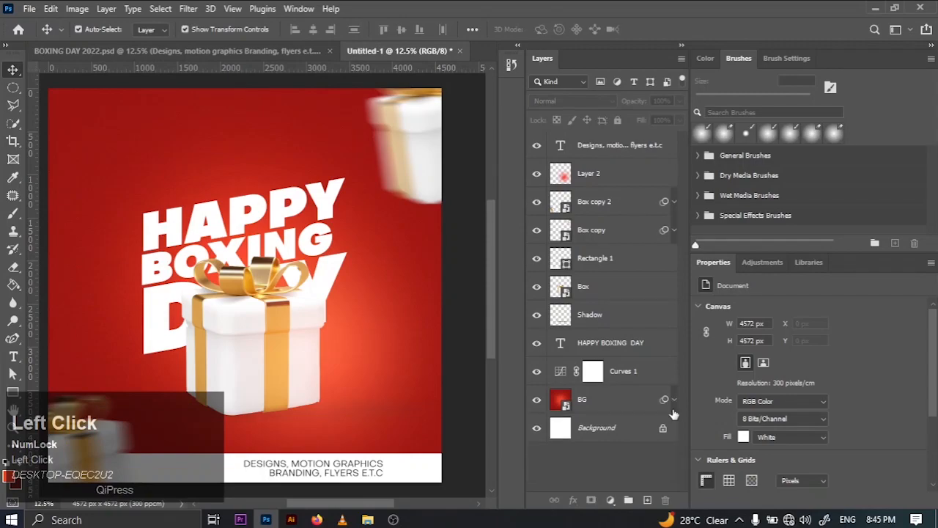
# Place the Overlay image from the BOXING DAY project folder at full canvas size and reorder it directly above BG
pyautogui.click(367, 520)
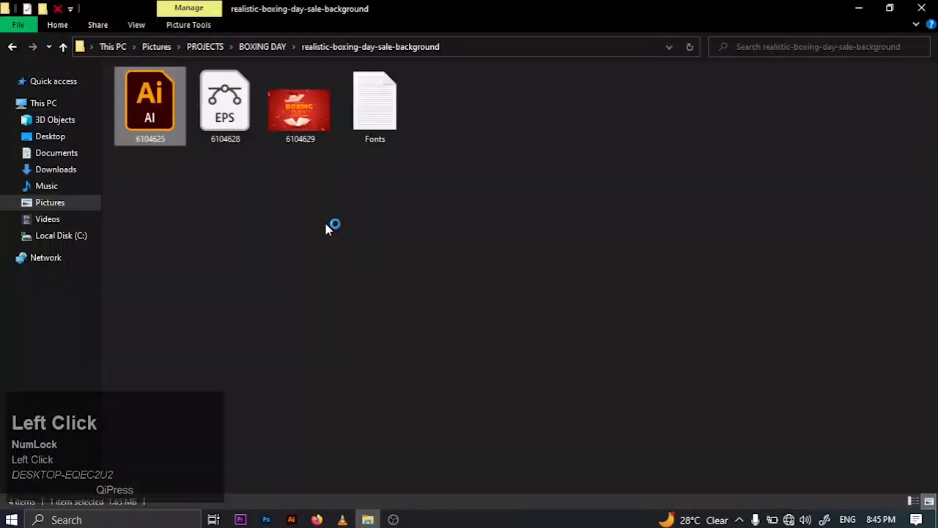
pyautogui.click(279, 46)
pyautogui.moveTo(374, 146); pyautogui.dragTo(208, 141)
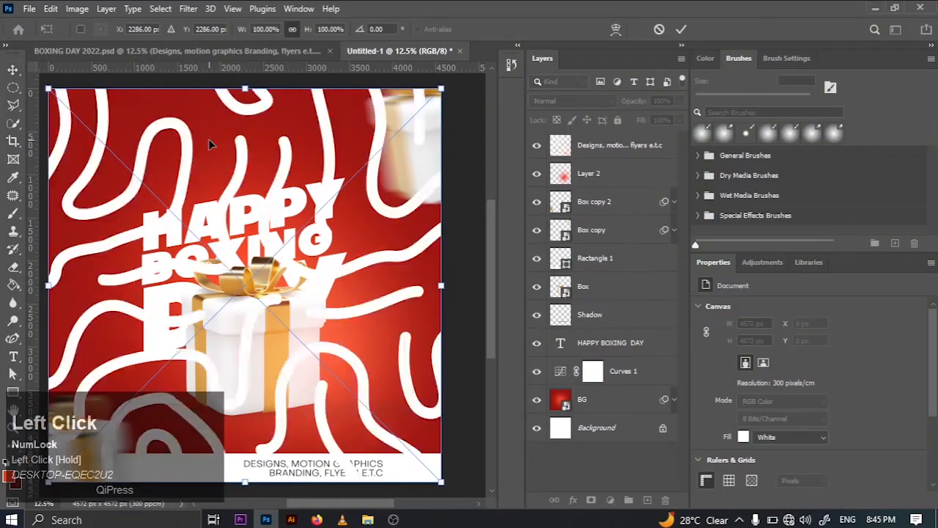
pyautogui.click(682, 29)
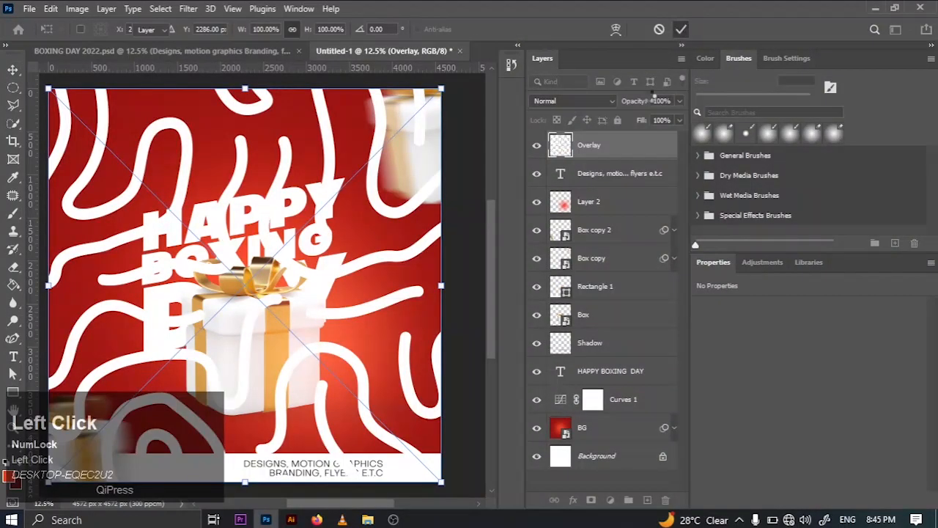
pyautogui.moveTo(598, 165); pyautogui.dragTo(601, 419)
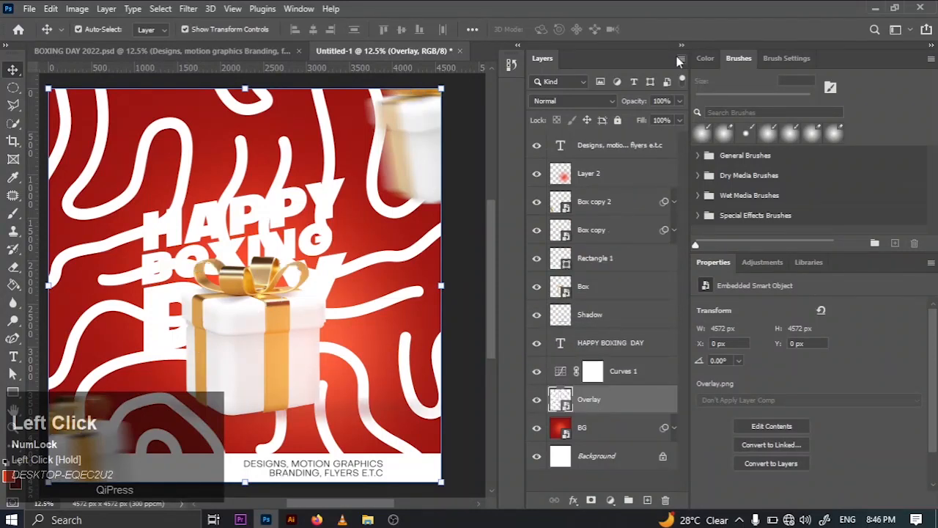
# Set the Overlay layer's blend mode to Overlay, reduce its opacity to about 9%, and deselect it
pyautogui.click(587, 101)
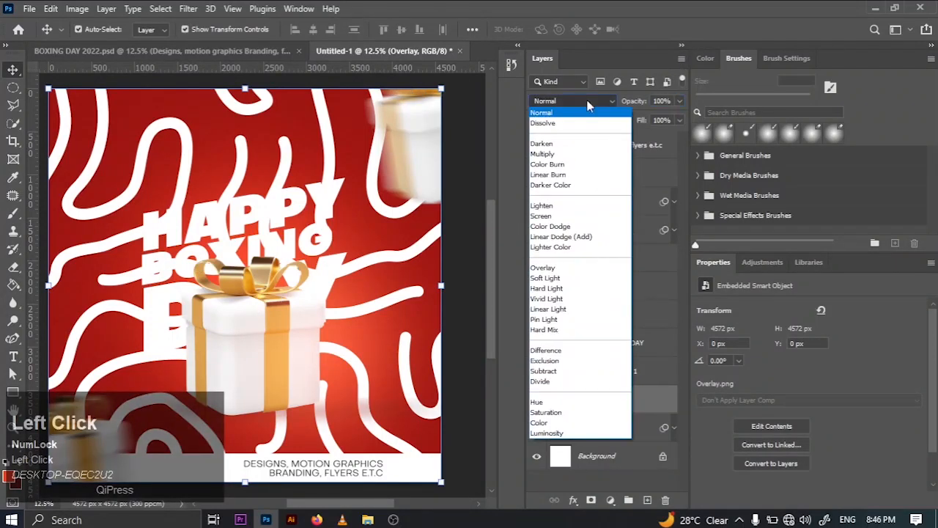
pyautogui.click(555, 268)
pyautogui.click(679, 102)
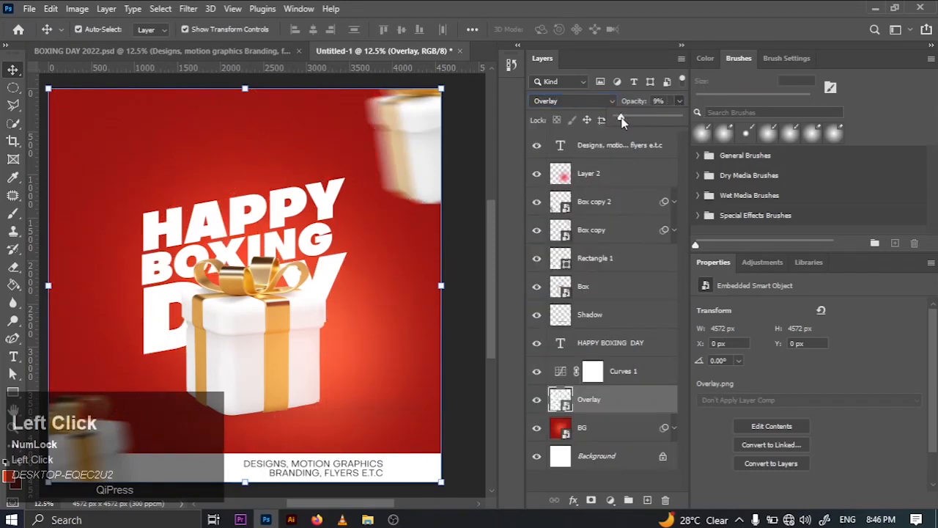
pyautogui.moveTo(617, 116); pyautogui.dragTo(621, 117)
pyautogui.click(474, 177)
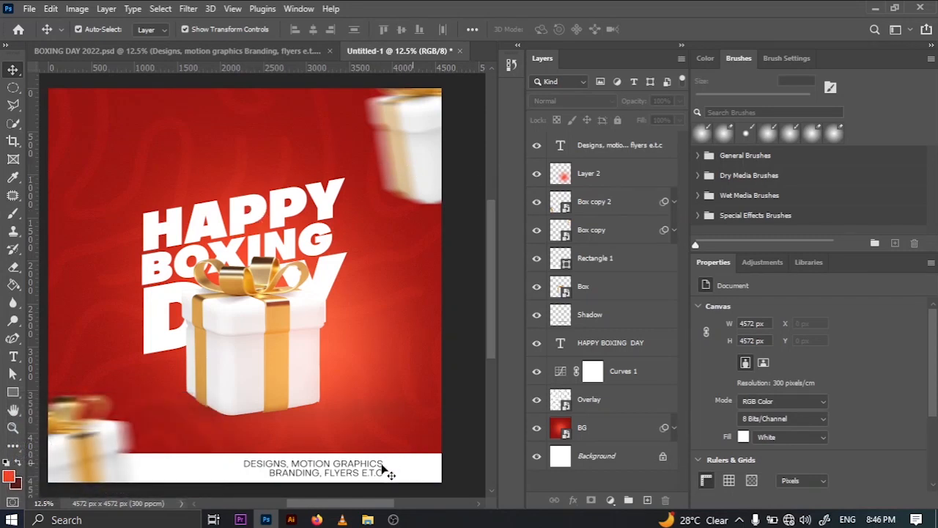
# Switch to Illustrator with 6104625.ai and expand the OBJECTS layer and its group to list the sub-groups
pyautogui.click(291, 519)
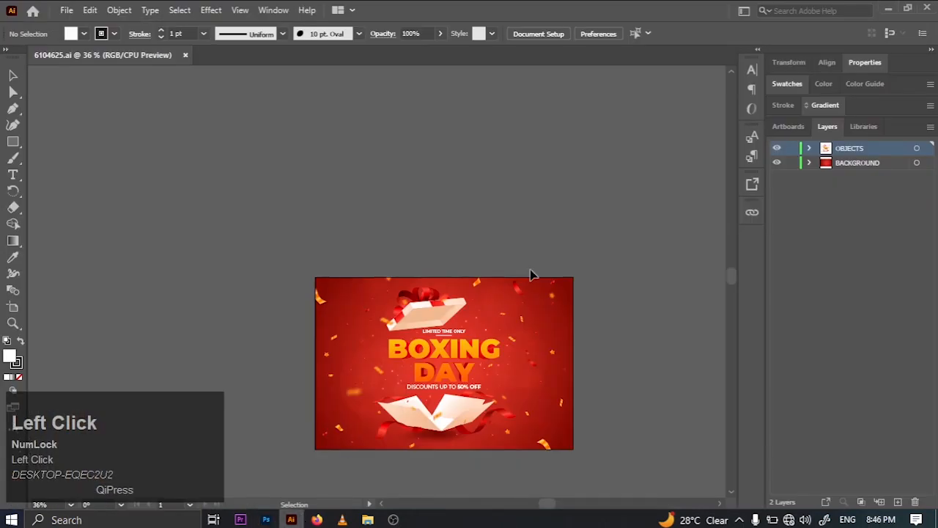
pyautogui.hotkey('ctrl', '0')
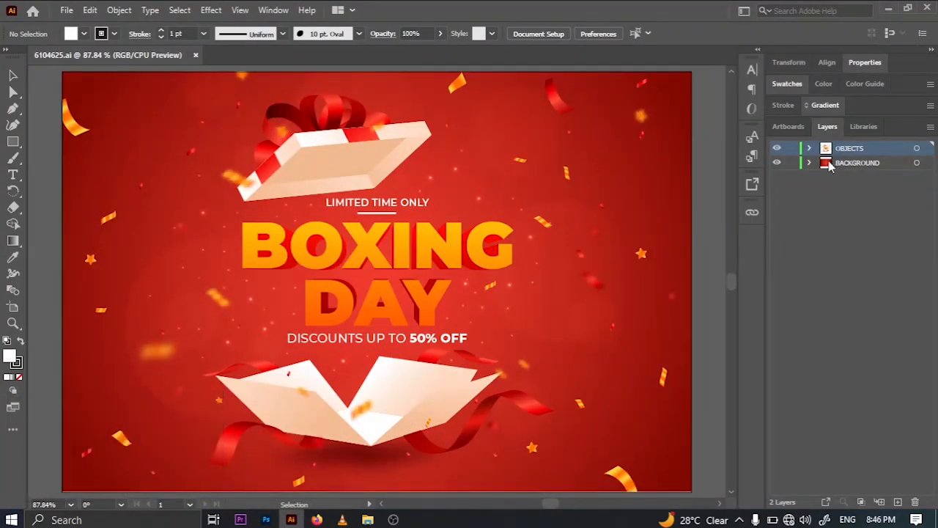
pyautogui.click(778, 164)
pyautogui.click(778, 163)
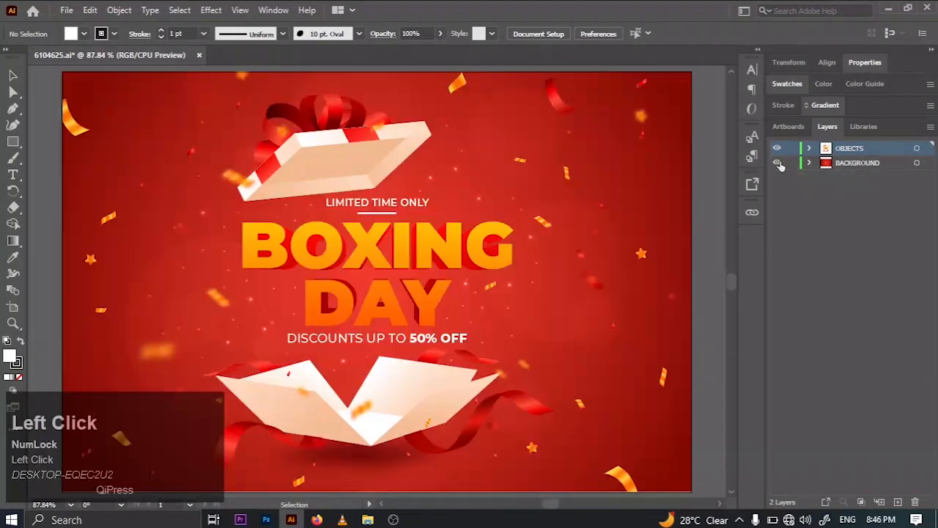
pyautogui.click(810, 149)
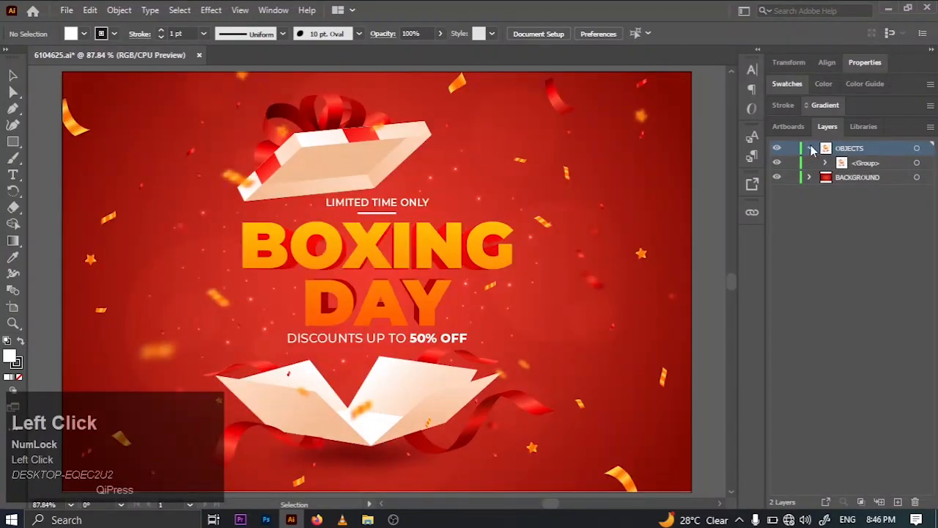
pyautogui.click(825, 163)
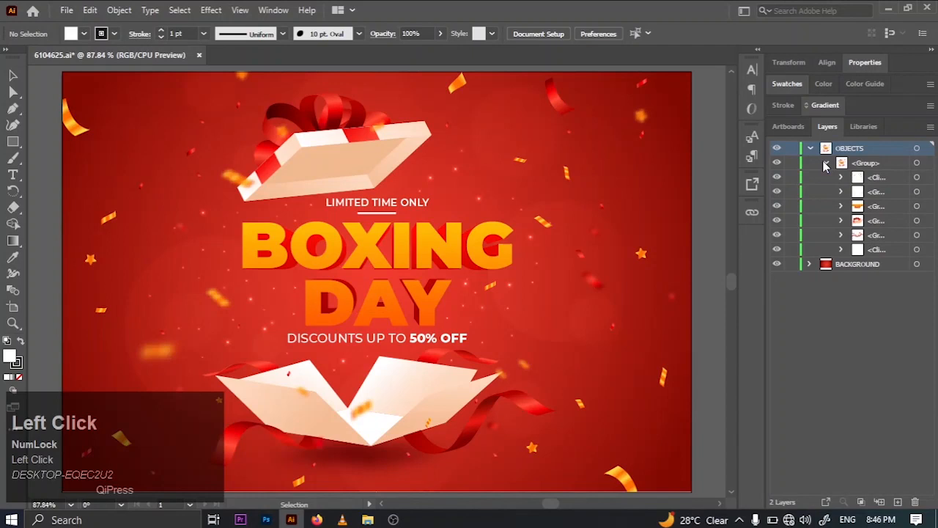
# Hide every sub-group inside OBJECTS except the topmost clip group holding the confetti
pyautogui.click(778, 208)
pyautogui.click(777, 221)
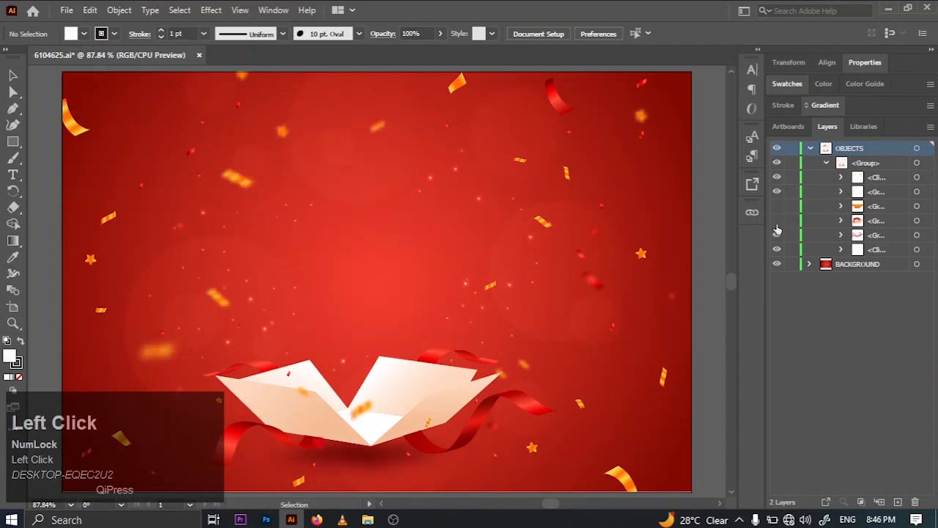
pyautogui.click(777, 236)
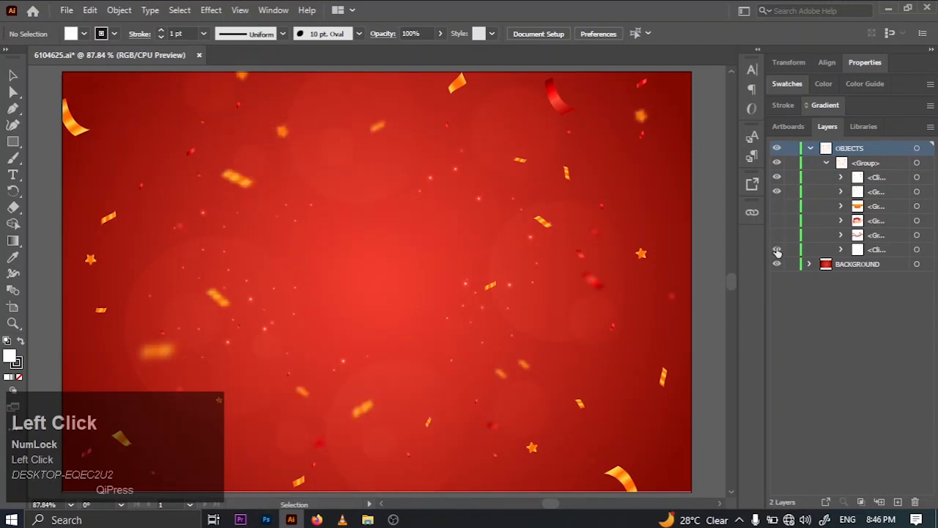
pyautogui.click(777, 250)
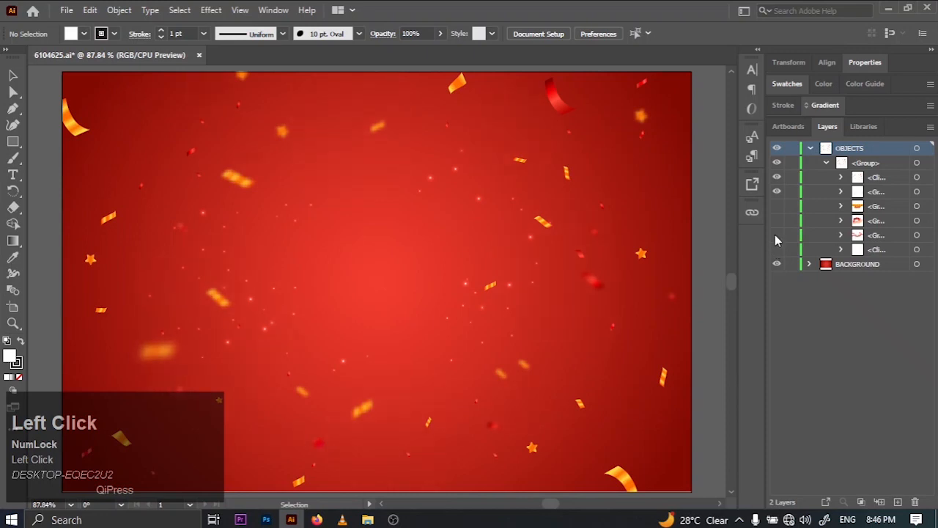
pyautogui.click(777, 192)
pyautogui.click(777, 176)
pyautogui.click(777, 177)
# Bring the confetti clip group into Photoshop's Untitled-1 as a smart object about 4361 px wide, at about X 27 px, Y 883 px
pyautogui.click(916, 178)
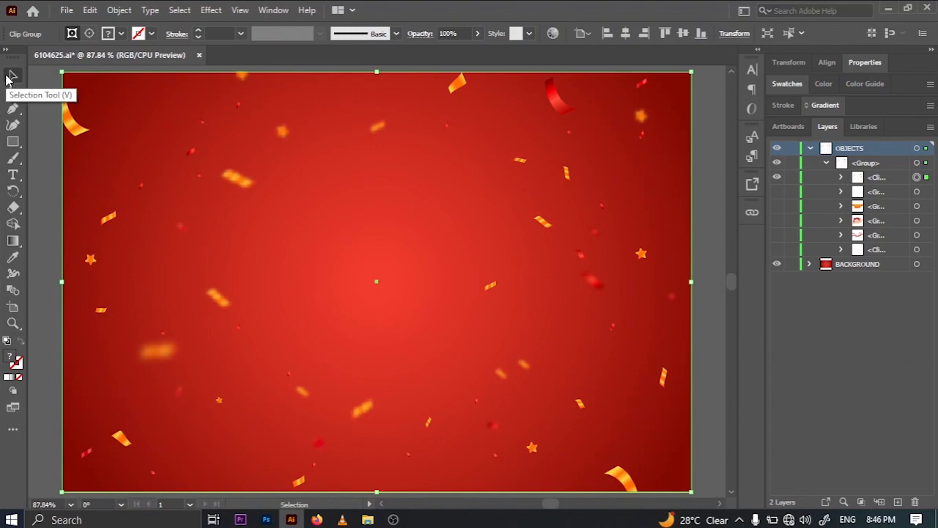
pyautogui.click(10, 79)
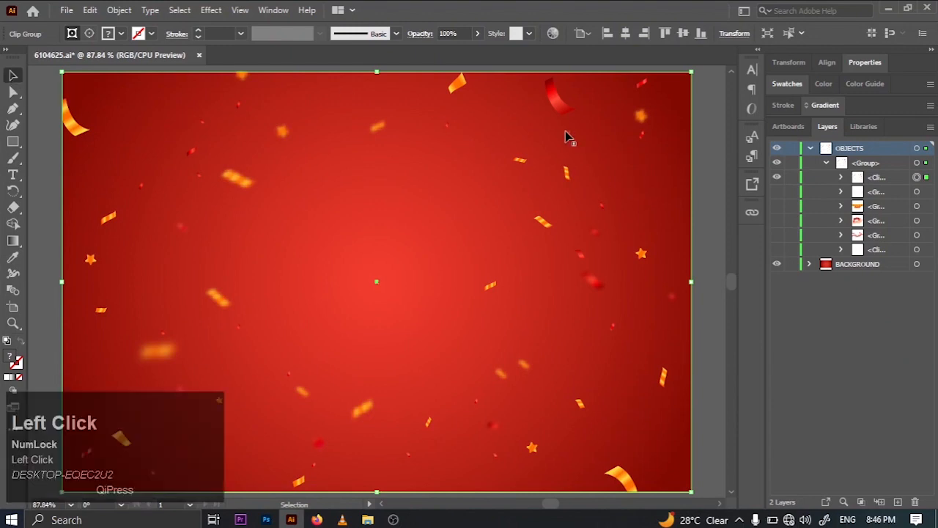
pyautogui.moveTo(555, 101); pyautogui.dragTo(196, 152)
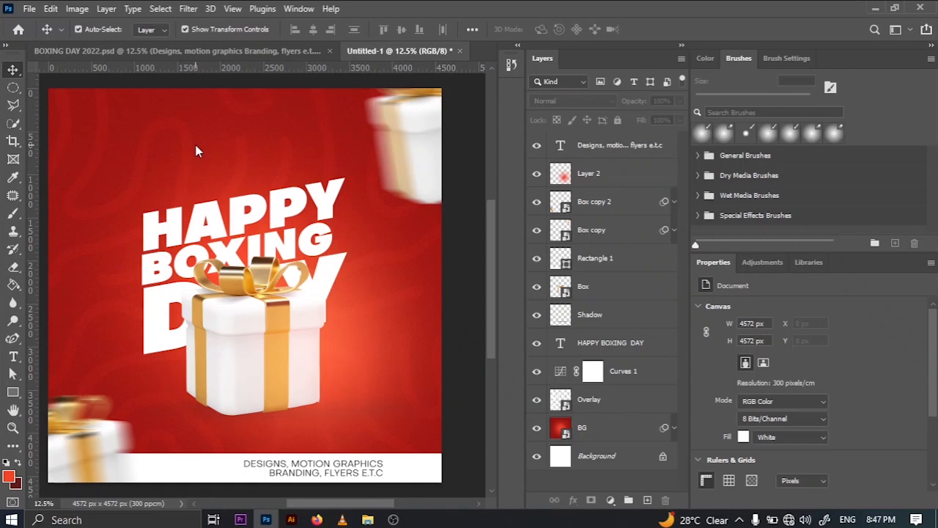
pyautogui.hotkey('ctrl', 't')
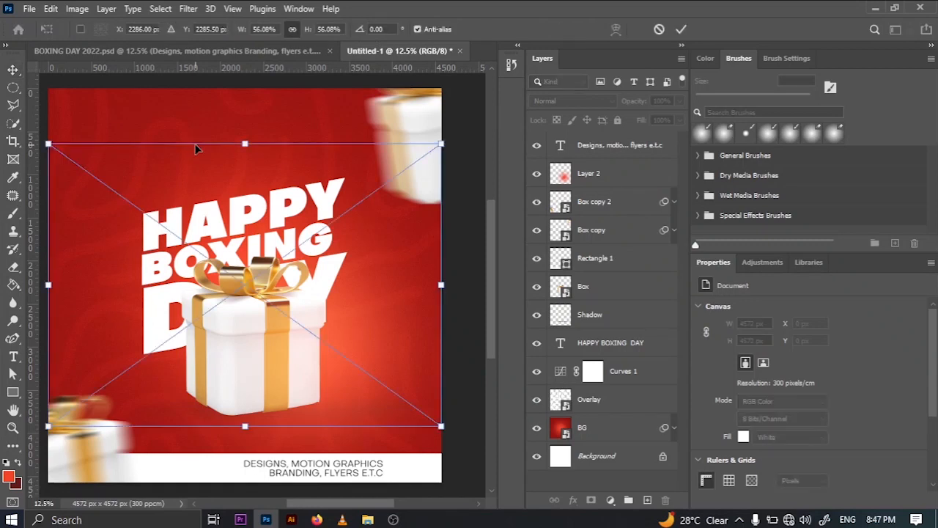
pyautogui.click(676, 33)
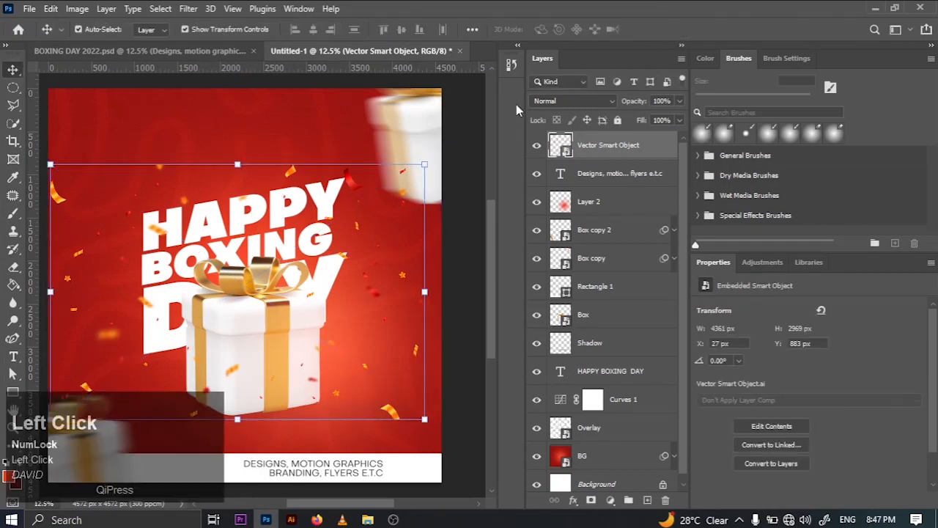
# Try enlarging the red BG layer to about 134%, undo the scaling, and deselect it
pyautogui.keyDown('ctrl'); pyautogui.click(357, 213); pyautogui.keyUp('ctrl')
pyautogui.hotkey('ctrl', '-')
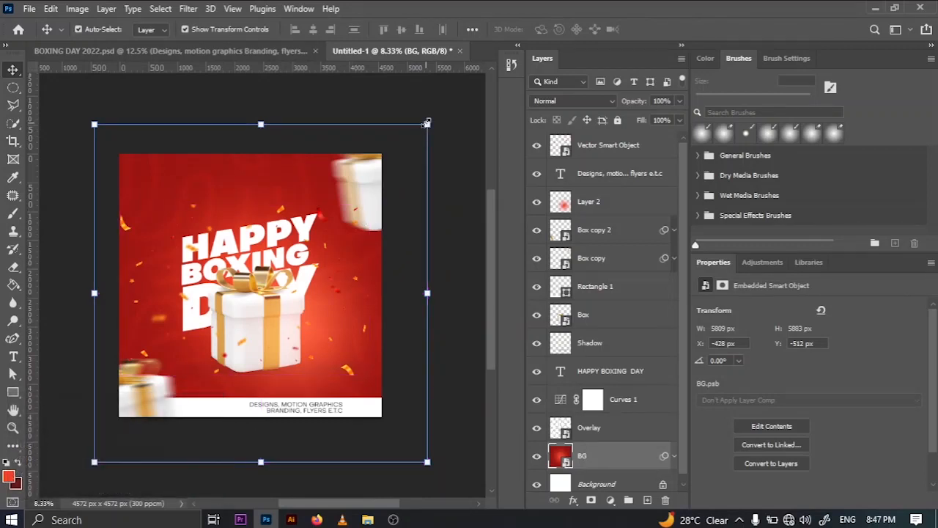
pyautogui.moveTo(427, 123); pyautogui.dragTo(516, 61)
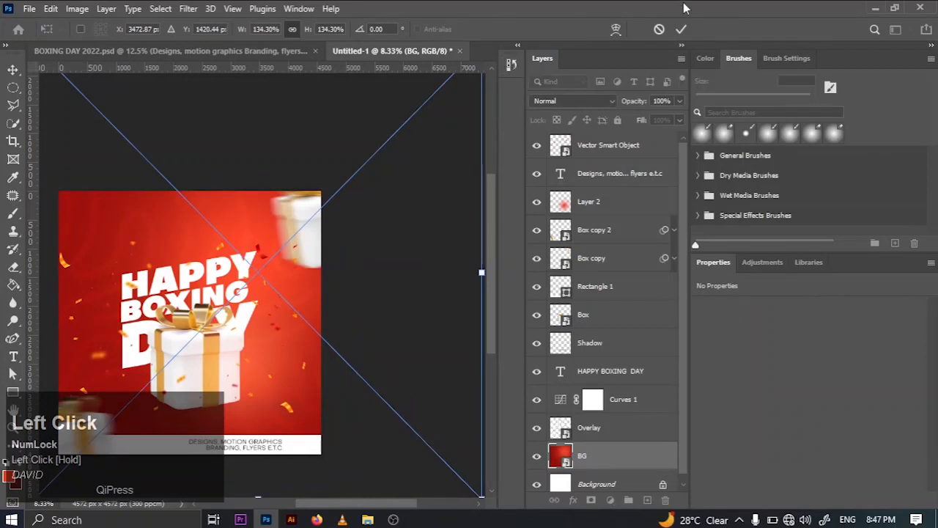
pyautogui.click(680, 29)
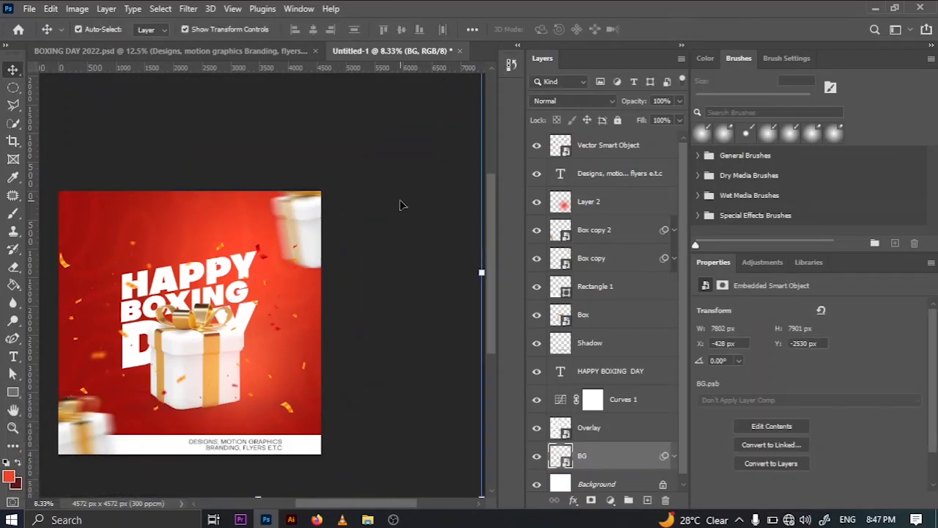
pyautogui.click(400, 200)
pyautogui.hotkey('ctrl', 'z')
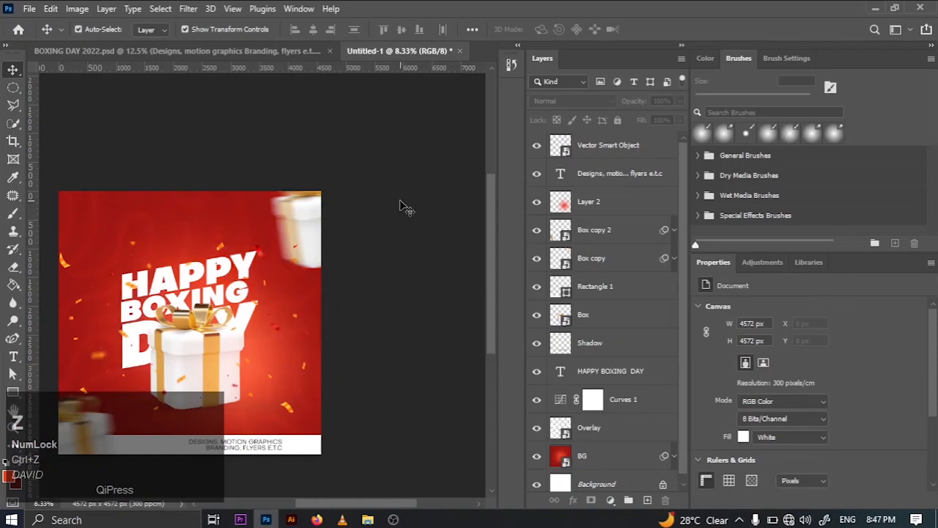
pyautogui.click(400, 200)
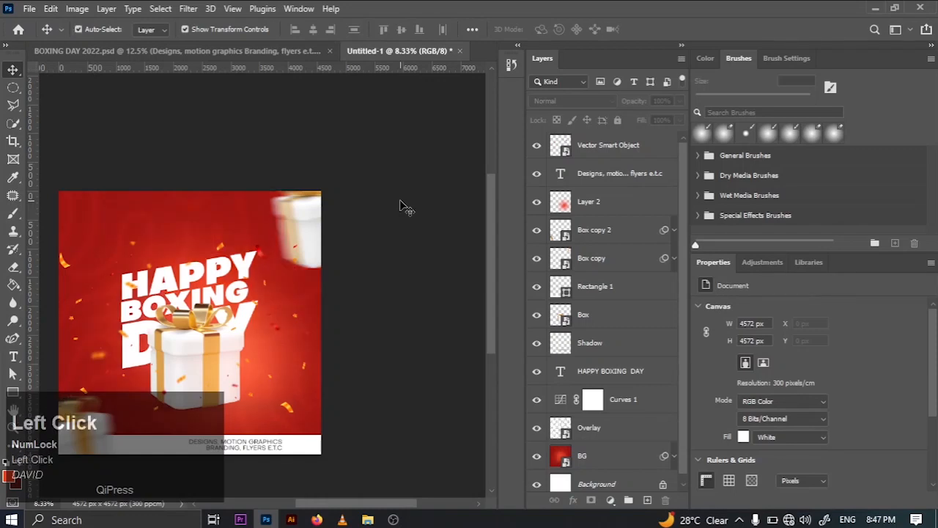
pyautogui.click(641, 159)
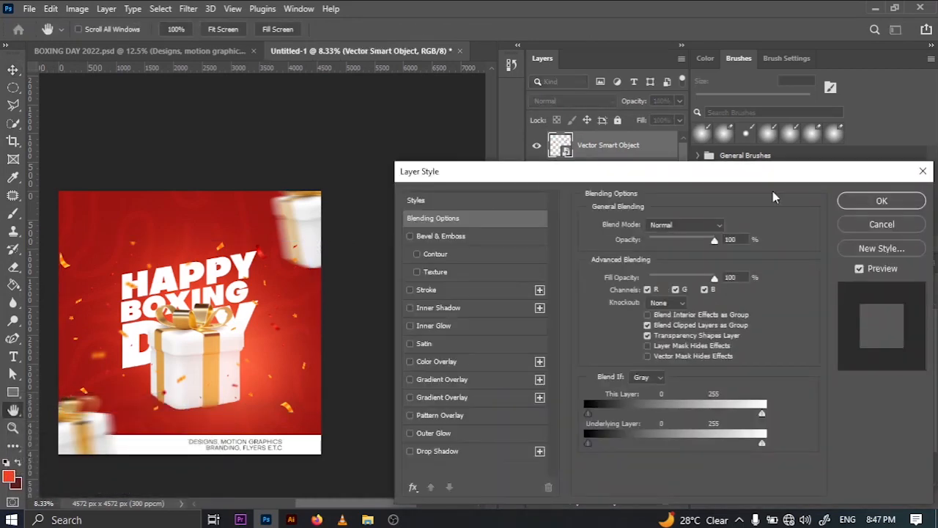
pyautogui.click(845, 222)
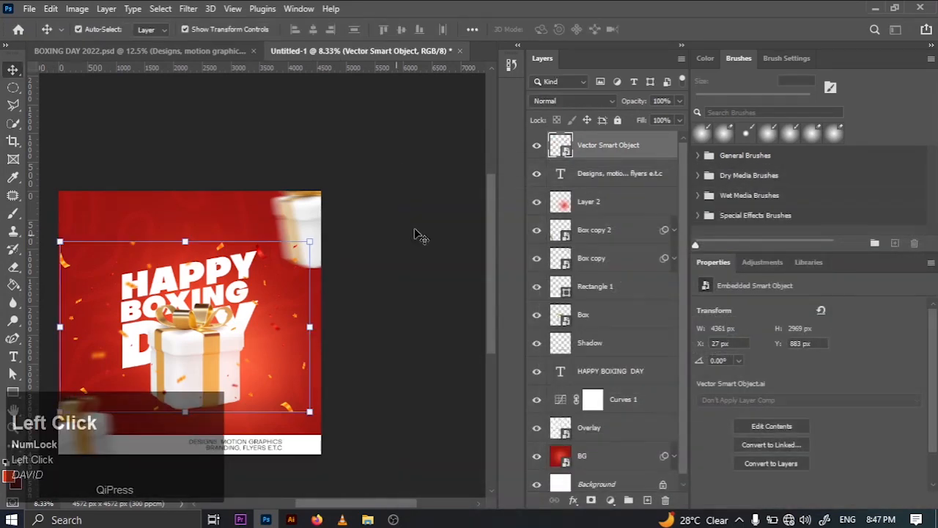
pyautogui.hotkey('ctrl', 't')
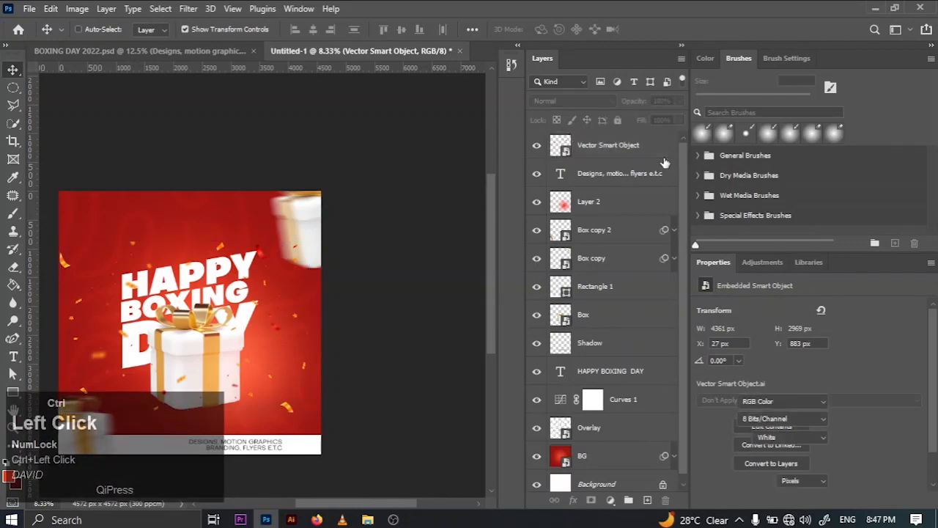
pyautogui.doubleClick(641, 150)
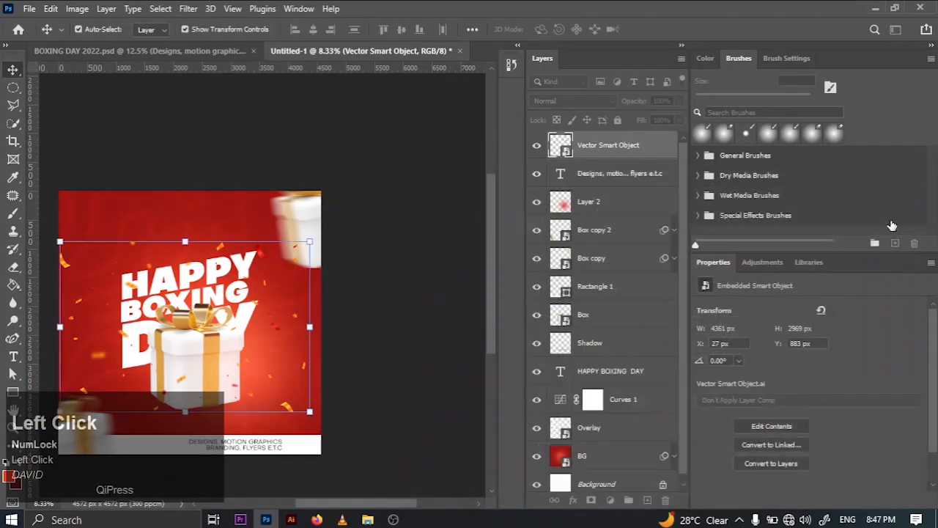
pyautogui.click(891, 220)
pyautogui.keyDown('ctrl'); pyautogui.click(890, 220); pyautogui.keyUp('ctrl')
pyautogui.hotkey('ctrl', 't')
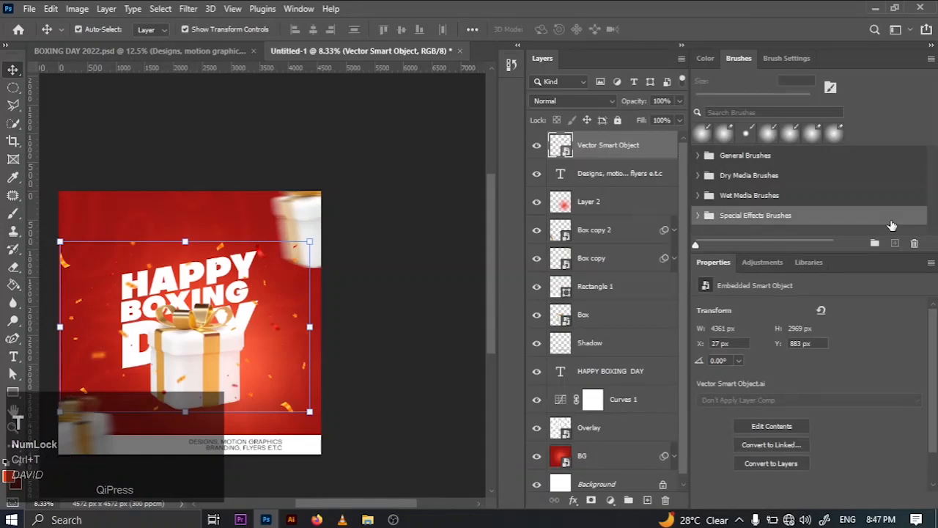
# Scale the confetti smart object to about 78.9% and centre it near X 2416 px, Y 2132 px so it covers the canvas
pyautogui.click(651, 156)
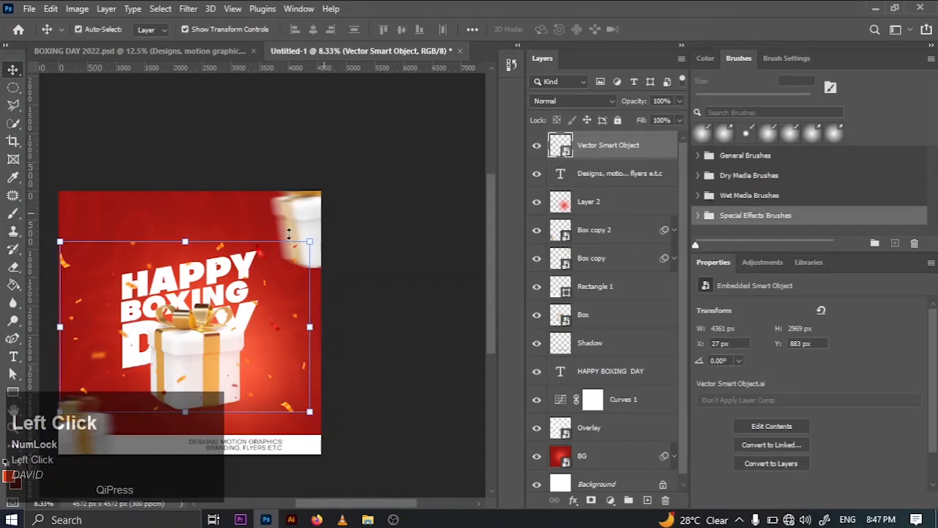
pyautogui.moveTo(309, 241); pyautogui.dragTo(417, 144)
pyautogui.moveTo(207, 327); pyautogui.dragTo(161, 372)
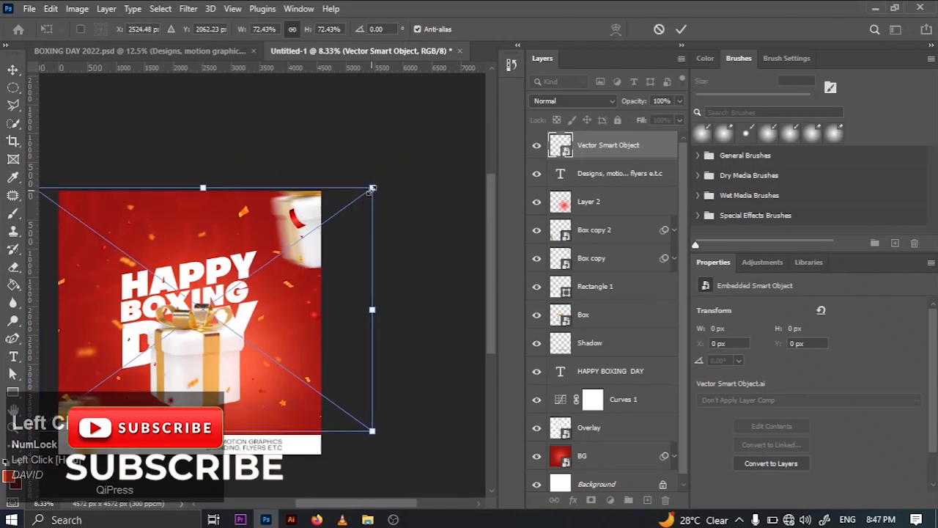
pyautogui.moveTo(372, 189); pyautogui.dragTo(397, 169)
pyautogui.moveTo(167, 380); pyautogui.dragTo(151, 393)
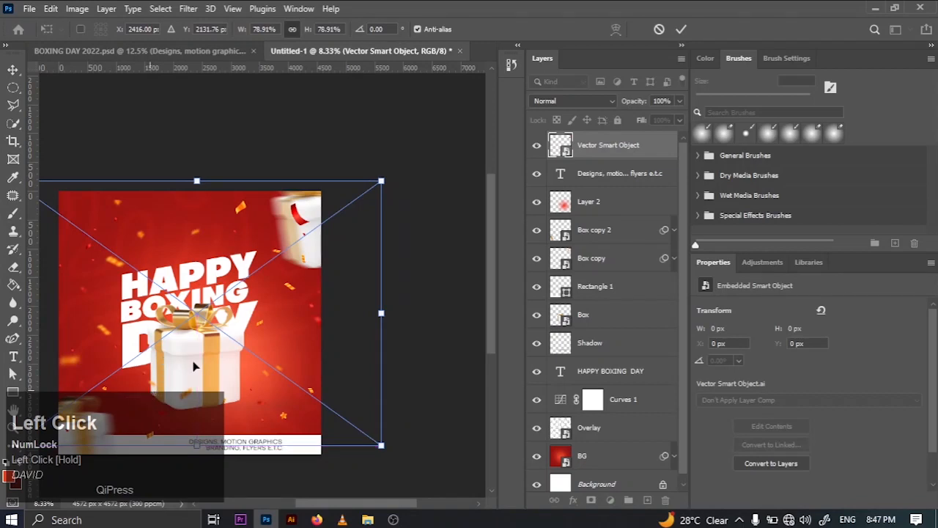
pyautogui.click(680, 29)
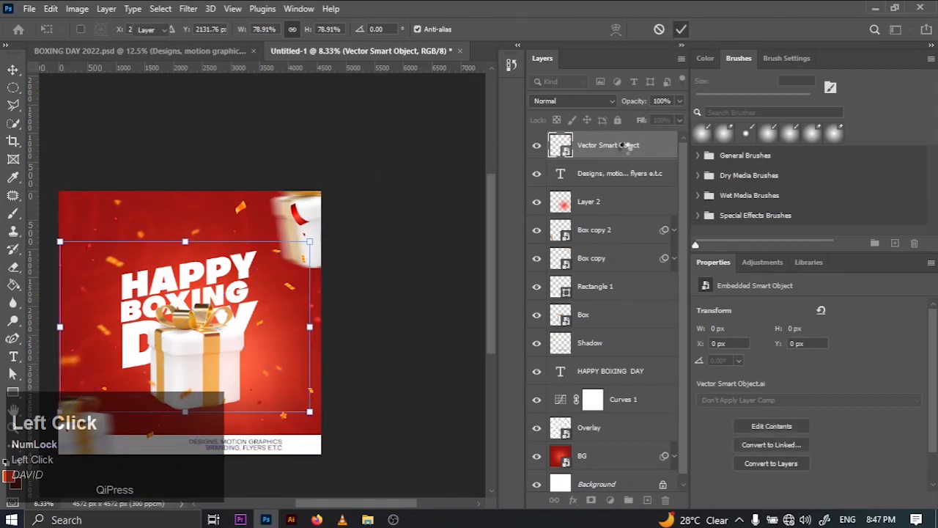
# Move the confetti smart object below the Box copy layers, directly above Rectangle 1, and deselect it
pyautogui.moveTo(620, 163); pyautogui.dragTo(628, 270)
pyautogui.click(419, 184)
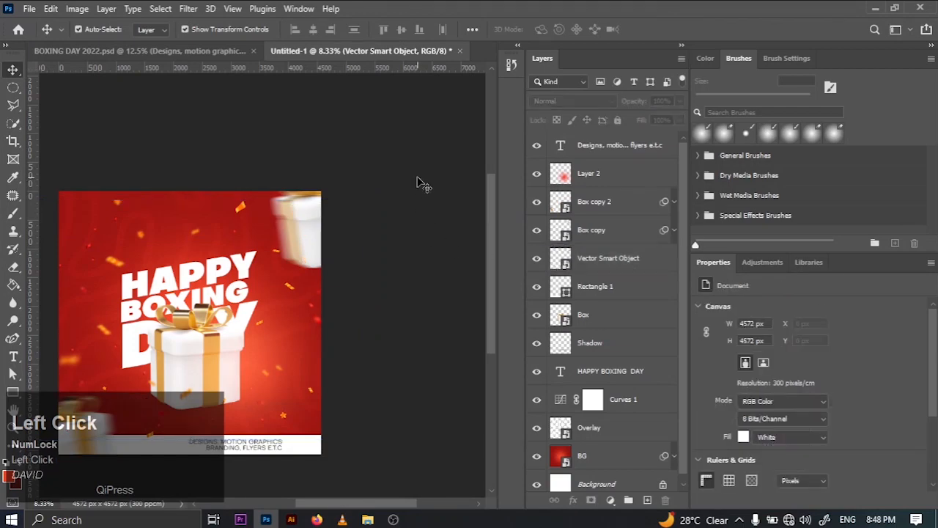
pyautogui.hotkey('ctrl', '0')
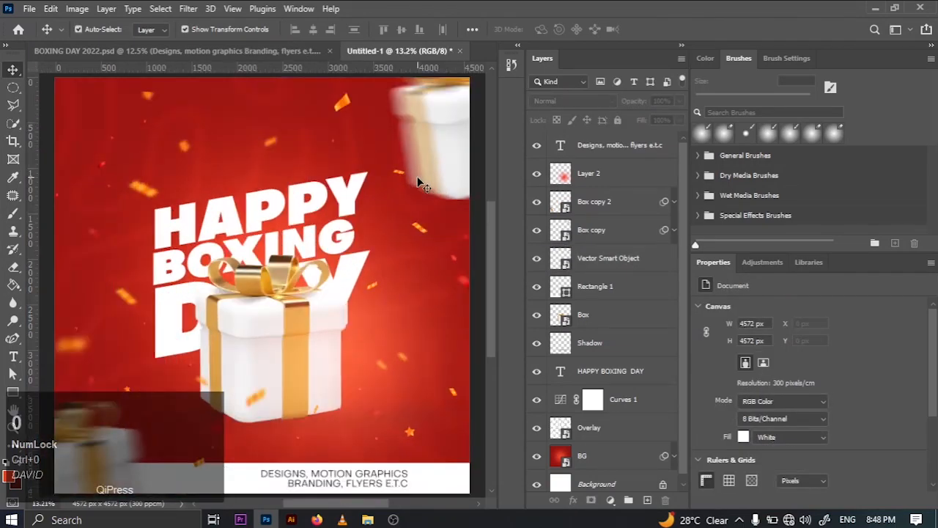
# Add a Curves adjustment layer above the footer text and shift its black point slightly inward to deepen the shadows
pyautogui.click(166, 51)
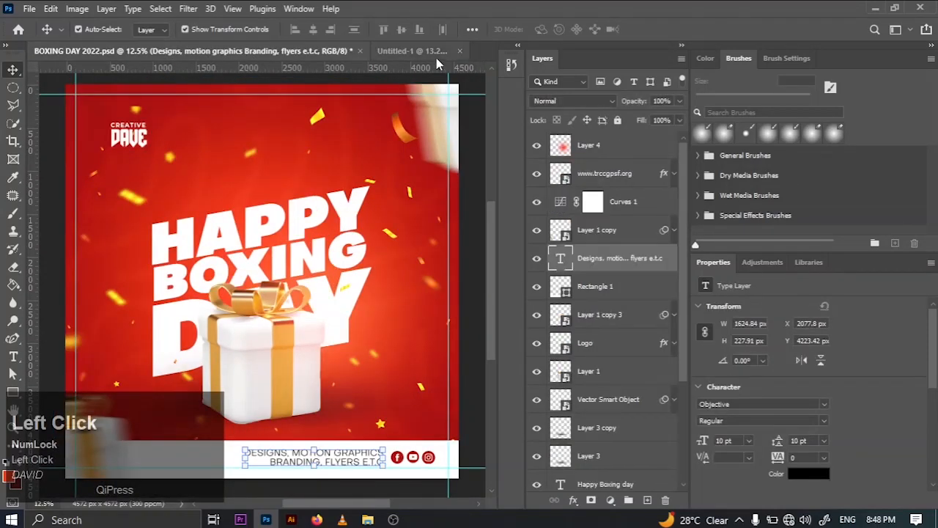
pyautogui.click(434, 55)
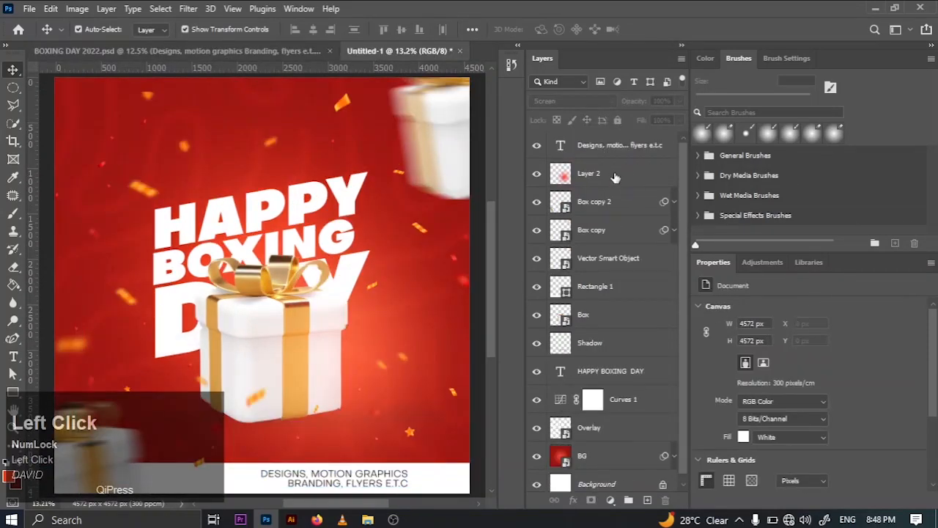
pyautogui.click(615, 177)
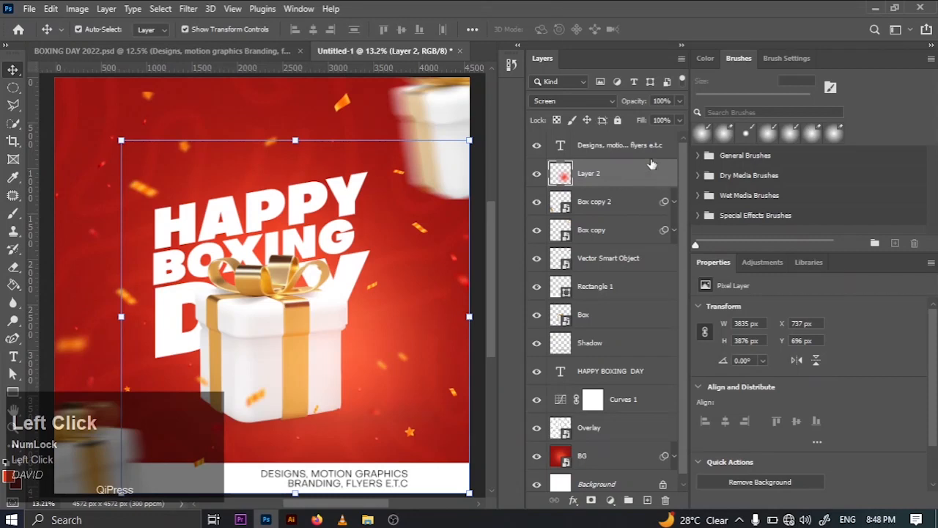
pyautogui.click(636, 146)
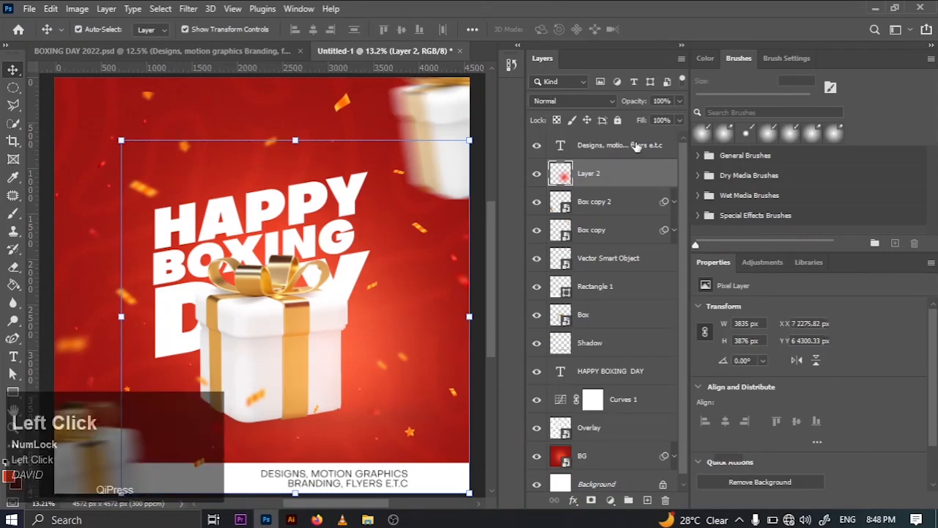
pyautogui.click(749, 260)
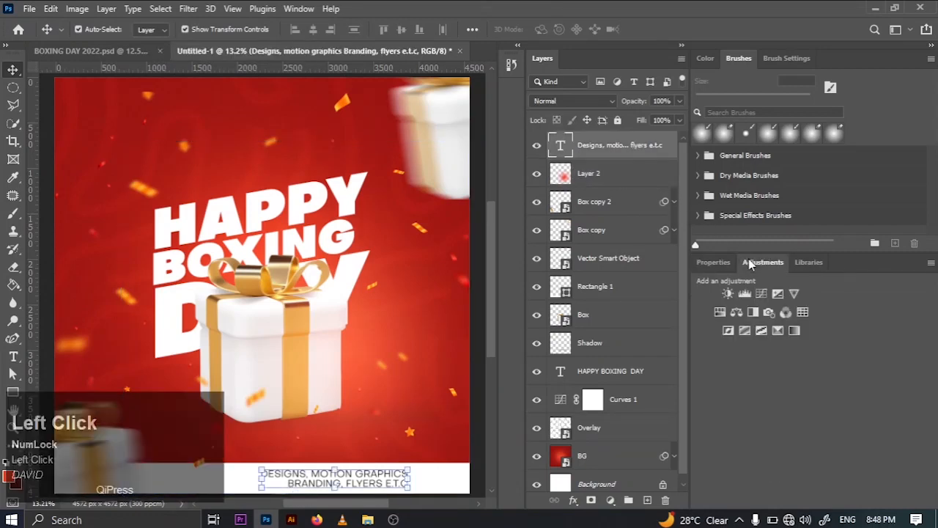
pyautogui.click(761, 291)
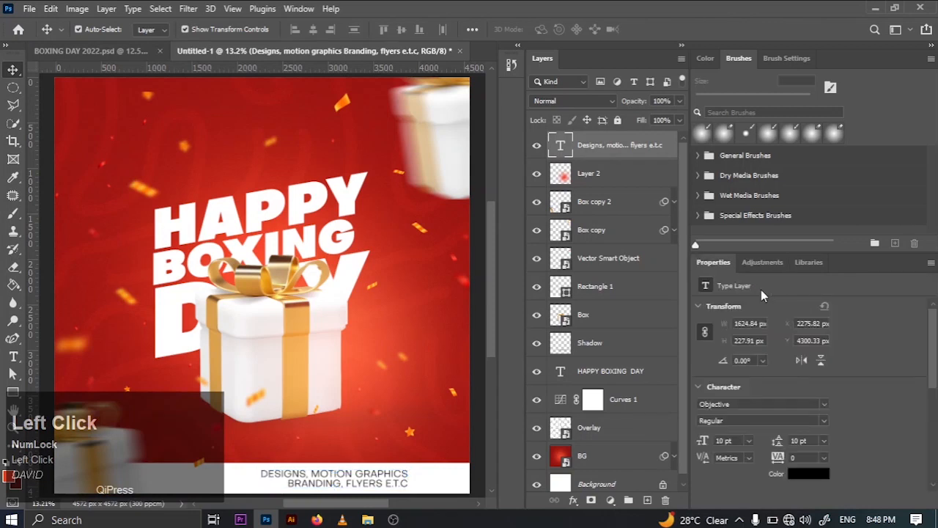
pyautogui.moveTo(929, 405)
pyautogui.mouseDown()
pyautogui.moveTo(933, 425)
pyautogui.moveTo(933, 403)
pyautogui.mouseUp()
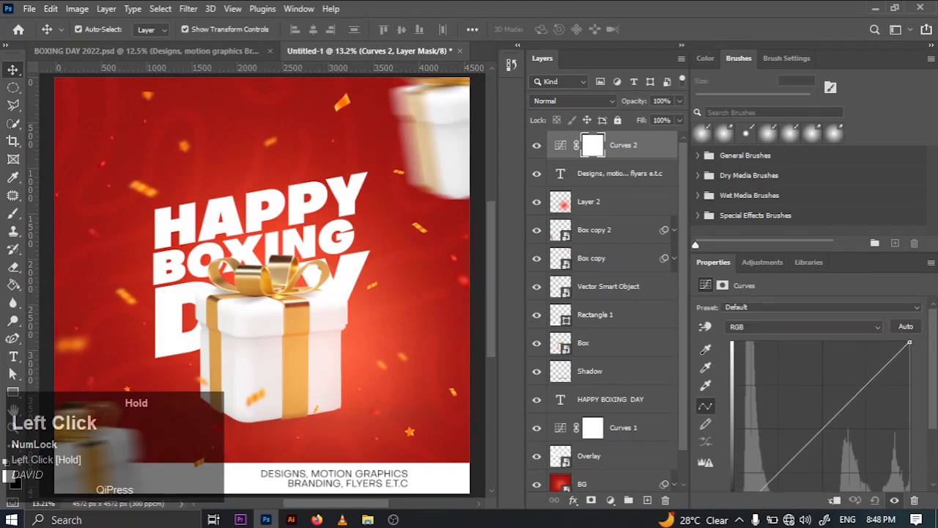
pyautogui.moveTo(935, 333); pyautogui.dragTo(934, 359)
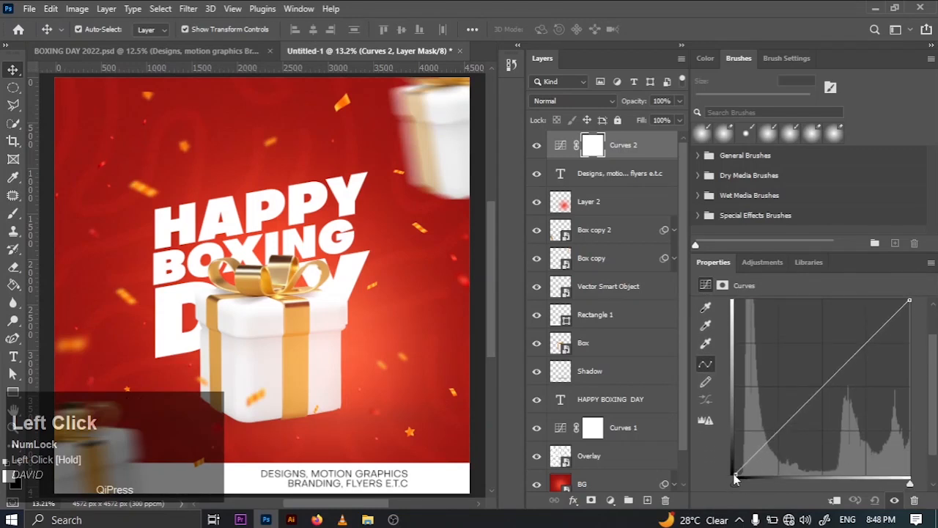
pyautogui.moveTo(736, 479); pyautogui.dragTo(749, 482)
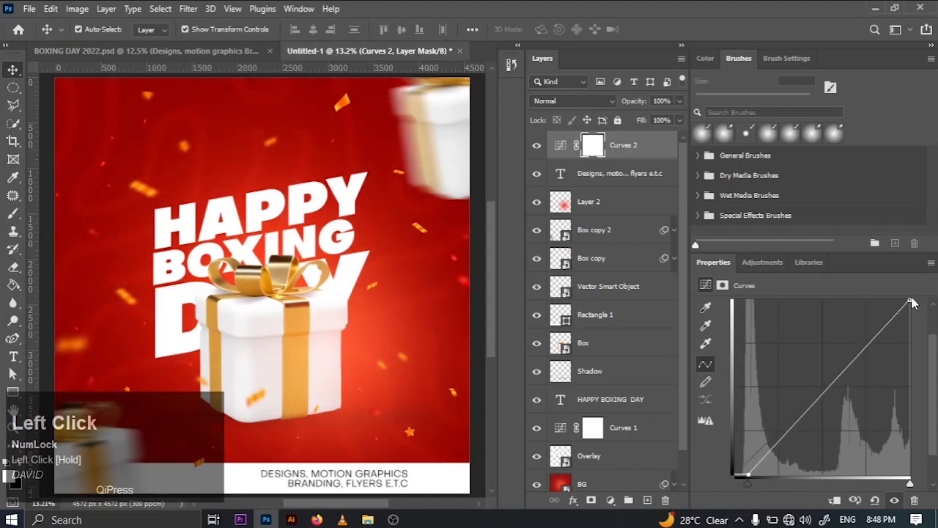
# Duplicate the Layer 2 glow and place the copy over the canvas's upper-left corner, at X -2185 px, Y -1590 px
pyautogui.click(198, 51)
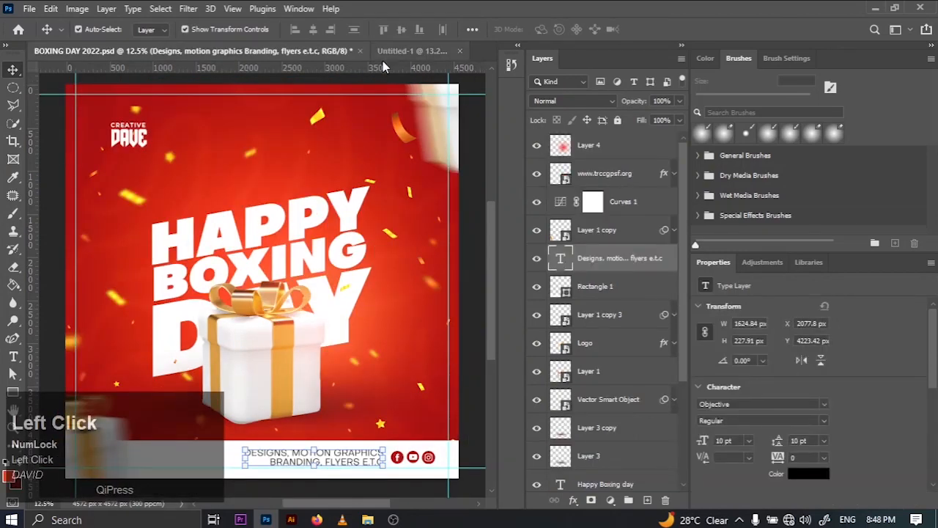
pyautogui.click(383, 56)
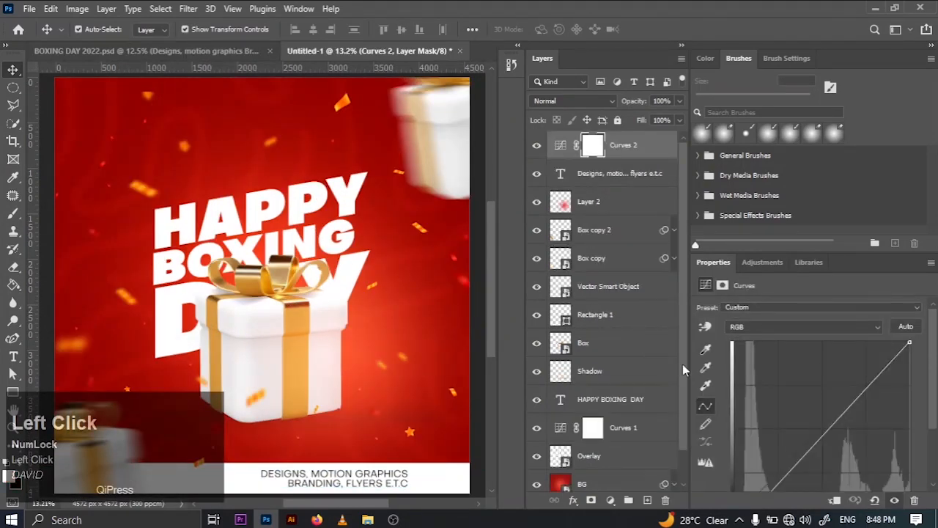
pyautogui.moveTo(682, 363); pyautogui.dragTo(613, 448)
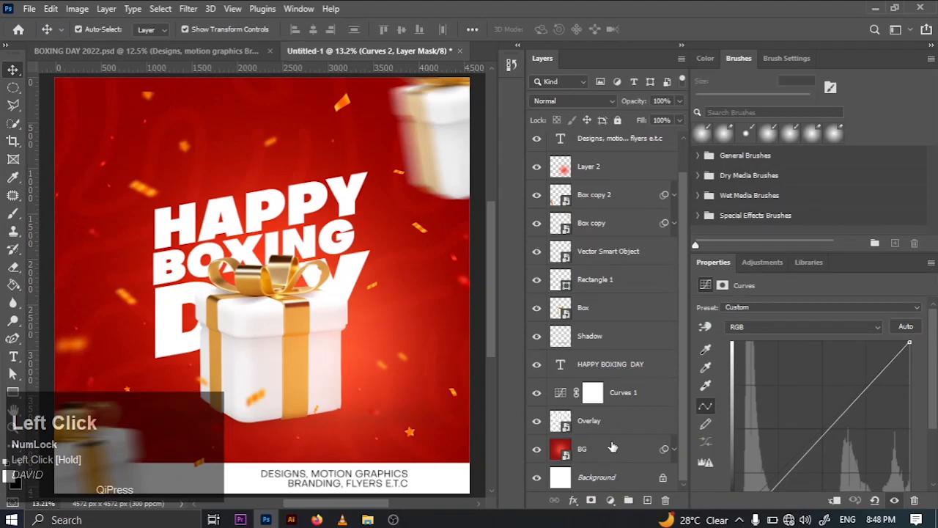
pyautogui.click(211, 52)
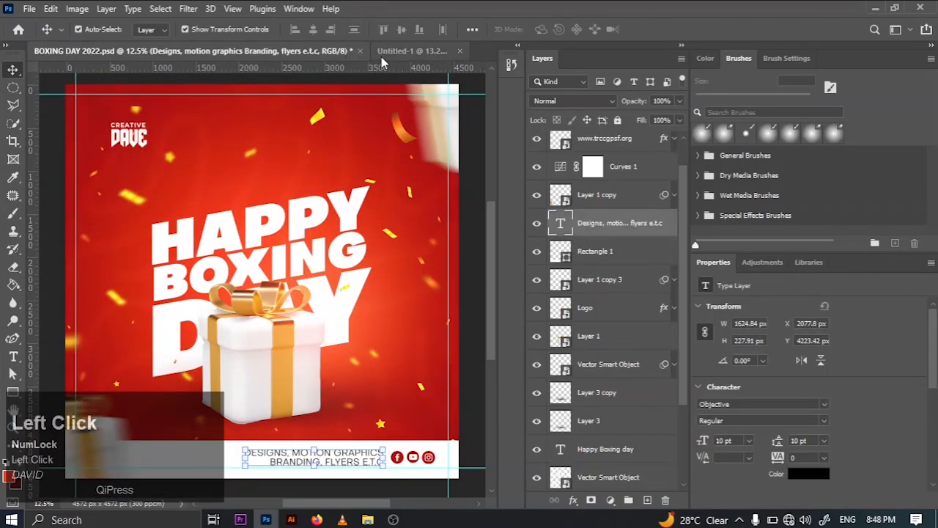
pyautogui.click(382, 57)
pyautogui.click(617, 205)
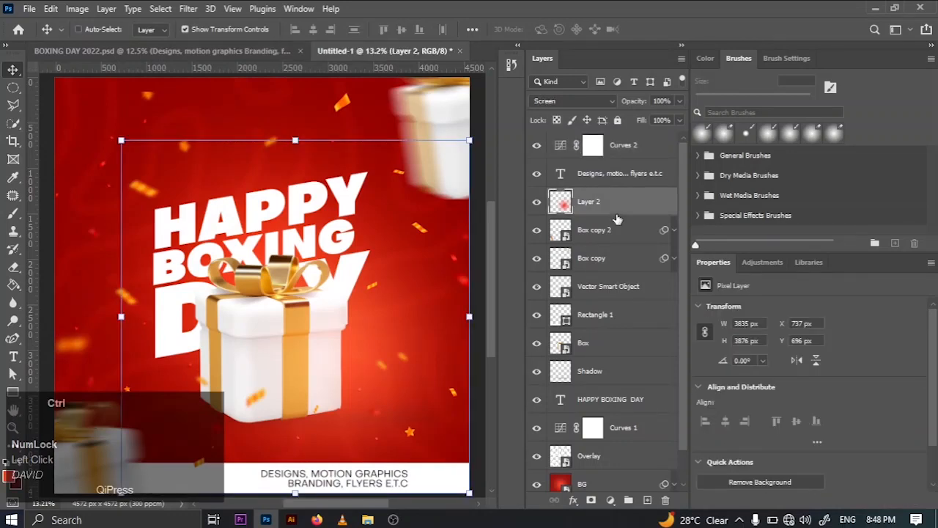
pyautogui.hotkey('ctrl', 'j')
pyautogui.moveTo(384, 324); pyautogui.dragTo(104, 132)
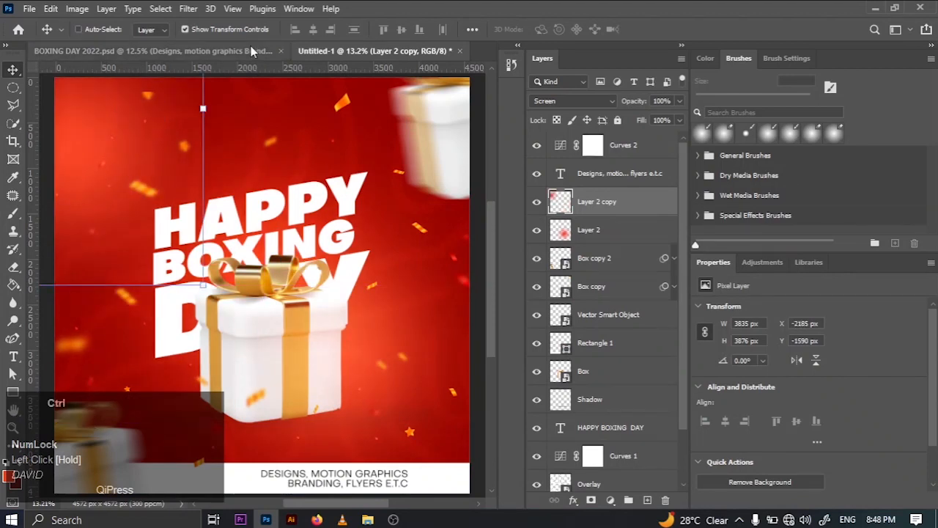
# Flip the duplicated glow horizontally with a width of -100% and reposition it in the canvas's upper-left corner
pyautogui.hotkey('ctrl', 't')
pyautogui.click(250, 29)
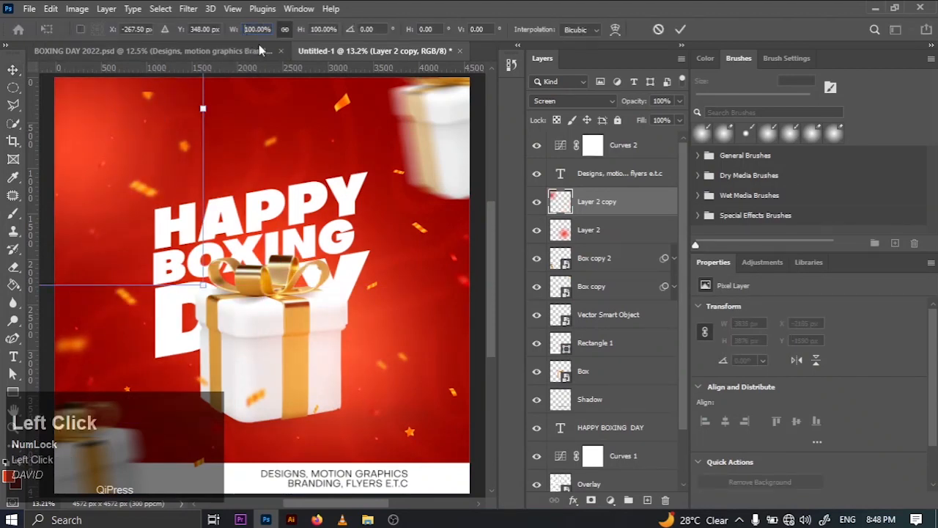
pyautogui.write('-100')
pyautogui.press('Return')
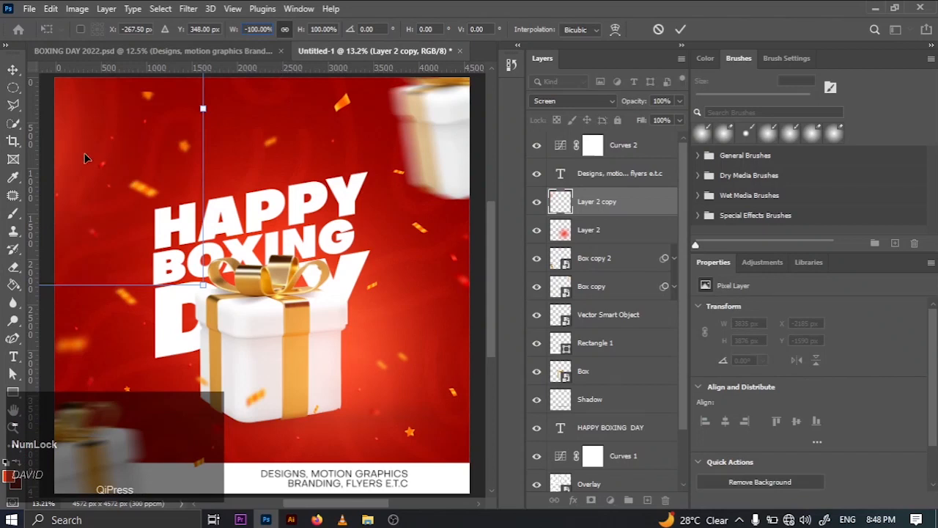
pyautogui.moveTo(67, 143); pyautogui.dragTo(133, 127)
pyautogui.click(681, 28)
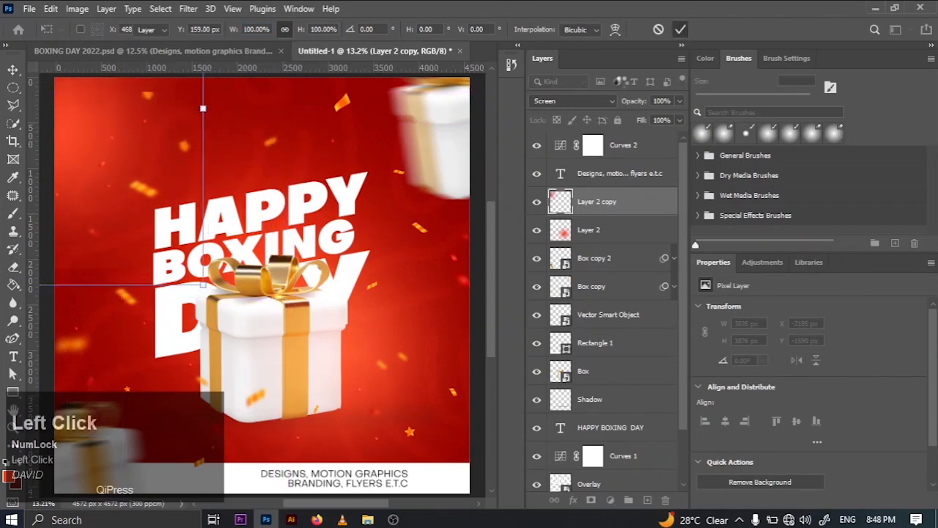
# Adjust the black point of the Curves 2 adjustment layer to input 14 and output 9
pyautogui.click(561, 150)
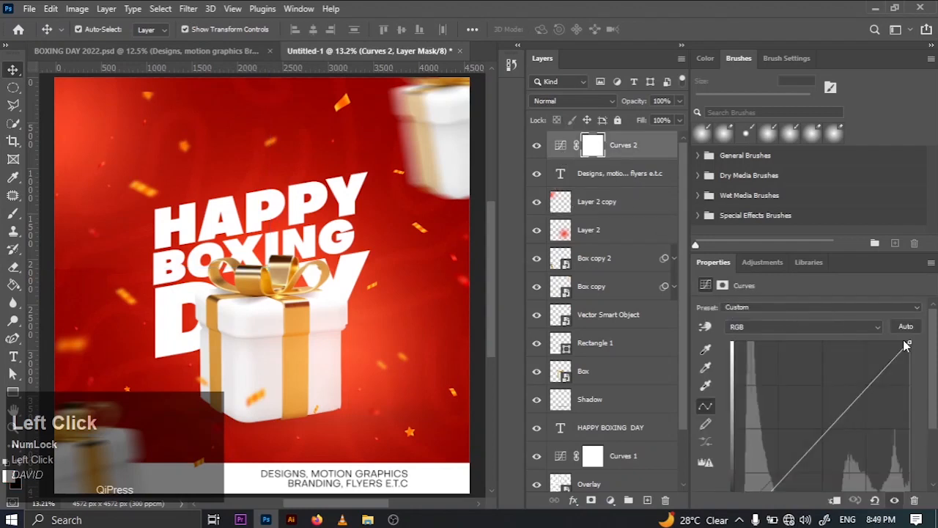
pyautogui.moveTo(933, 362); pyautogui.dragTo(935, 395)
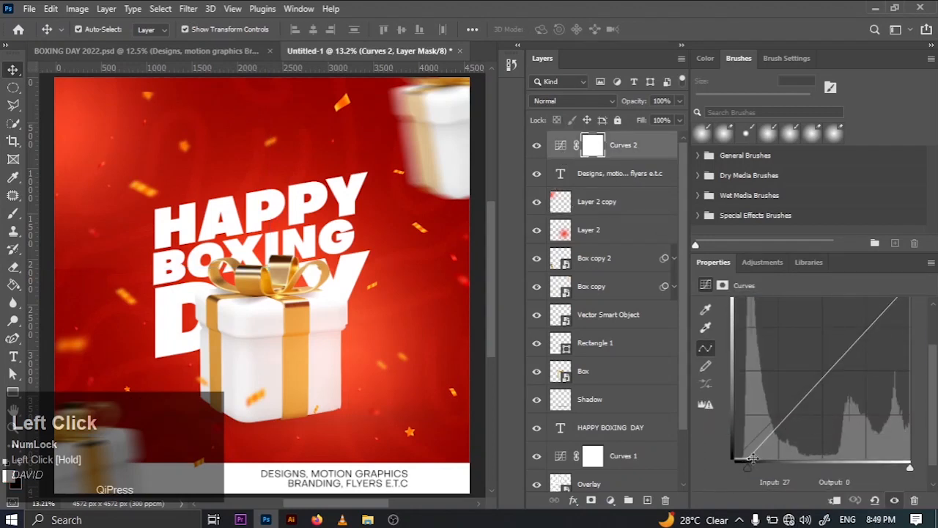
pyautogui.moveTo(752, 458); pyautogui.dragTo(744, 452)
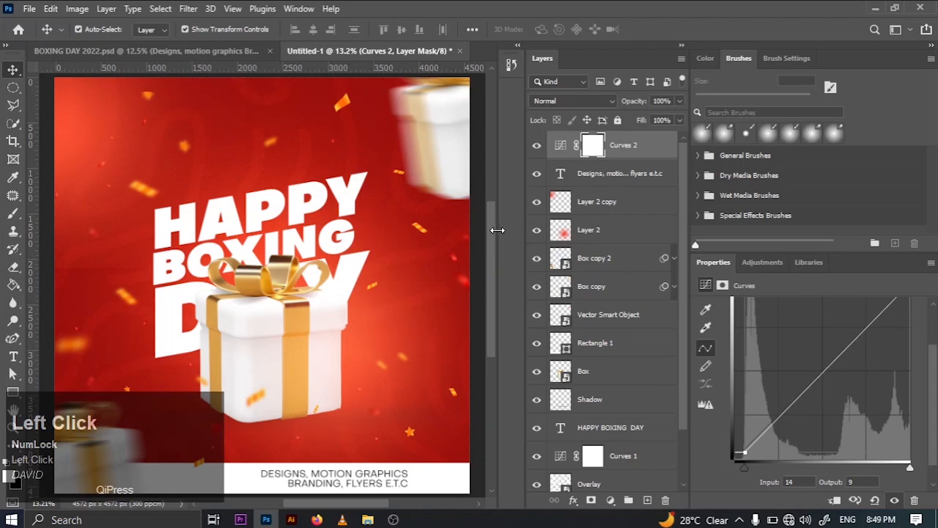
pyautogui.moveTo(489, 244); pyautogui.dragTo(489, 255)
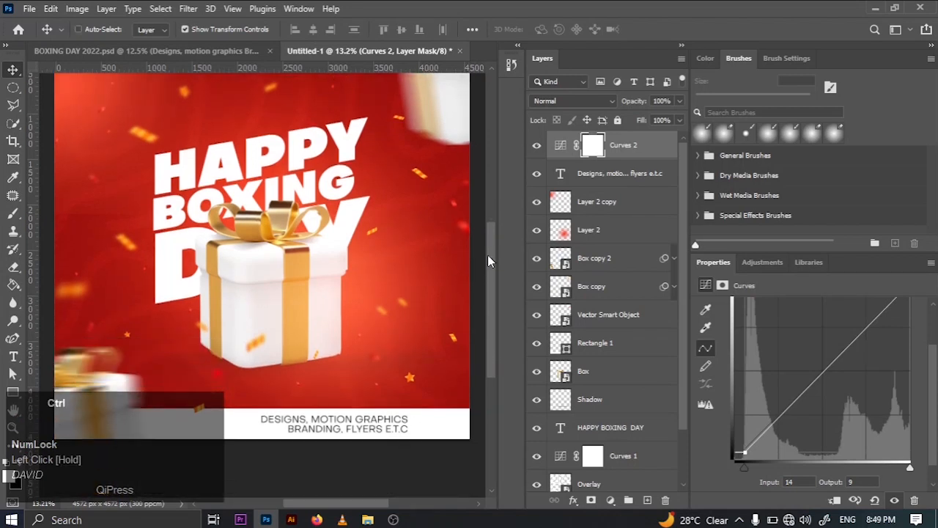
pyautogui.hotkey('ctrl', '-')
pyautogui.click(189, 50)
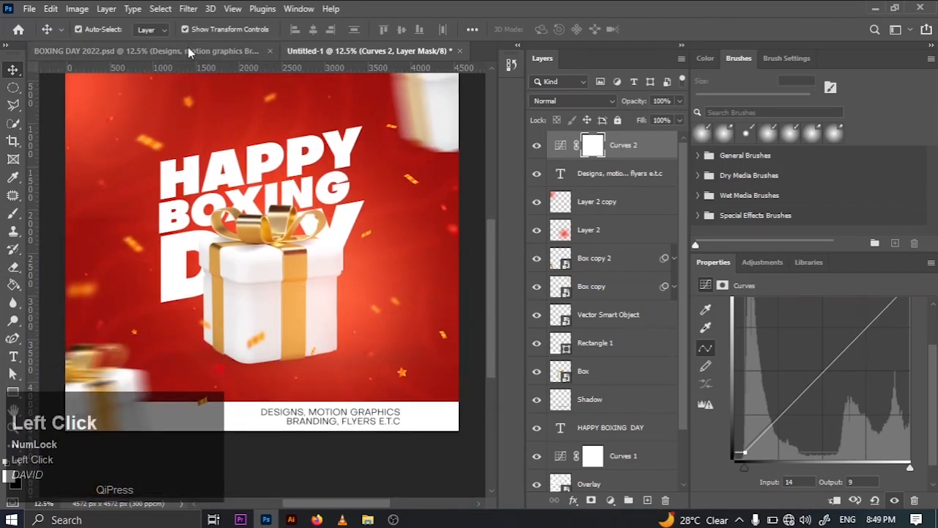
pyautogui.click(435, 464)
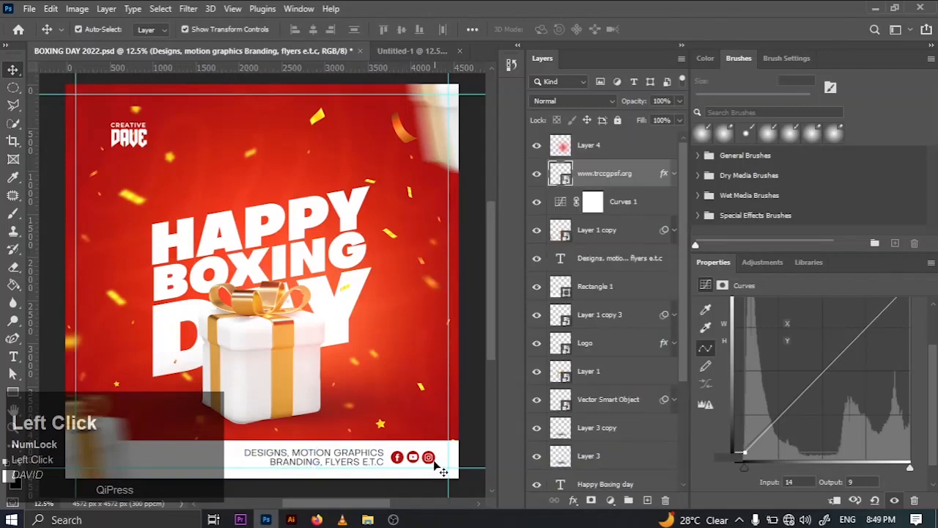
pyautogui.moveTo(642, 181); pyautogui.dragTo(379, 277)
pyautogui.hotkey('ctrl', 'z')
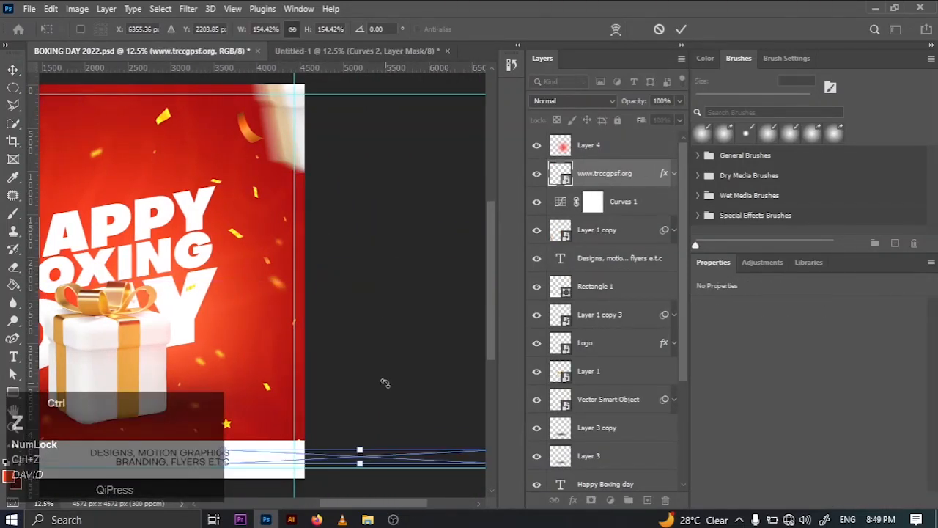
pyautogui.click(680, 28)
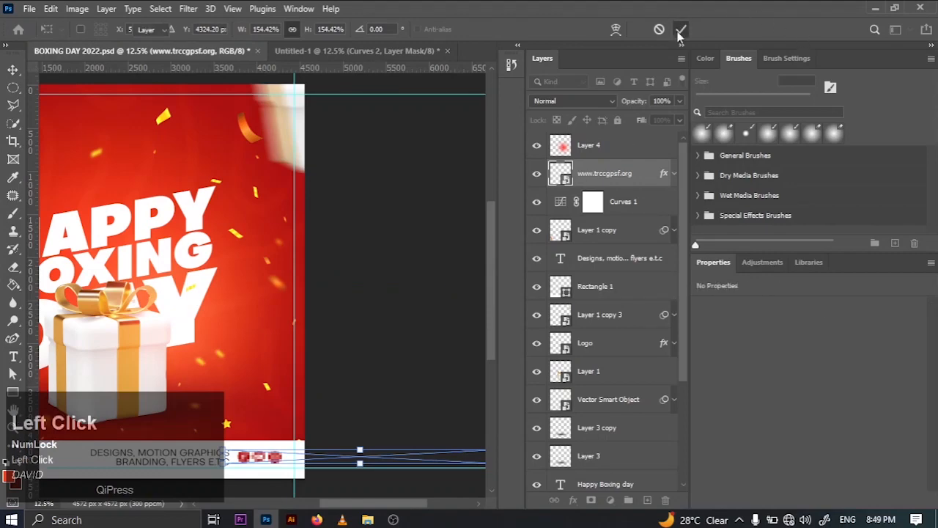
pyautogui.rightClick(611, 178)
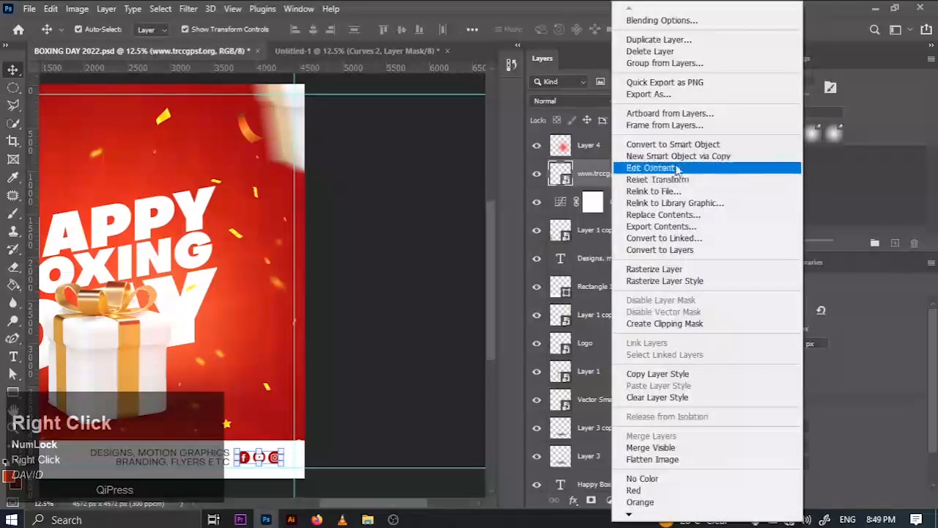
pyautogui.click(652, 40)
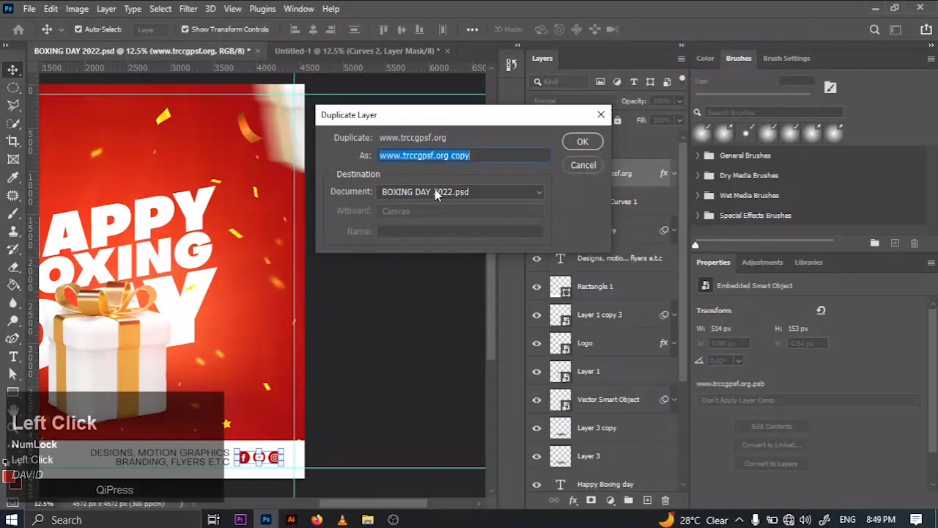
pyautogui.click(434, 192)
pyautogui.click(431, 215)
pyautogui.click(579, 141)
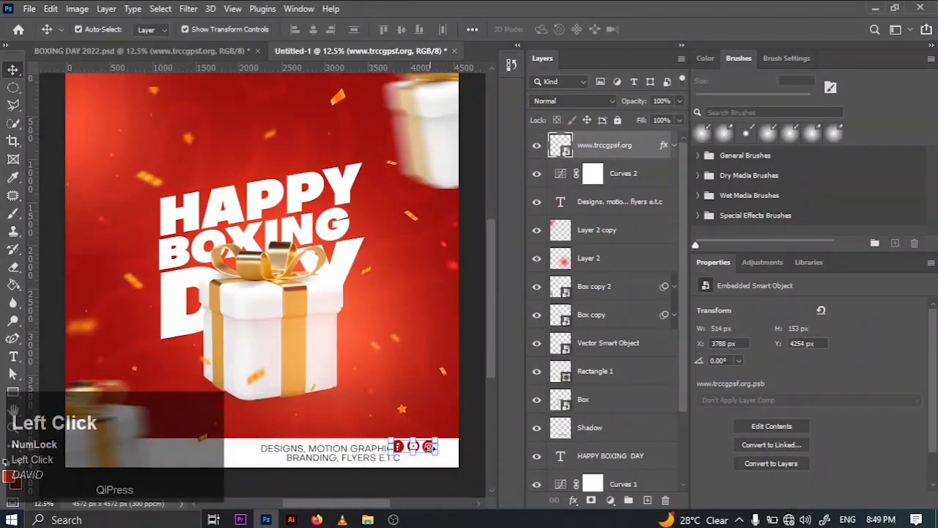
# Place the social icons beside the footer text at X 3925 px, Y 4326 px, and deselect them
pyautogui.moveTo(428, 451); pyautogui.dragTo(446, 453)
pyautogui.hotkey('ctrl', 'z')
pyautogui.click(437, 497)
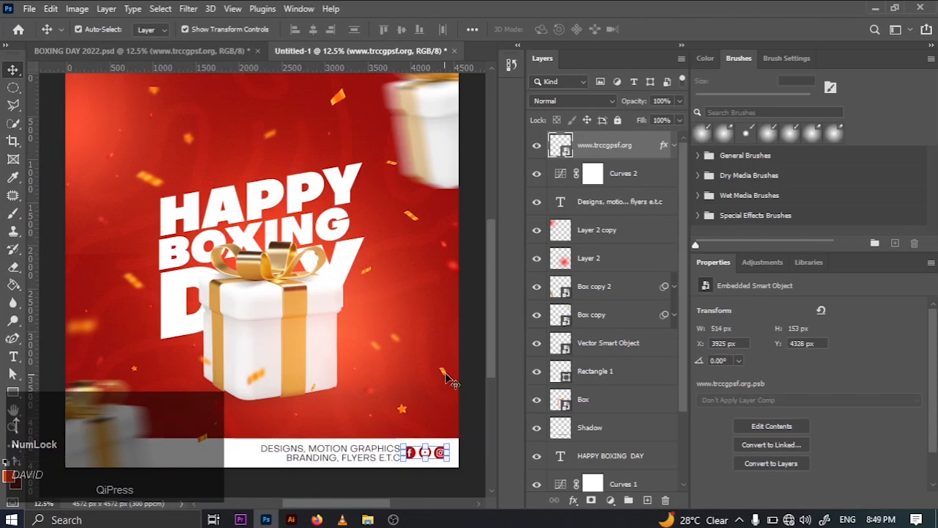
pyautogui.click(477, 364)
pyautogui.hotkey('ctrl', '-')
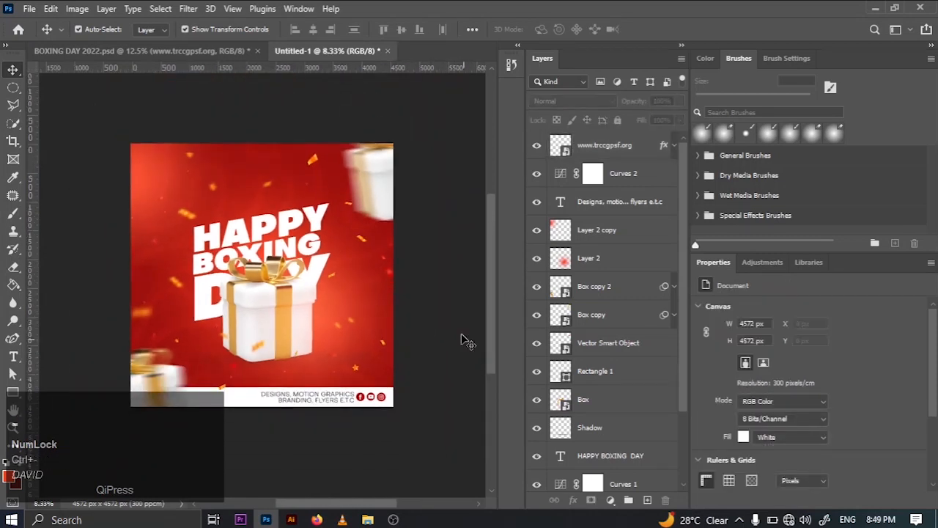
pyautogui.click(440, 296)
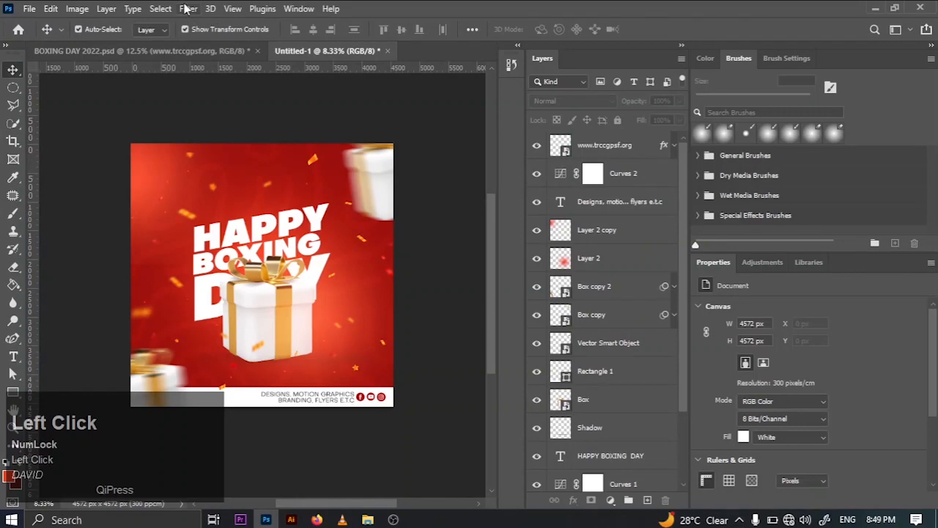
# Start a new guide layout for the canvas and set its top margin to 150 px
pyautogui.click(232, 9)
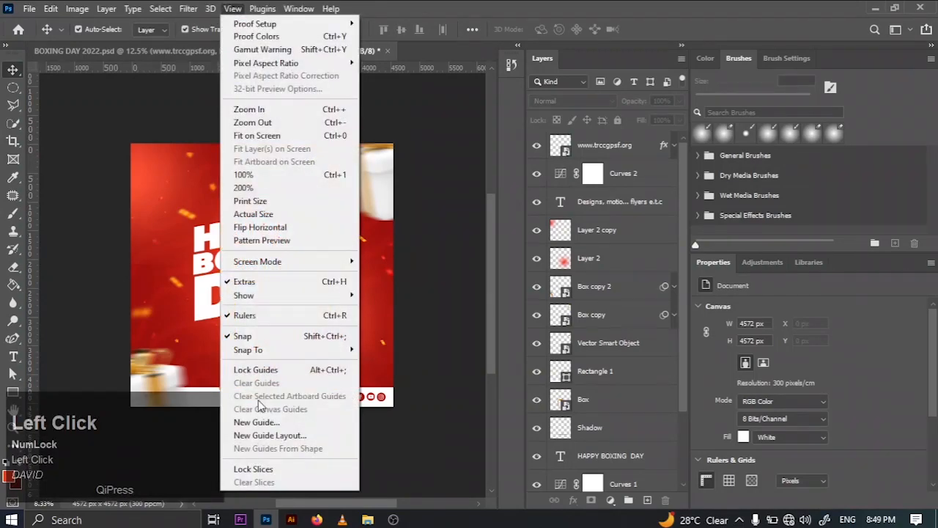
pyautogui.click(269, 434)
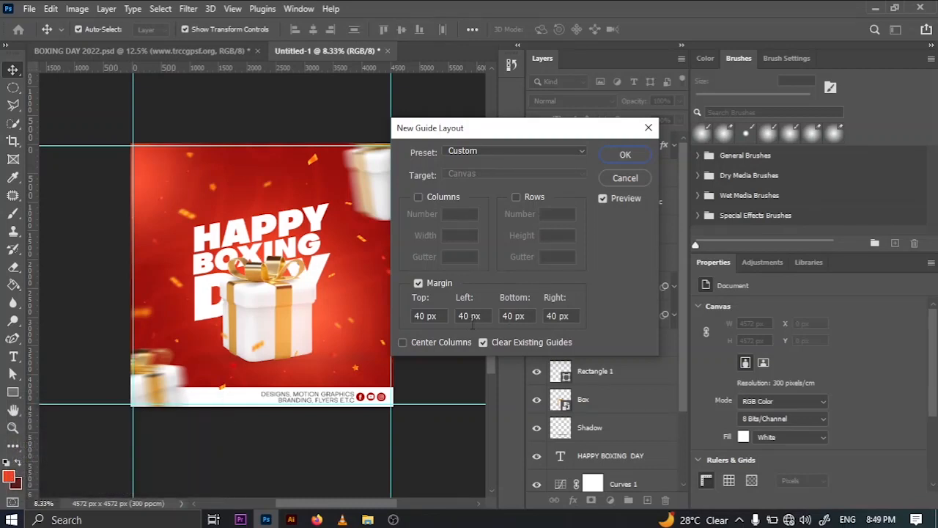
pyautogui.doubleClick(415, 315)
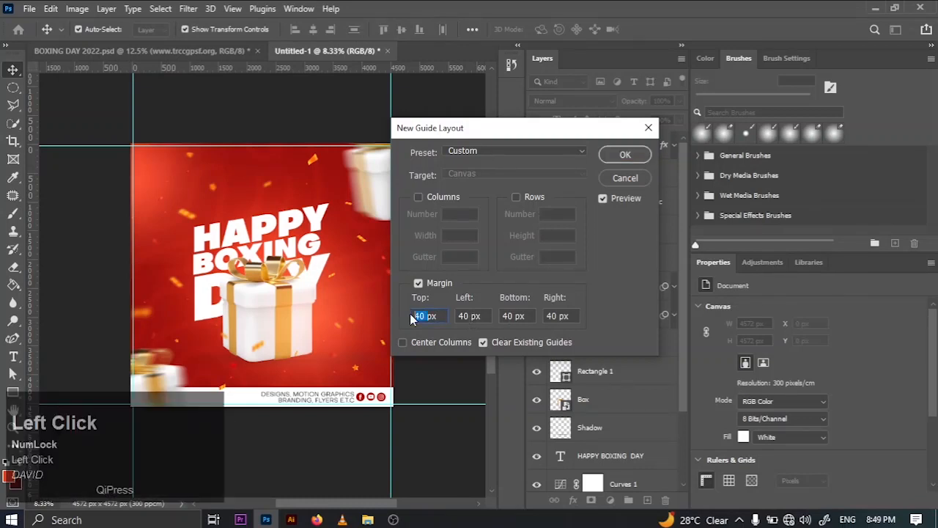
pyautogui.write('80')
pyautogui.press('space')
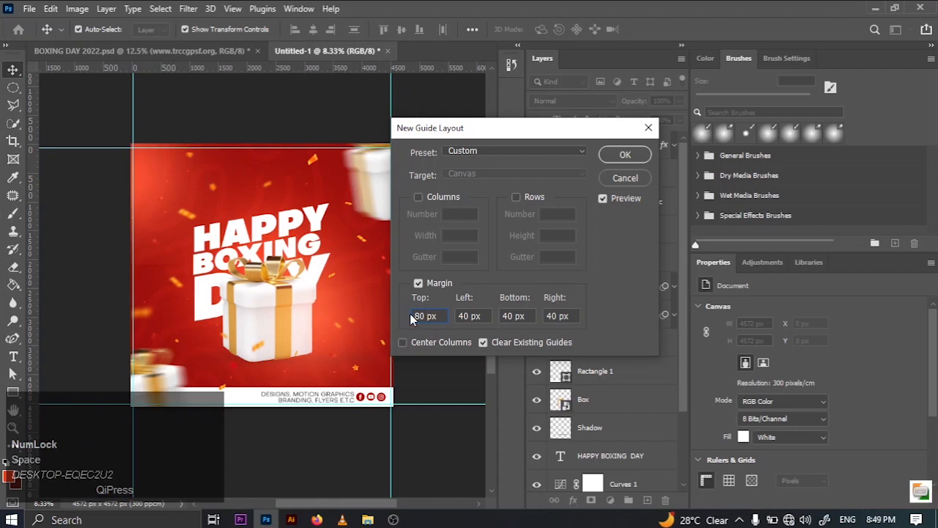
pyautogui.press('BackSpace')
pyautogui.press('BackSpace')
pyautogui.press('BackSpace')
pyautogui.write('120')
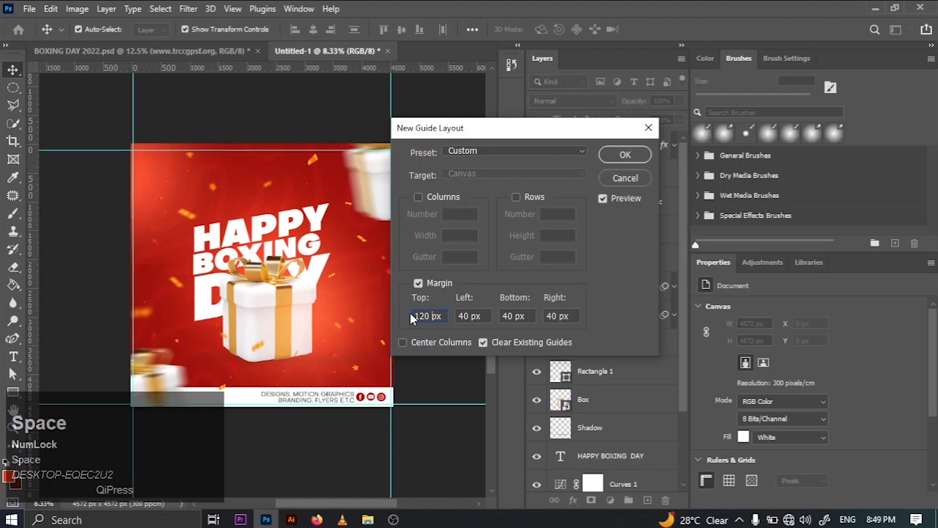
pyautogui.press('BackSpace')
pyautogui.press('BackSpace')
pyautogui.press('BackSpace')
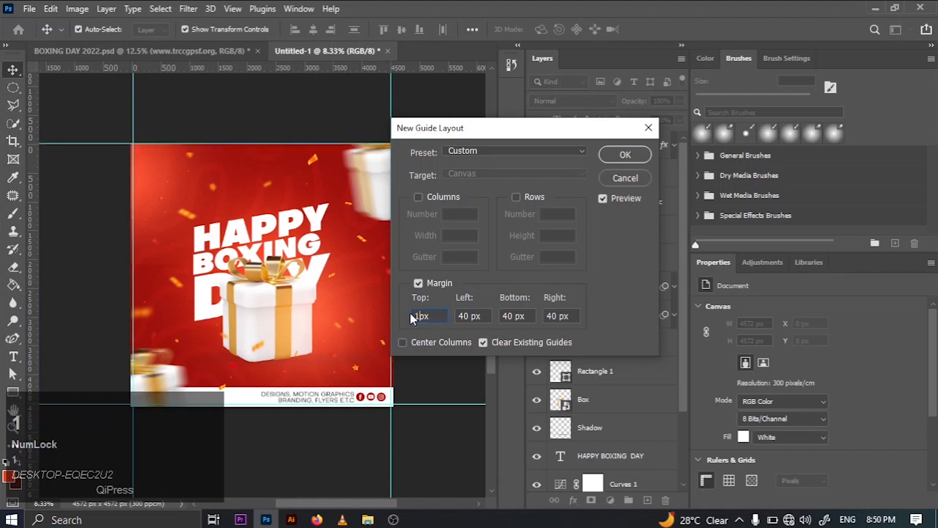
pyautogui.write('50')
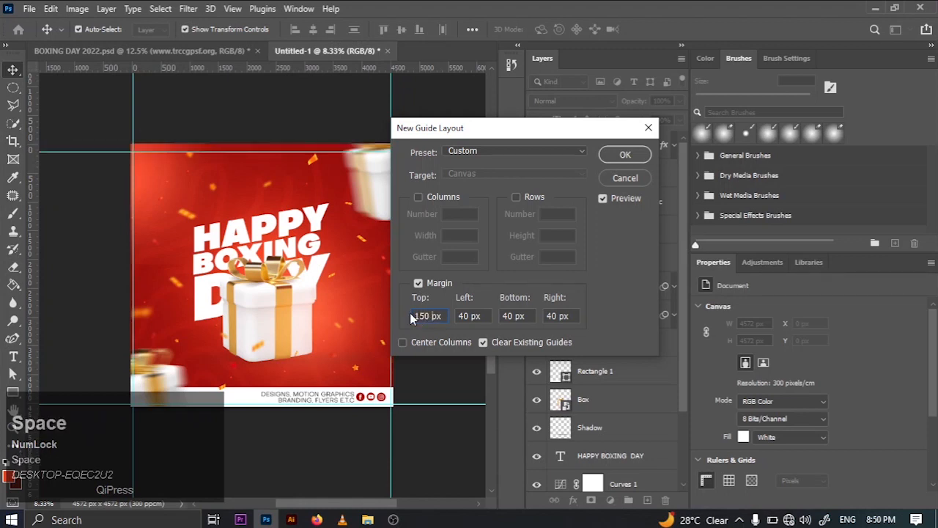
# Set the left, bottom and right guide margins to 150 px each and create the guides
pyautogui.click(453, 314)
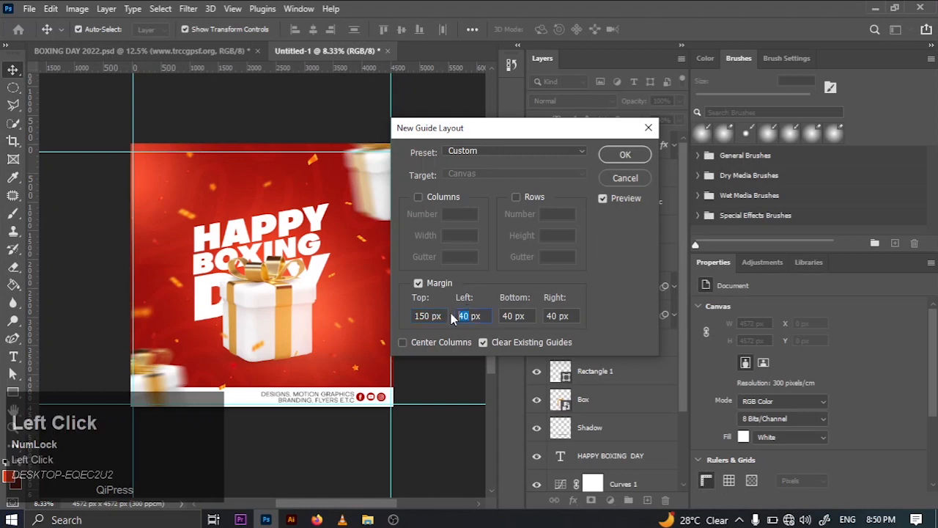
pyautogui.press('BackSpace')
pyautogui.write('15')
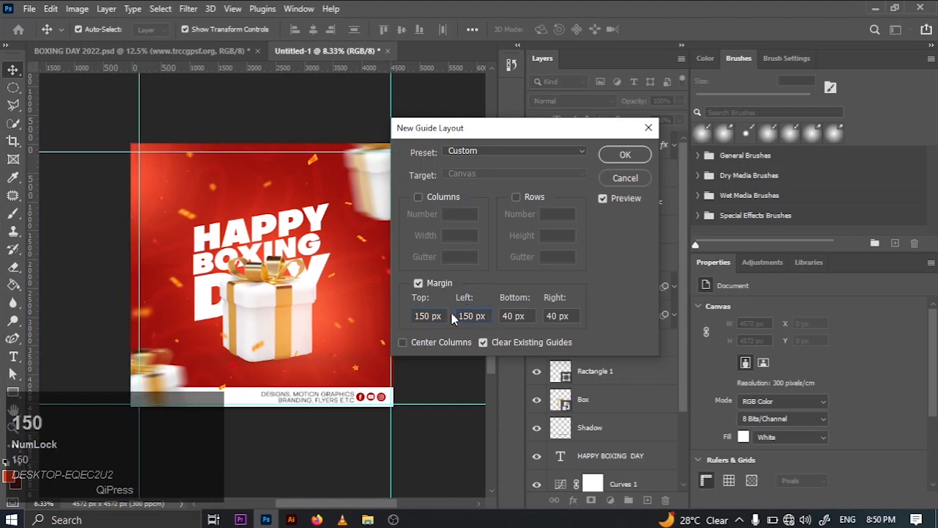
pyautogui.click(511, 316)
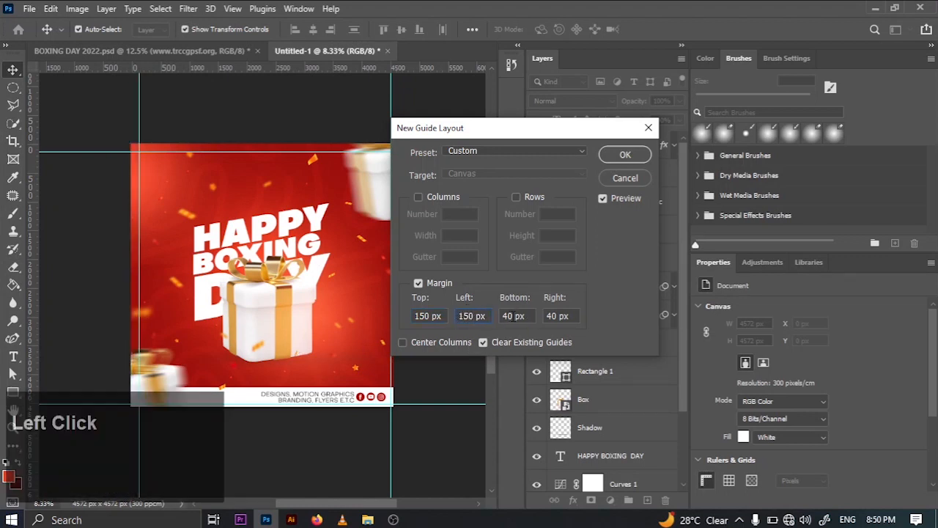
pyautogui.write('150')
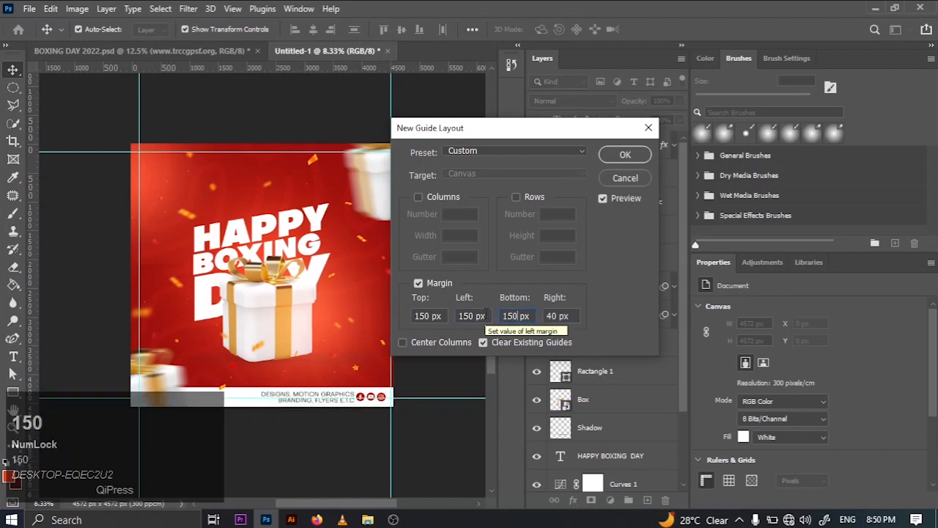
pyautogui.click(558, 316)
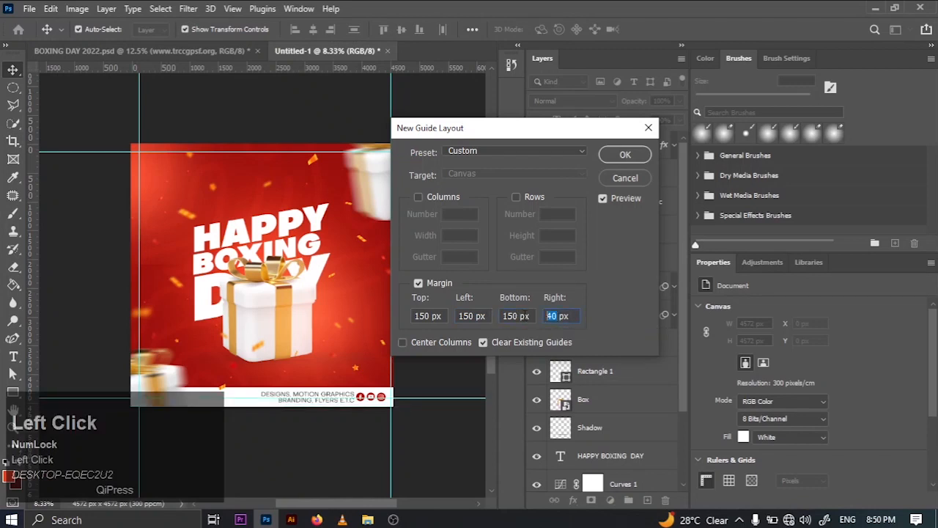
pyautogui.write('150')
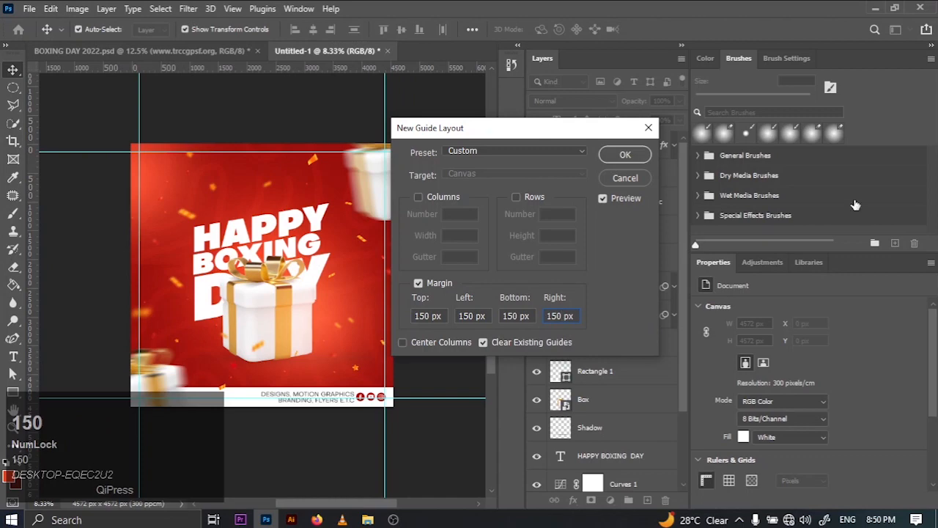
pyautogui.click(626, 154)
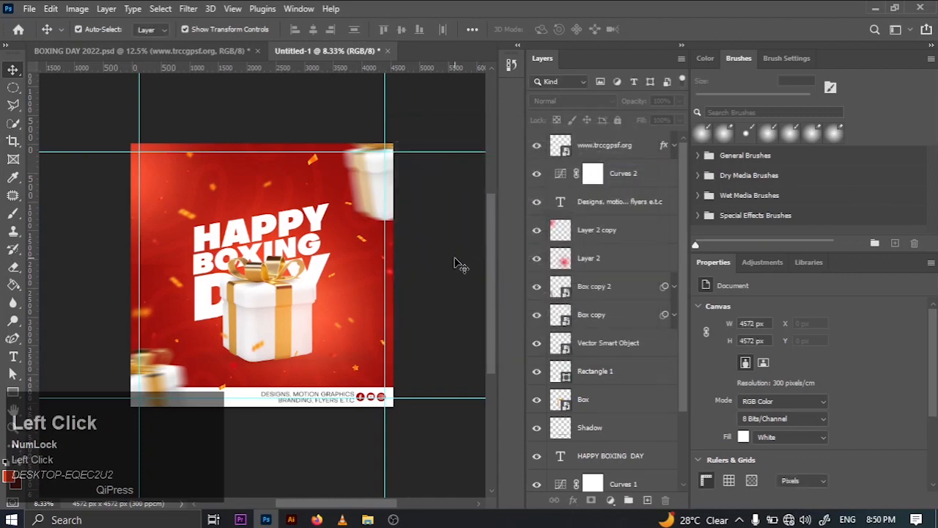
# Shift the footer text slightly left, away from the social icons, and lock the Rectangle 1 footer bar
pyautogui.hotkey('ctrl', '0')
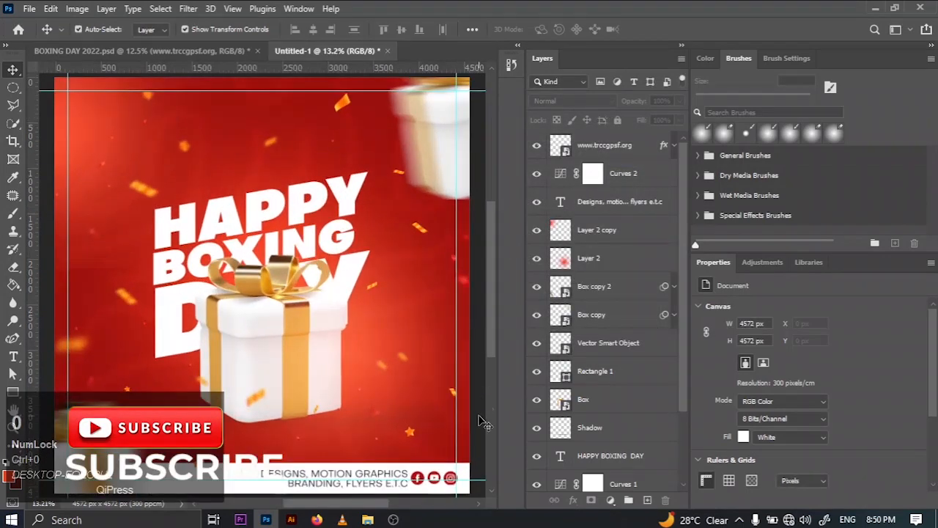
pyautogui.moveTo(377, 475); pyautogui.dragTo(368, 474)
pyautogui.click(449, 478)
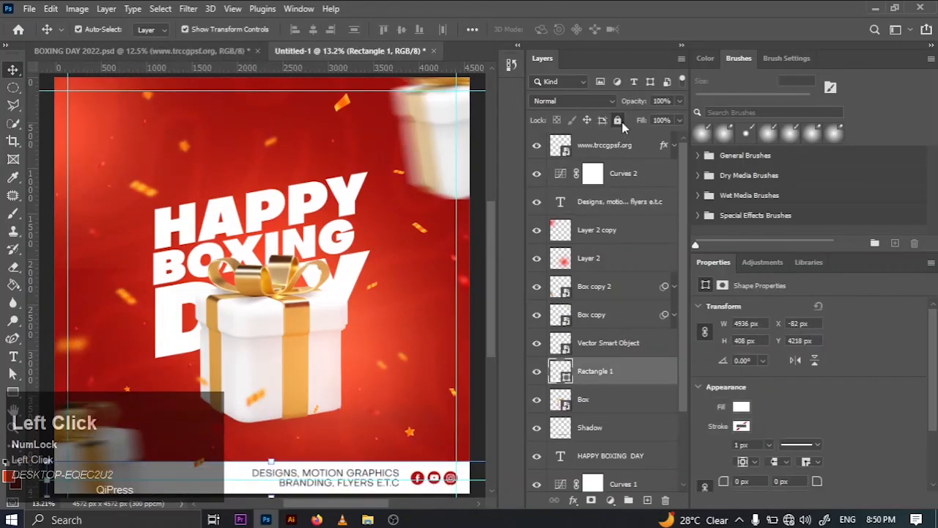
# Move the social icons inside the right margin guide, to X 3884 px, Y 4306 px, and deselect them
pyautogui.click(450, 478)
pyautogui.moveTo(450, 477); pyautogui.dragTo(445, 477)
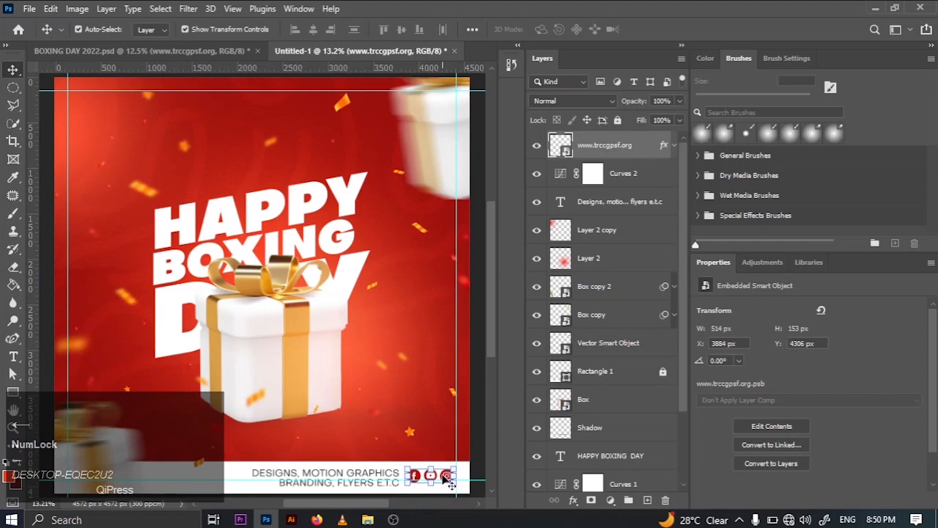
pyautogui.hotkey('ctrl', '-')
pyautogui.hotkey('ctrl', '-')
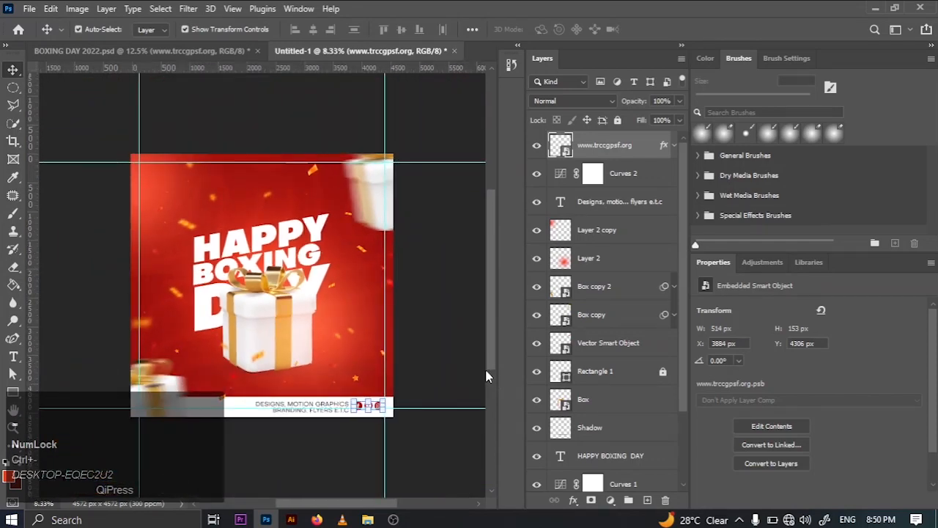
pyautogui.click(473, 368)
pyautogui.hotkey('ctrl', '0')
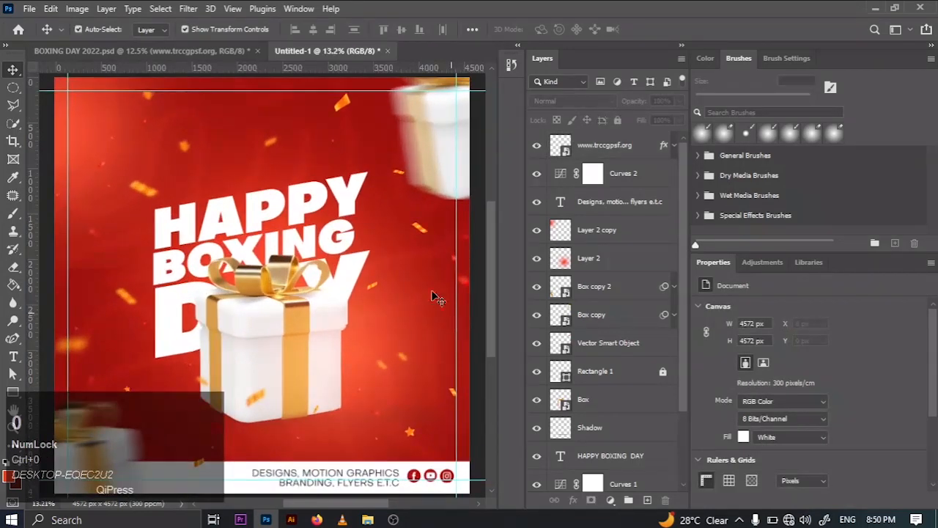
# Compare the whole composition with the reference design in BOXING DAY 2022.psd and return to Untitled-1
pyautogui.click(121, 53)
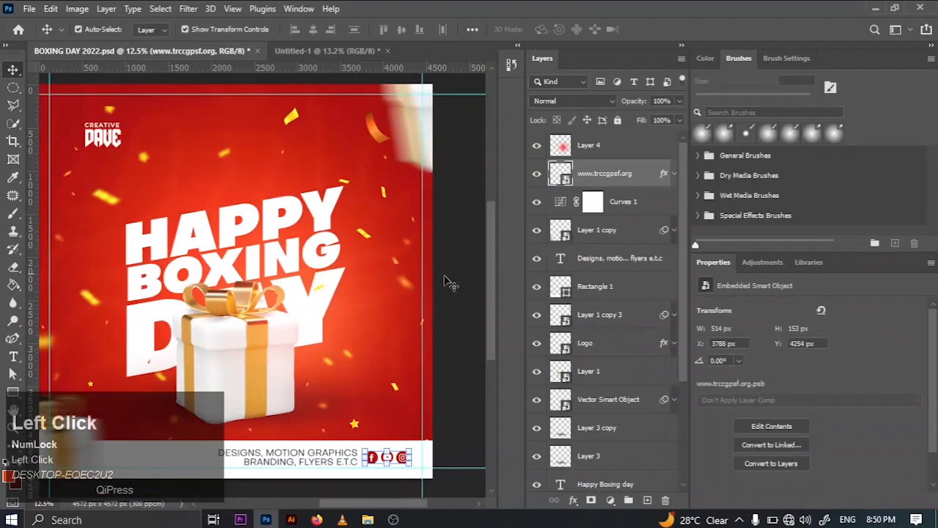
pyautogui.hotkey('ctrl', '0')
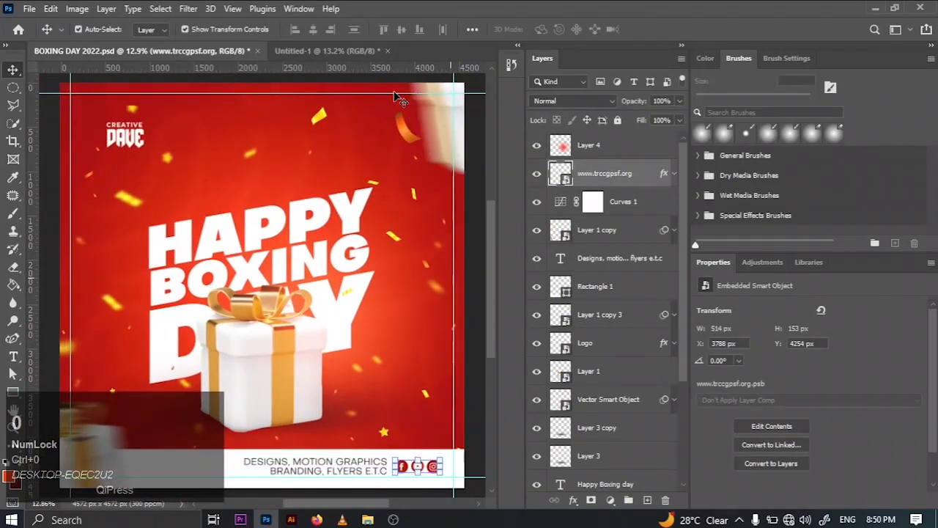
pyautogui.click(323, 59)
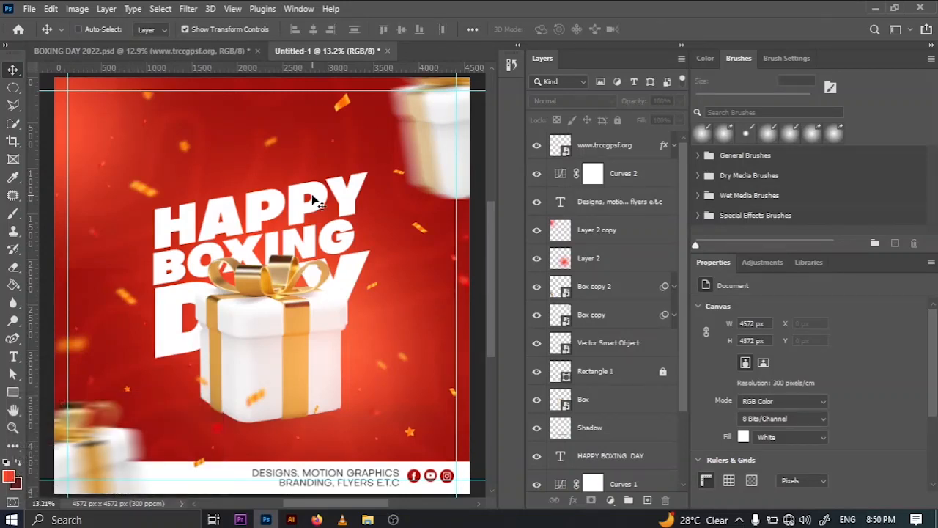
pyautogui.hotkey('ctrl', '-')
pyautogui.click(467, 202)
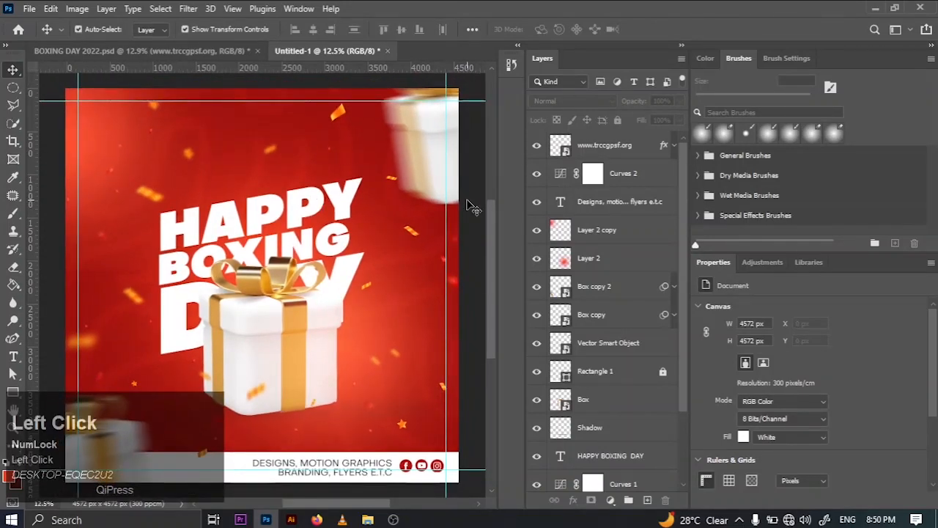